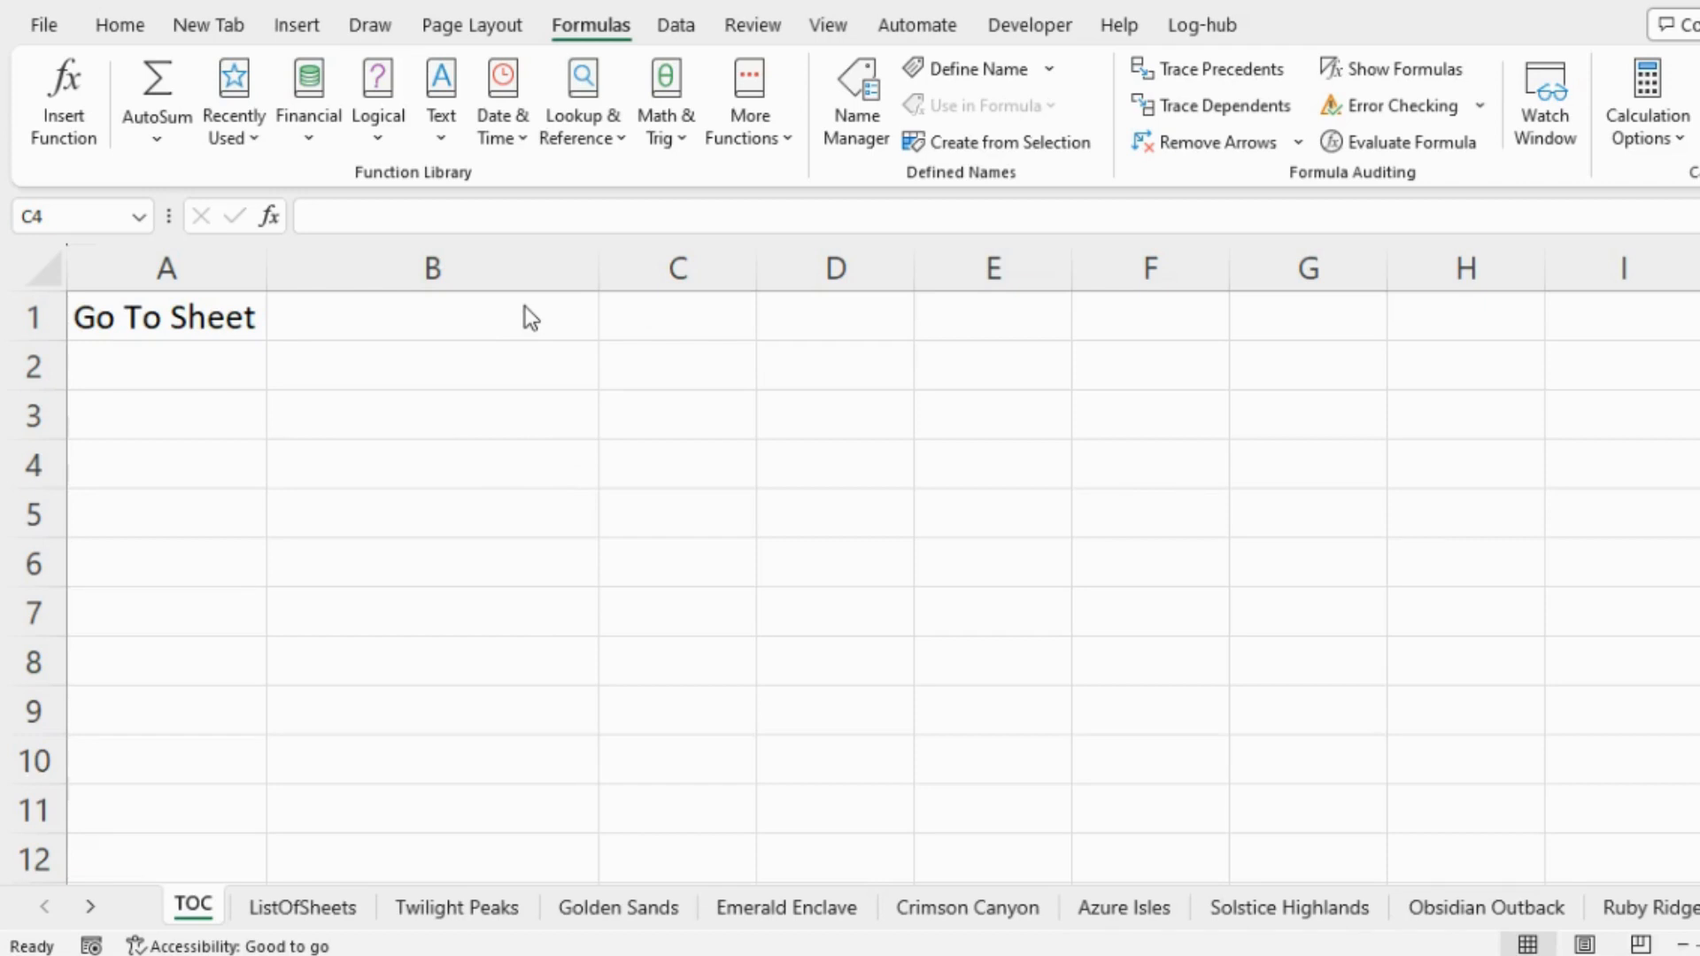
- Review the sheet names listed on the ListOfSheets sheet and return to the TOC sheet
left_click(327, 921)
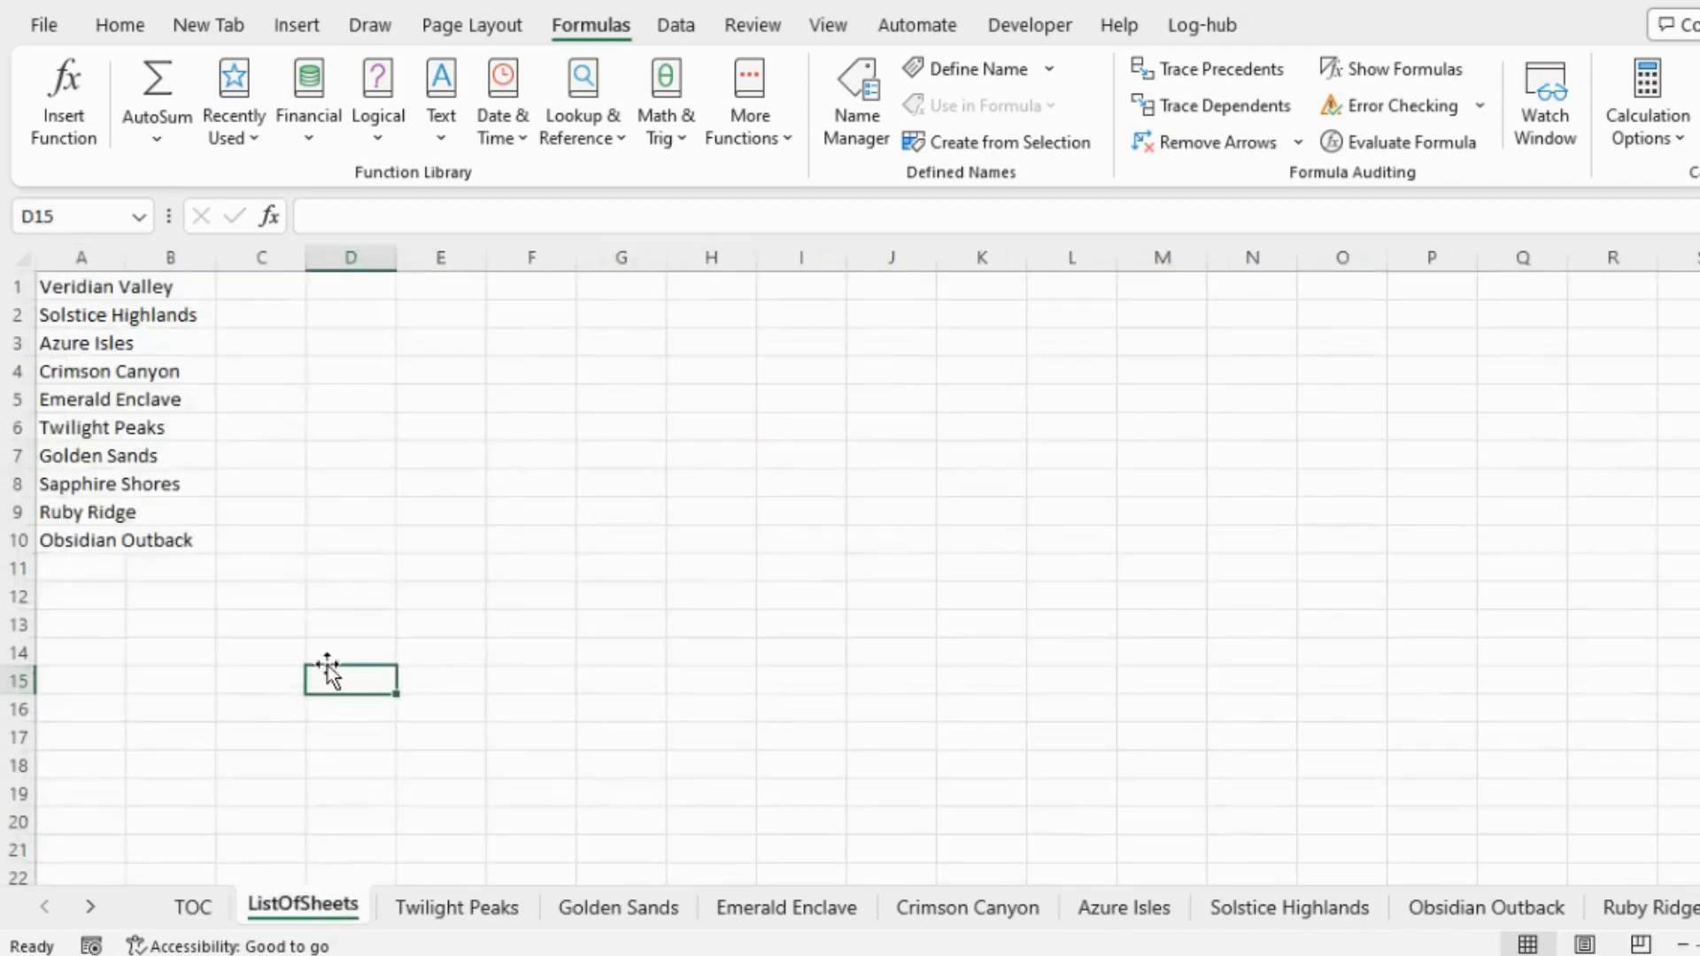
left_click_drag(293, 287, 297, 430)
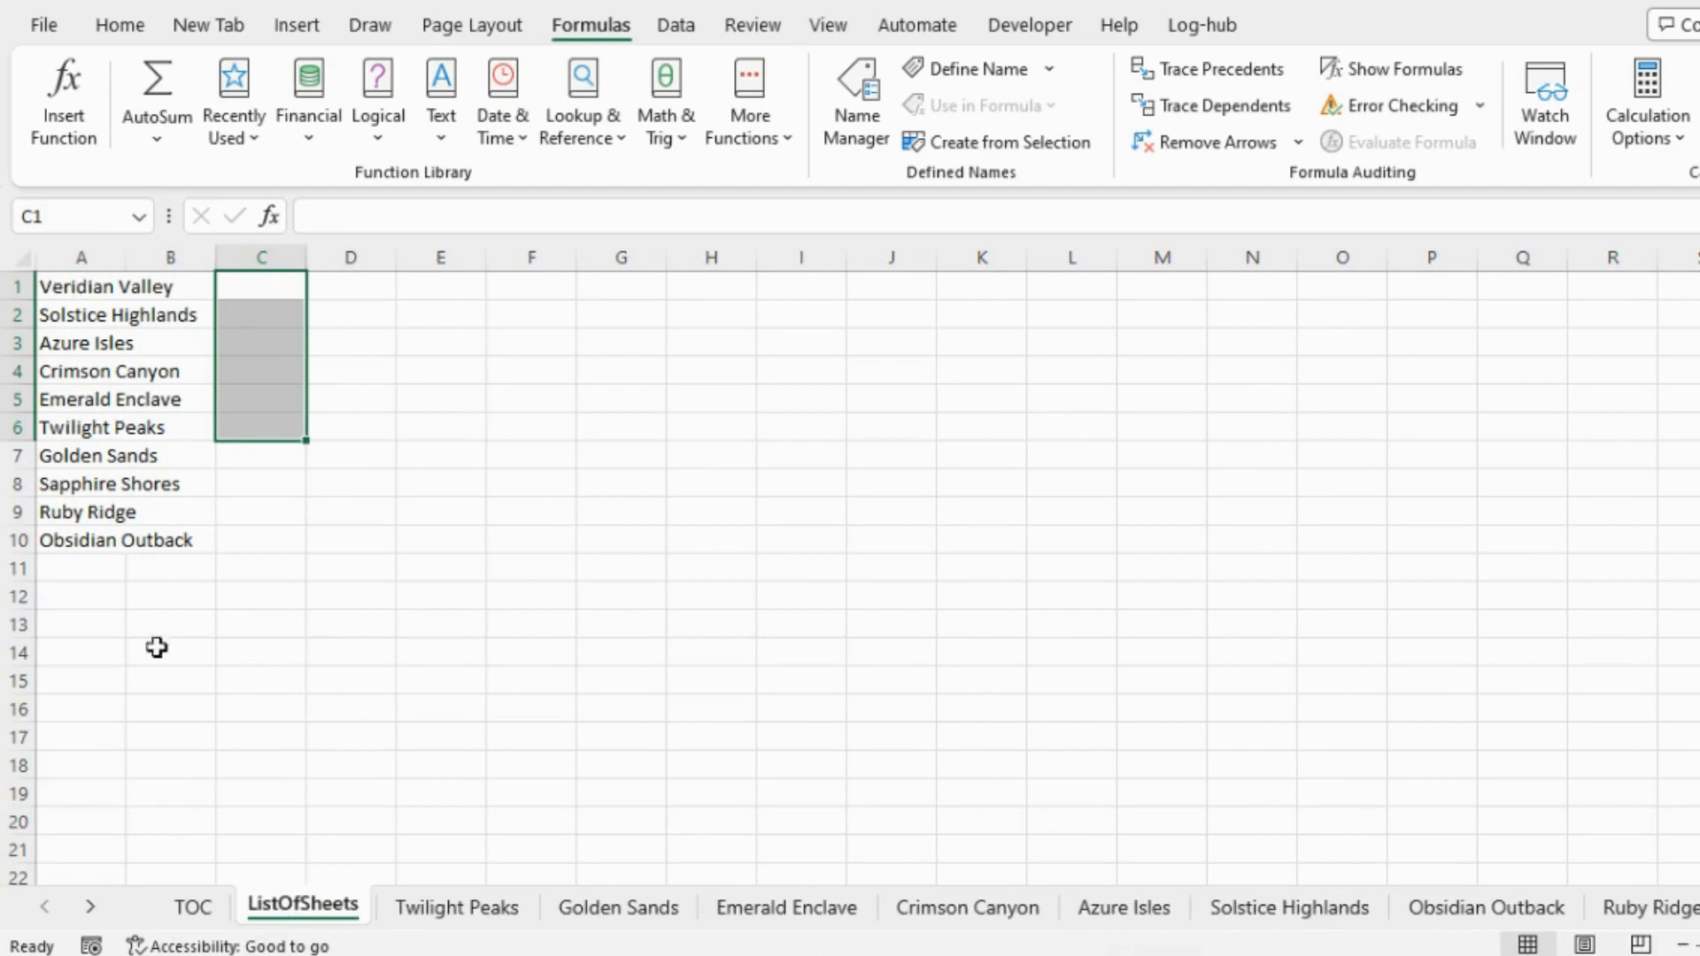
left_click(193, 907)
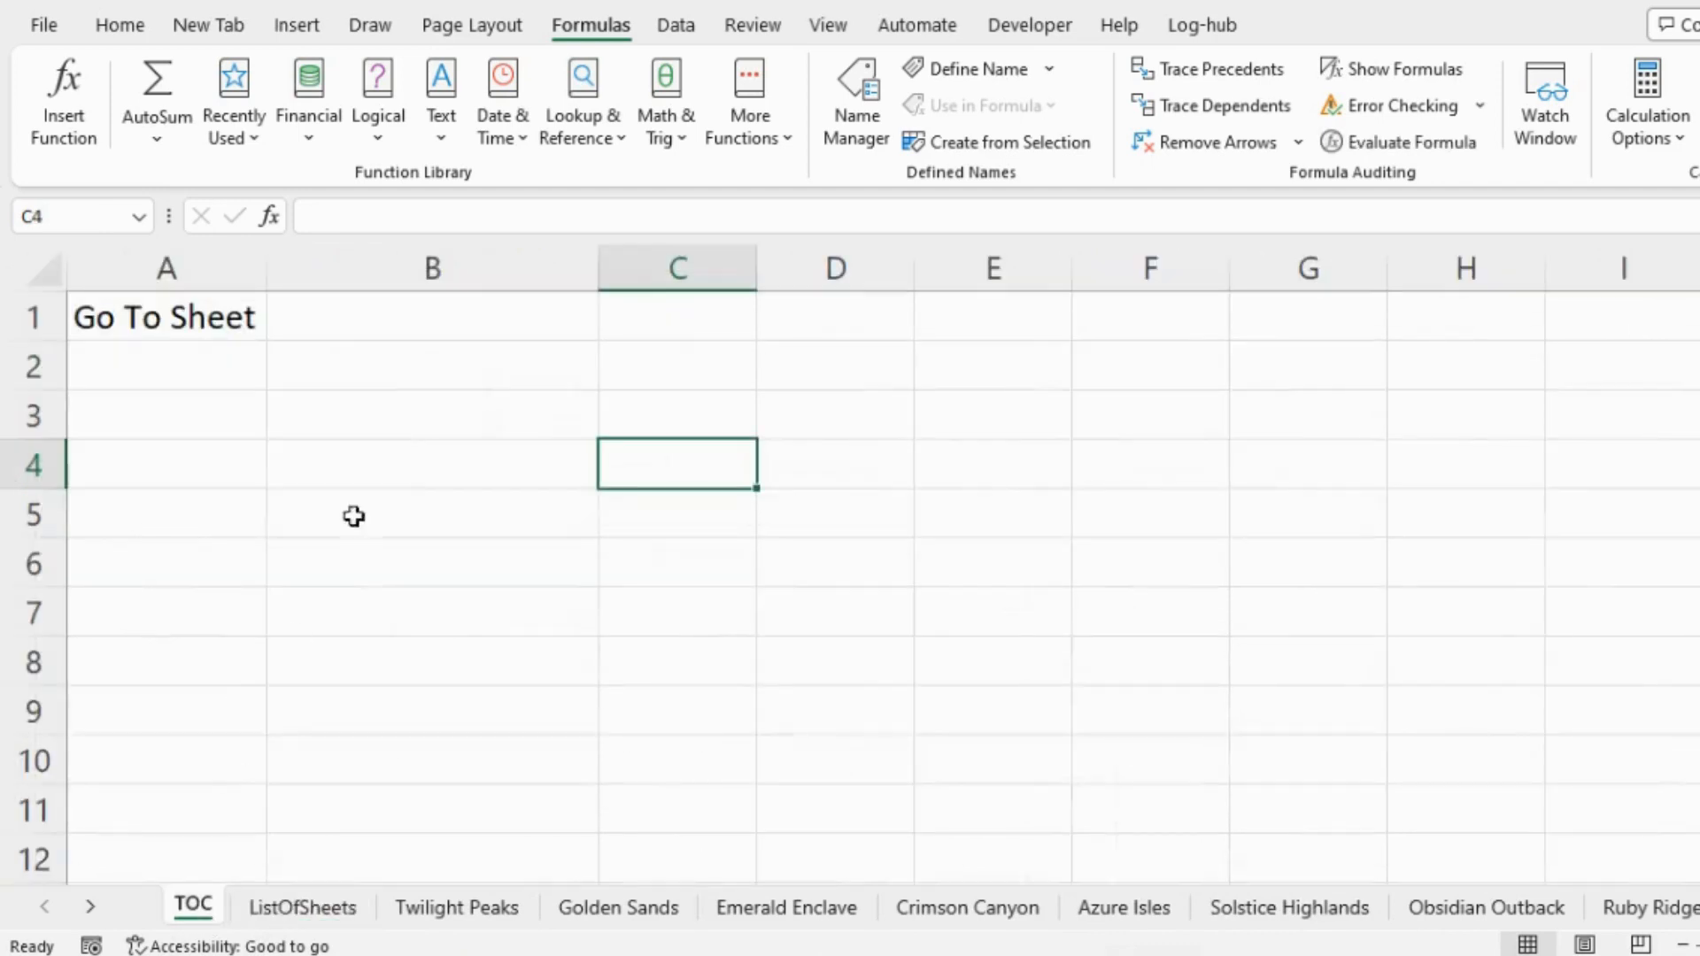
left_click(381, 320)
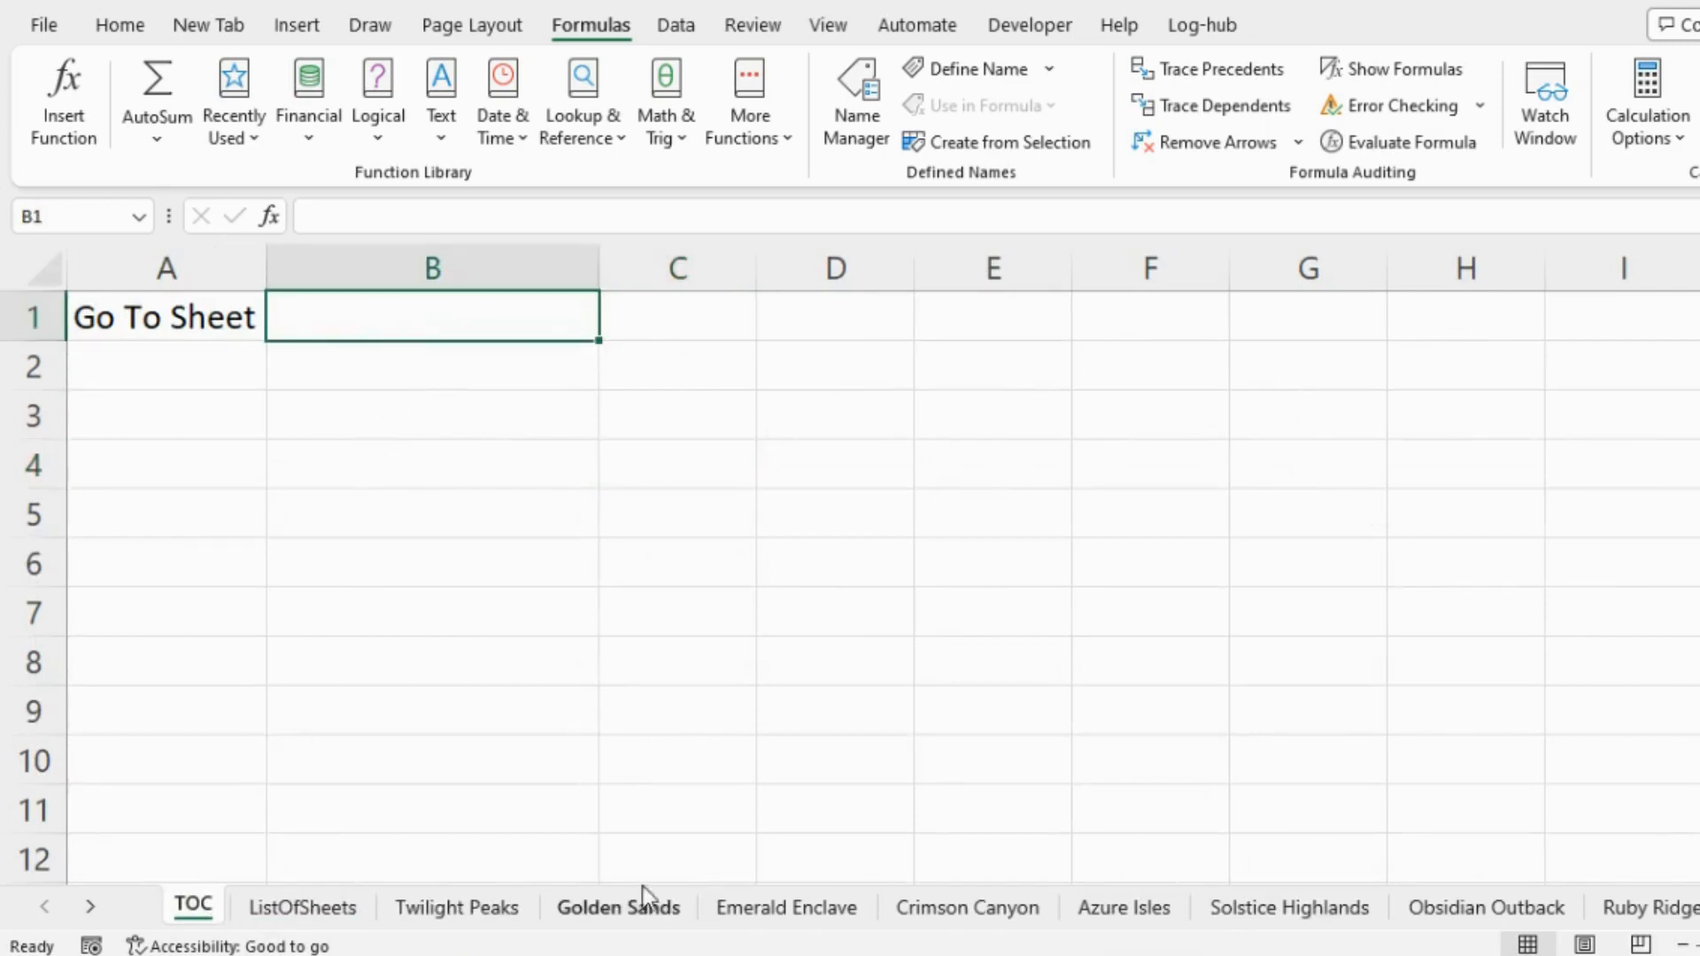
left_click(163, 447)
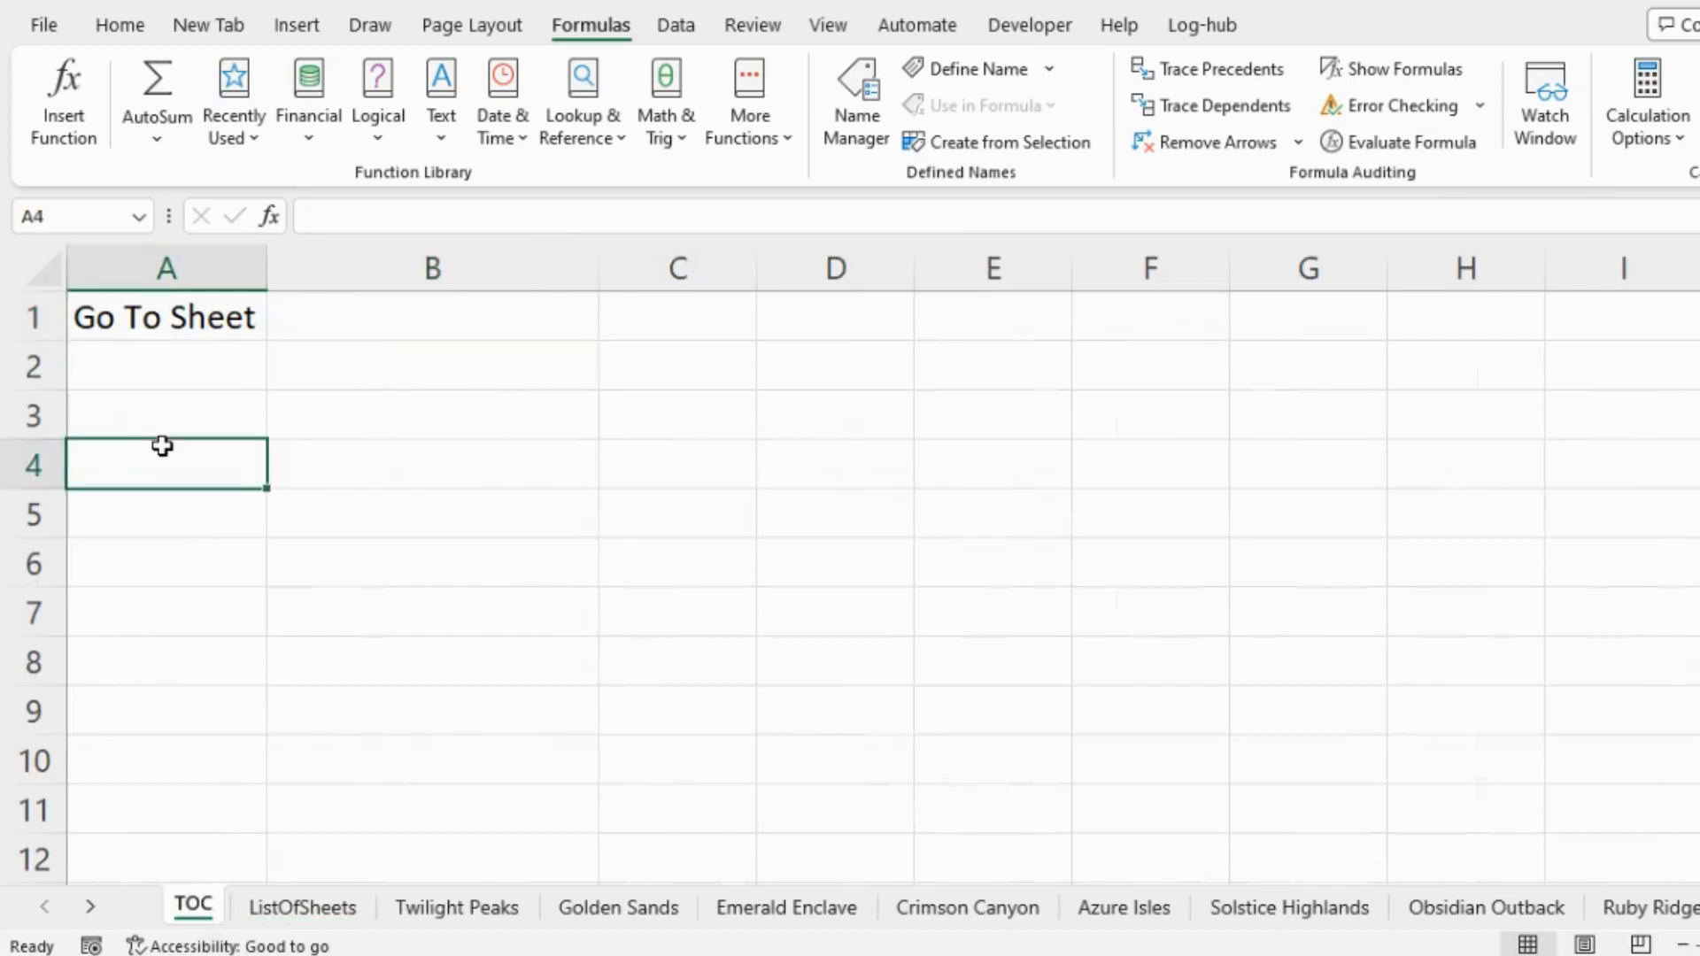
- Add List data validation to cell B1 on the TOC sheet with the source =ListOfSheets!$A$1:$A$10
left_click(387, 319)
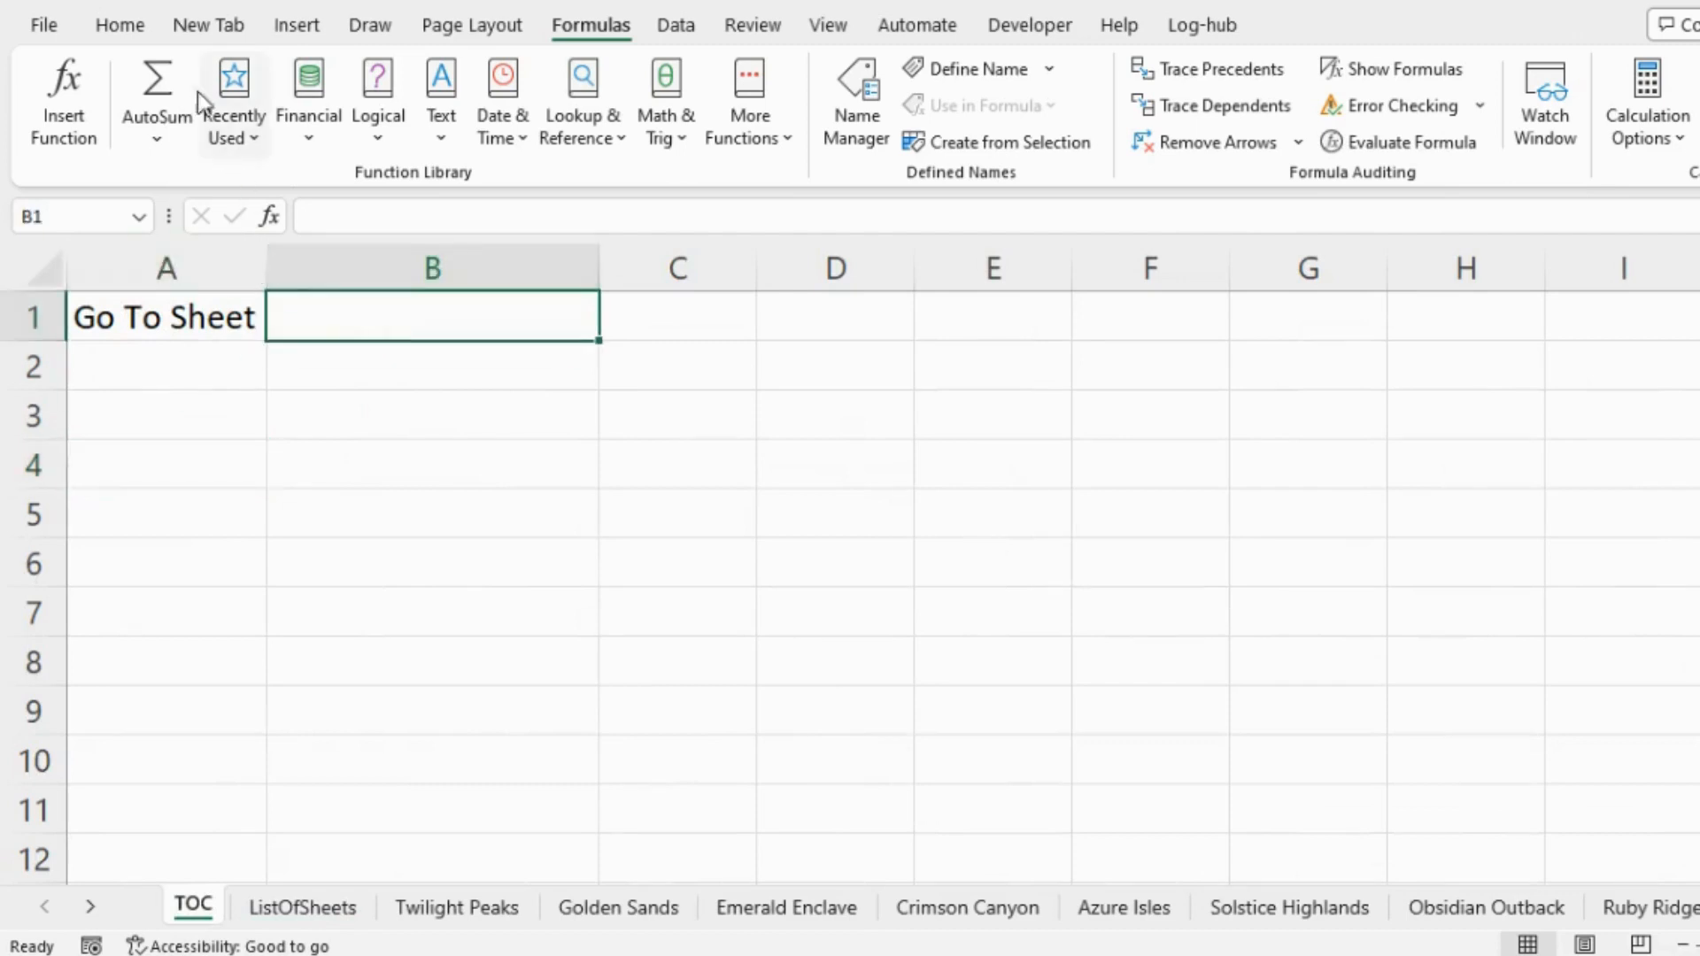
left_click(698, 24)
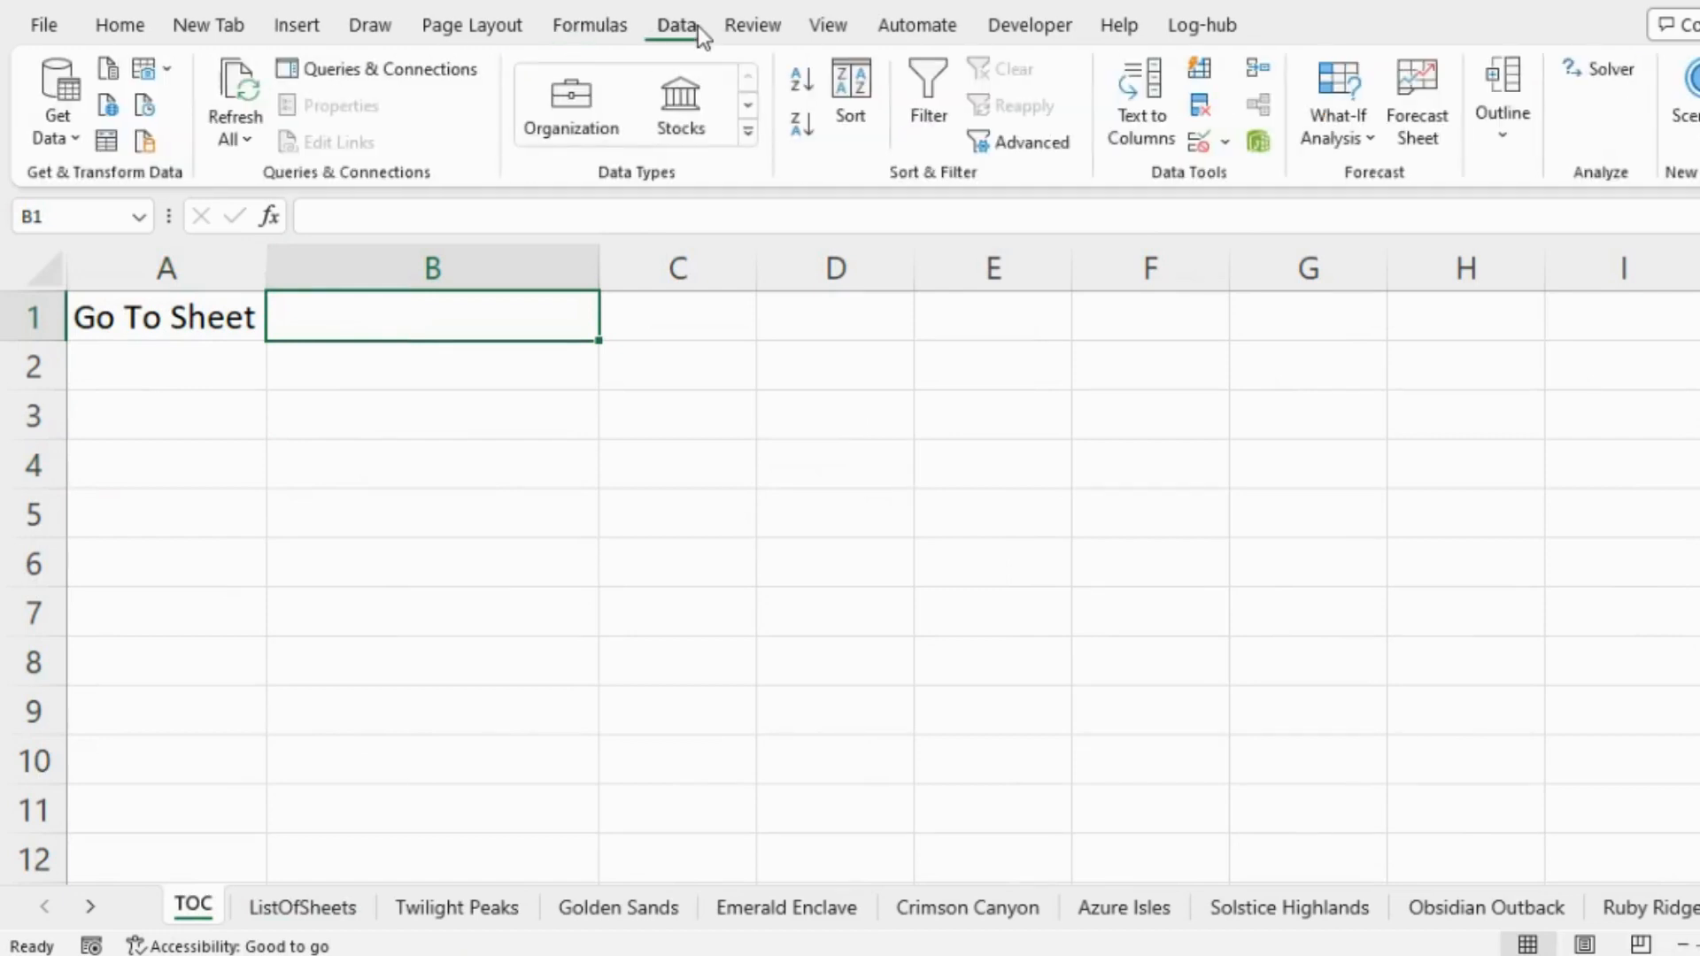
left_click(1207, 151)
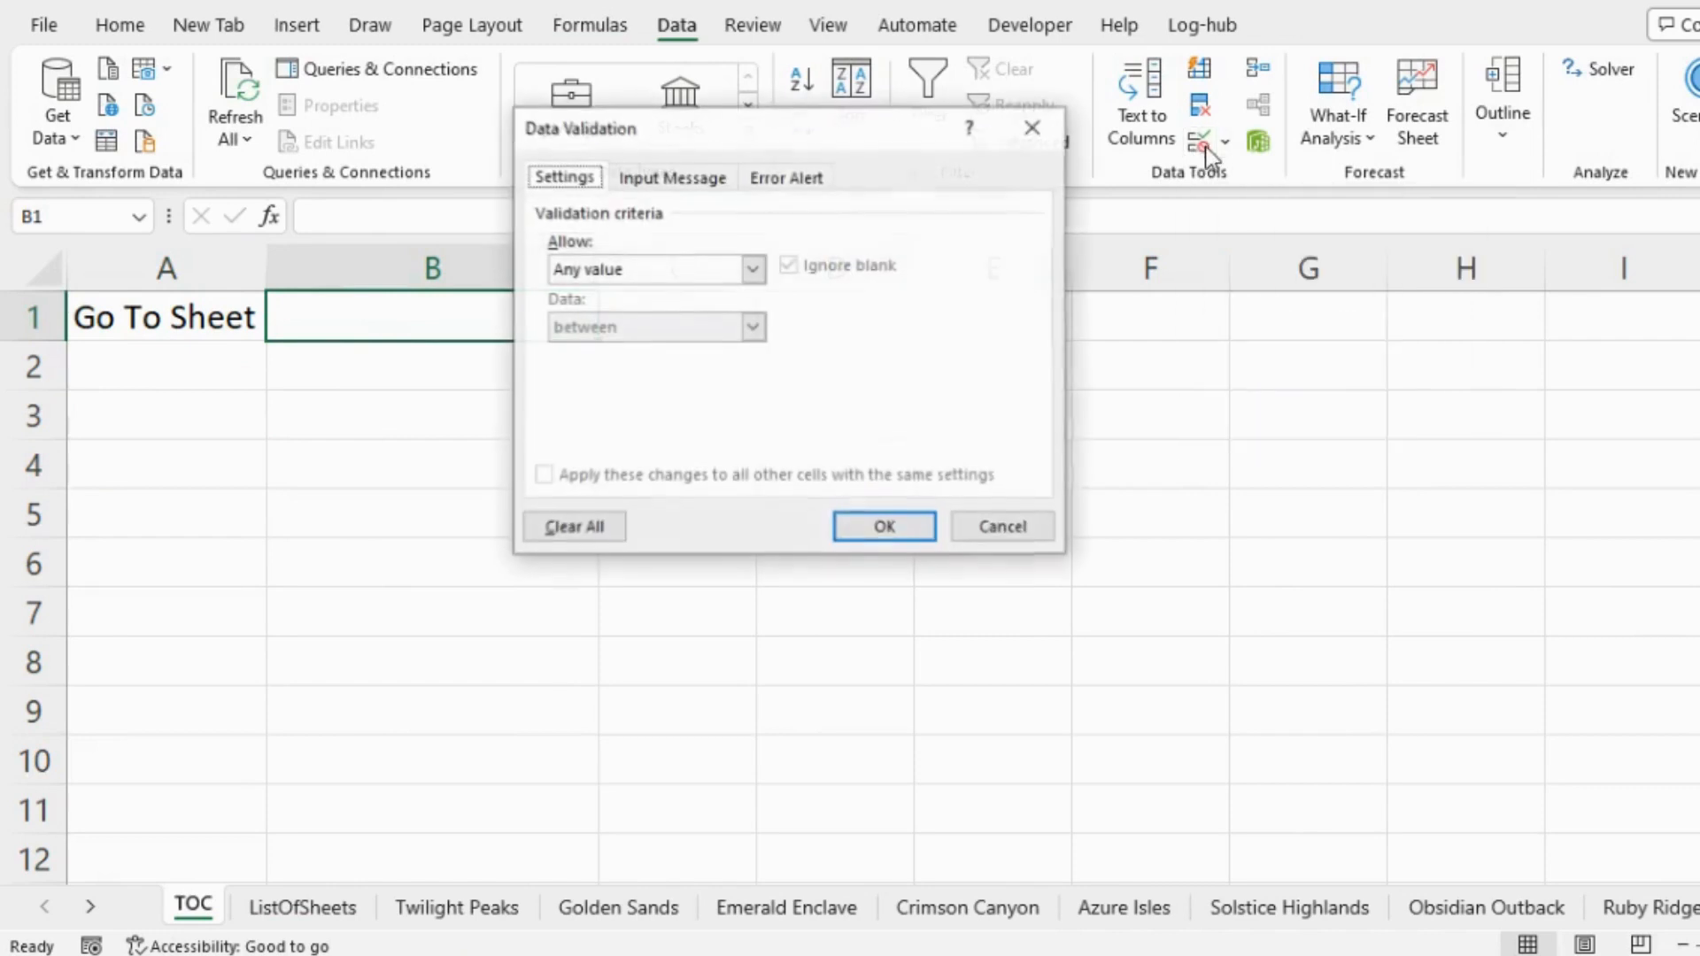
left_click(664, 278)
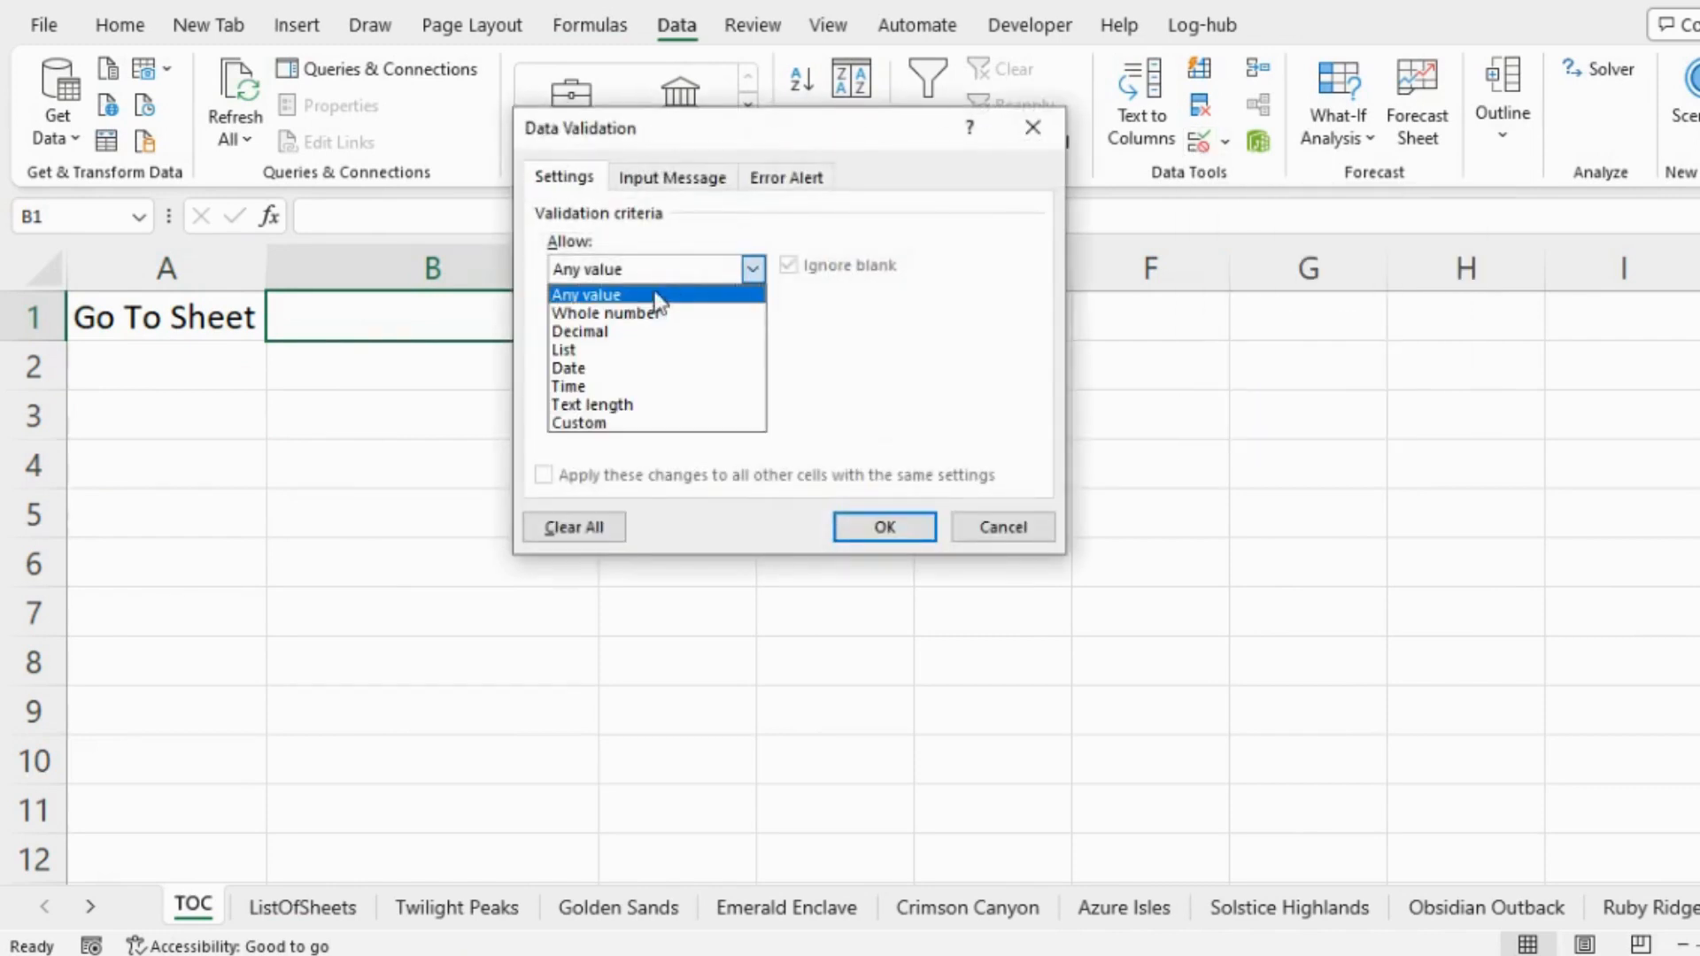
left_click(591, 354)
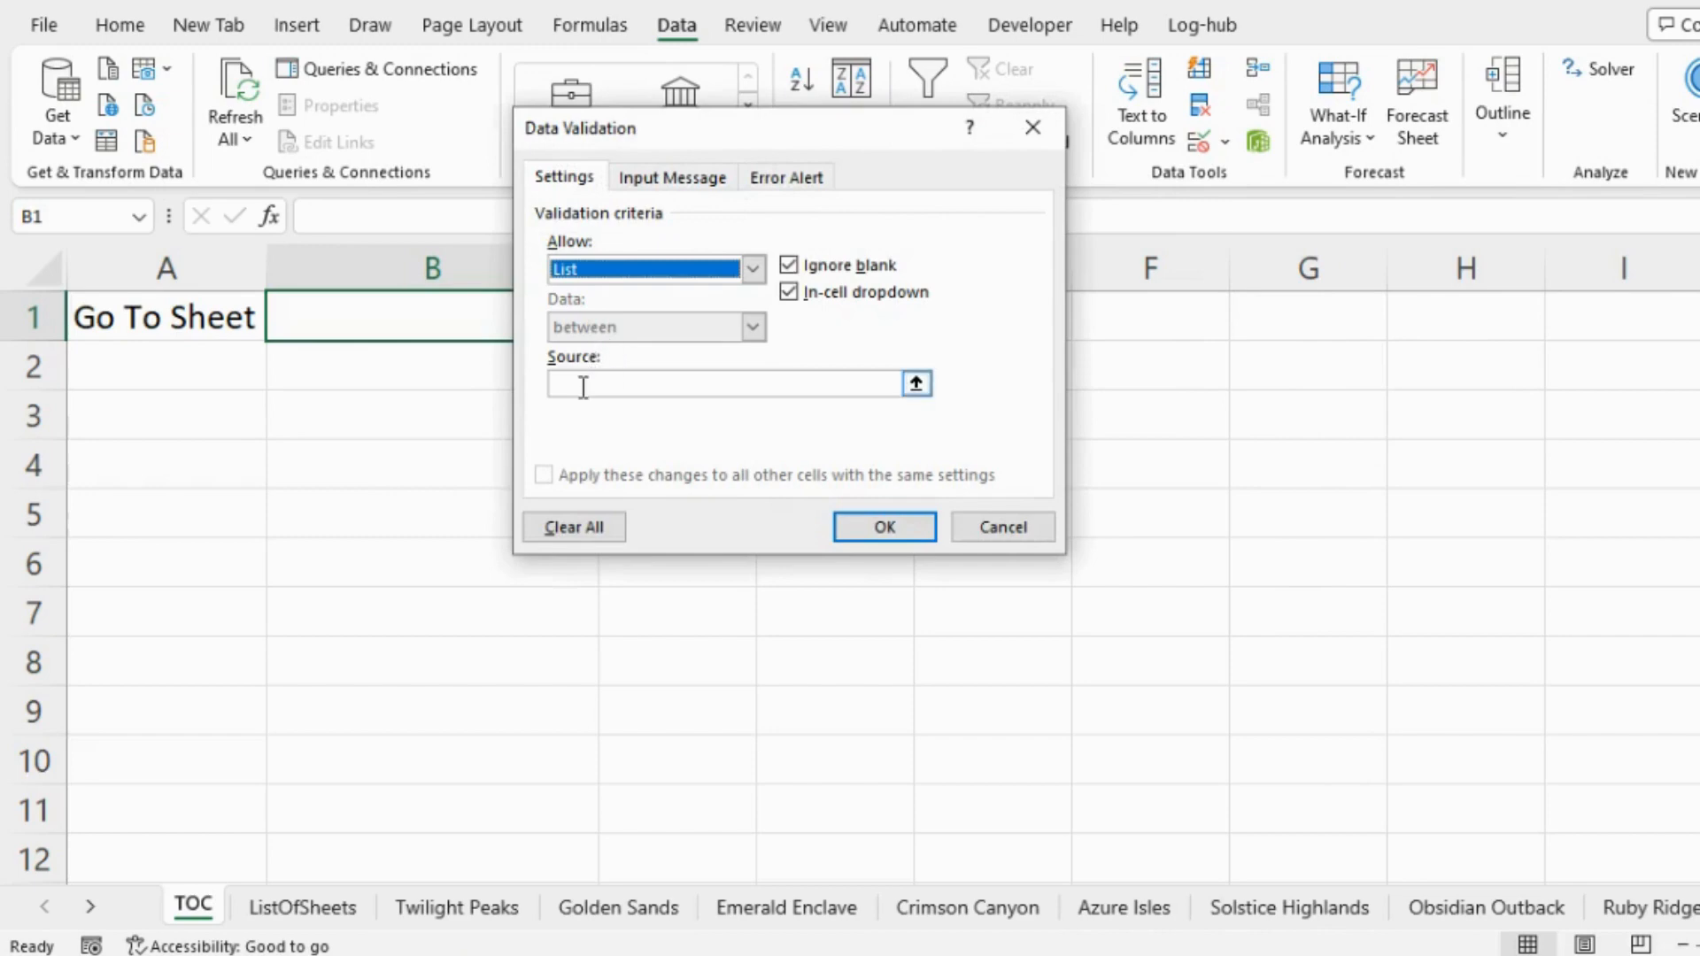
left_click(580, 384)
left_click(337, 903)
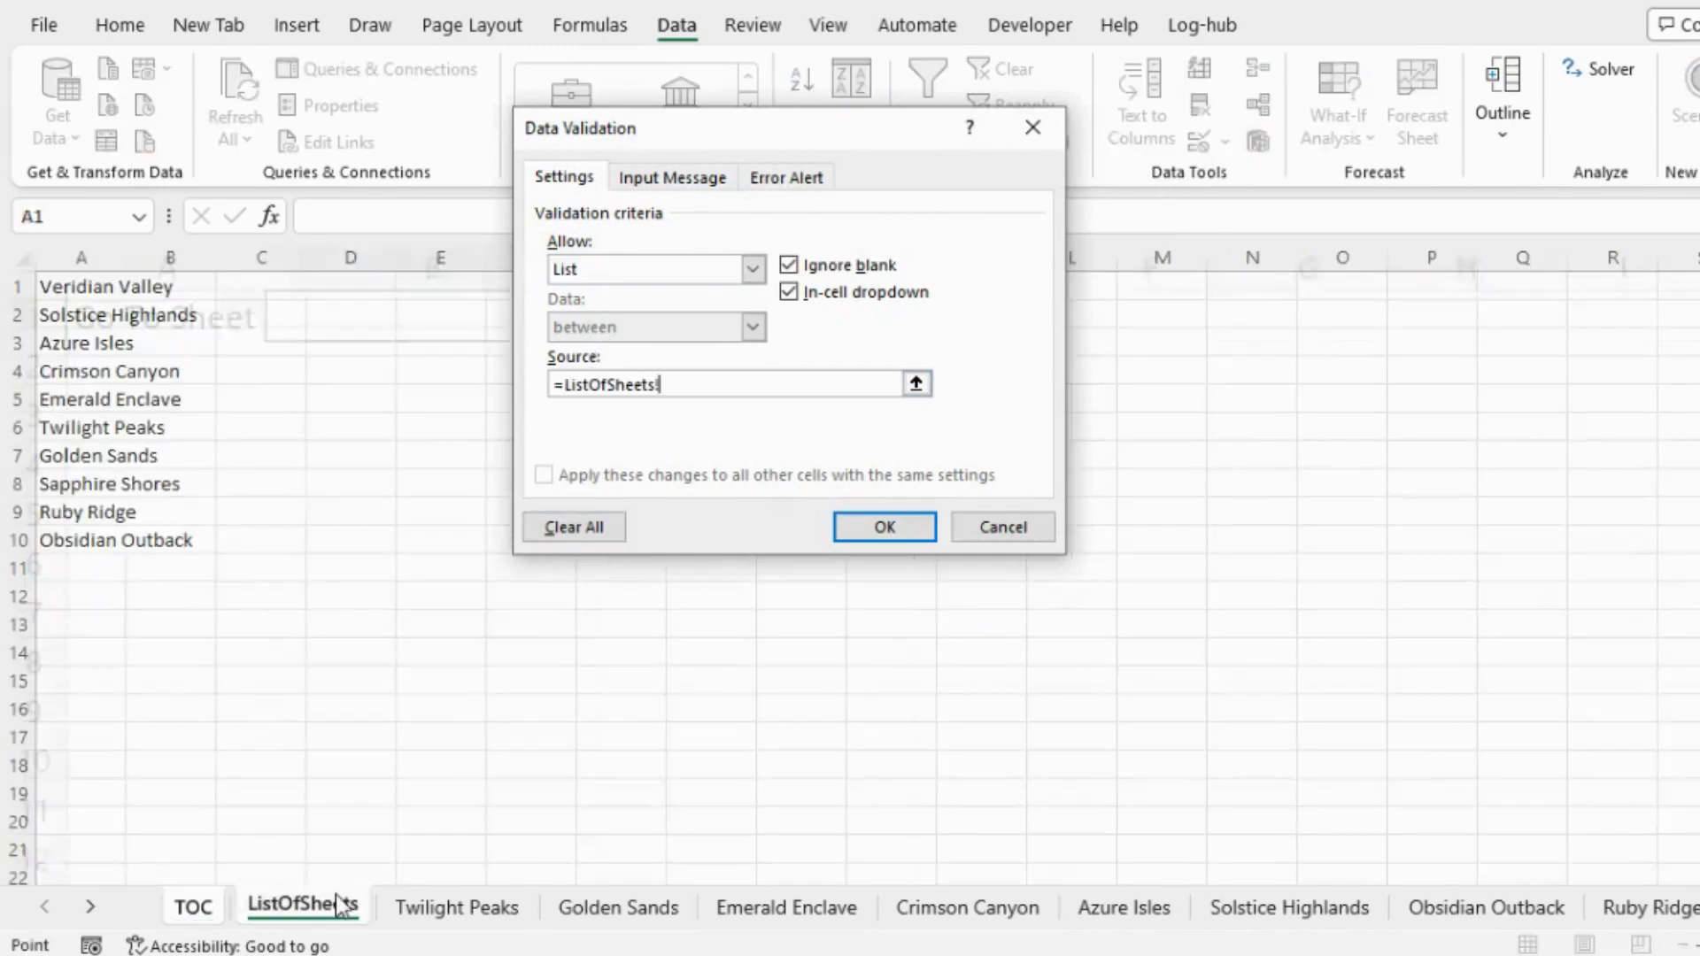
left_click(89, 285)
left_click_drag(89, 285, 70, 541)
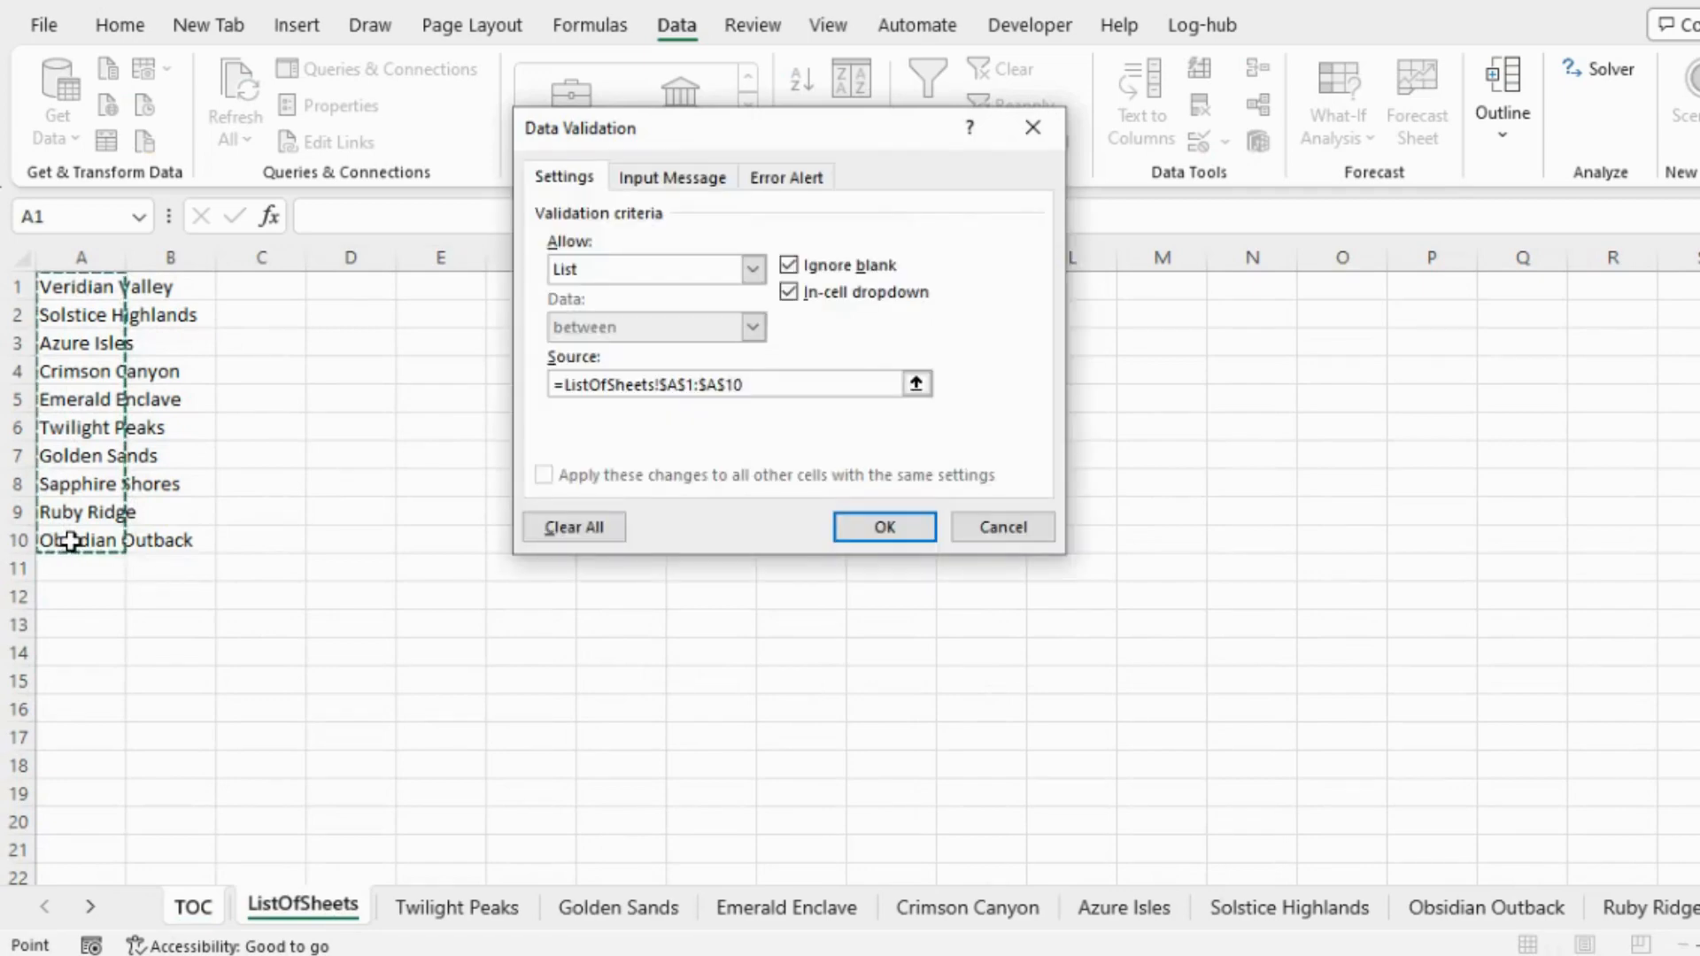
left_click(841, 525)
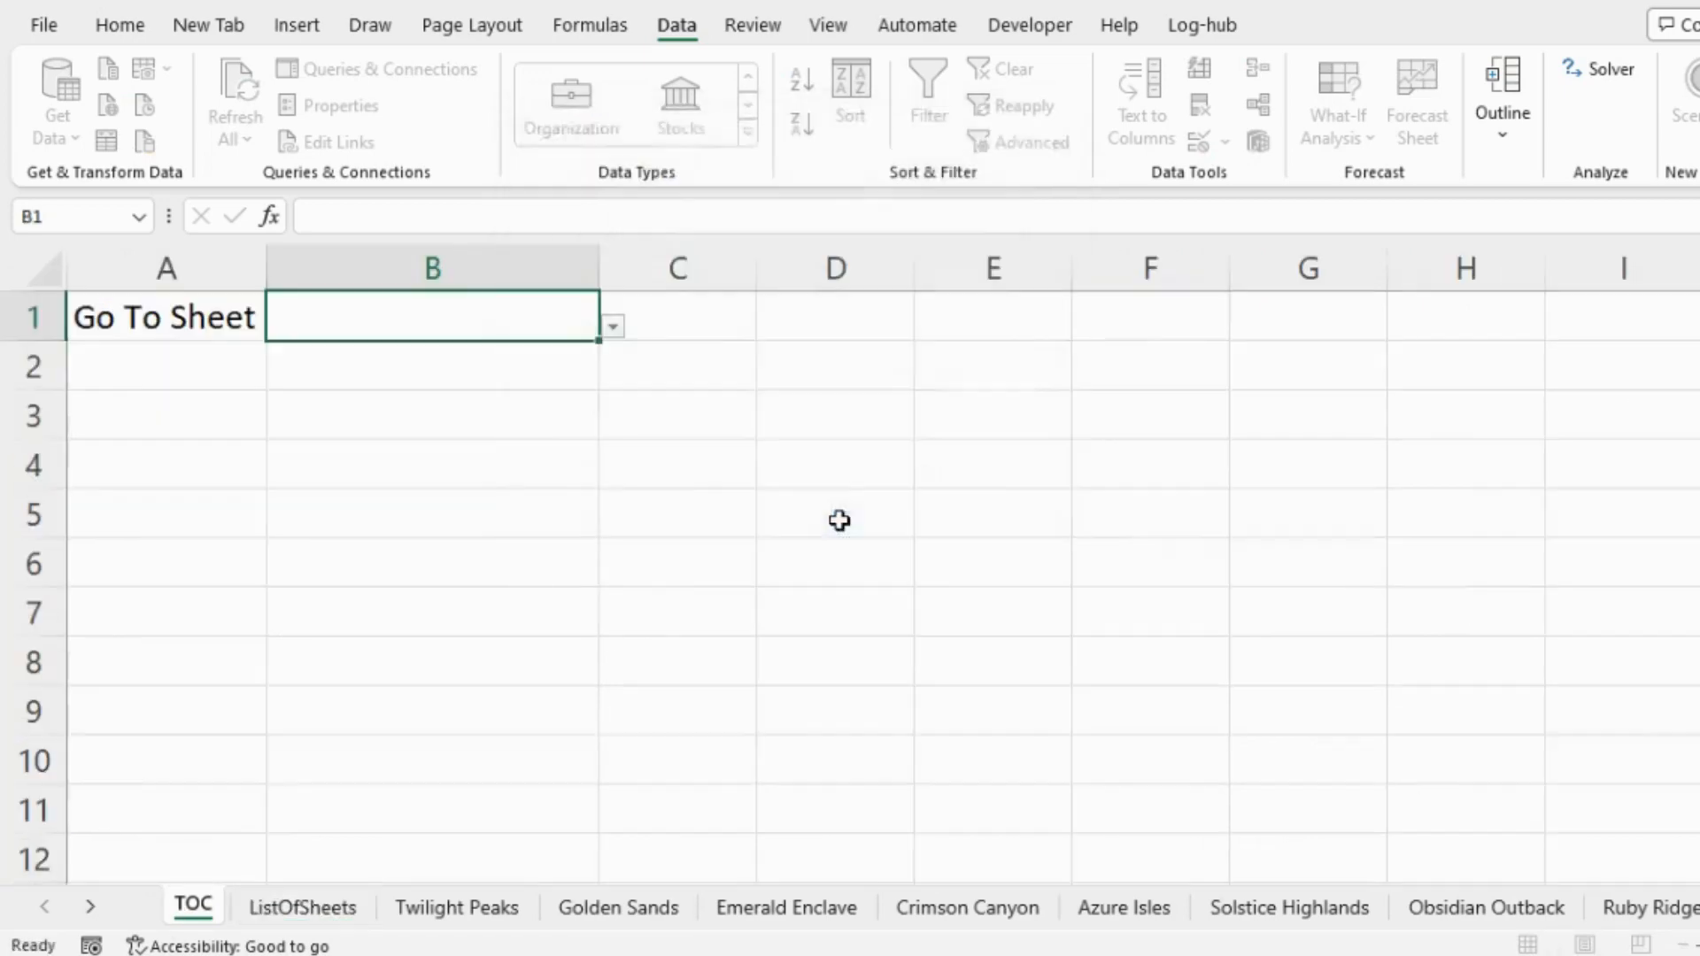
- Check the sheet names offered by the dropdown in cell B1 without choosing one
left_click(611, 327)
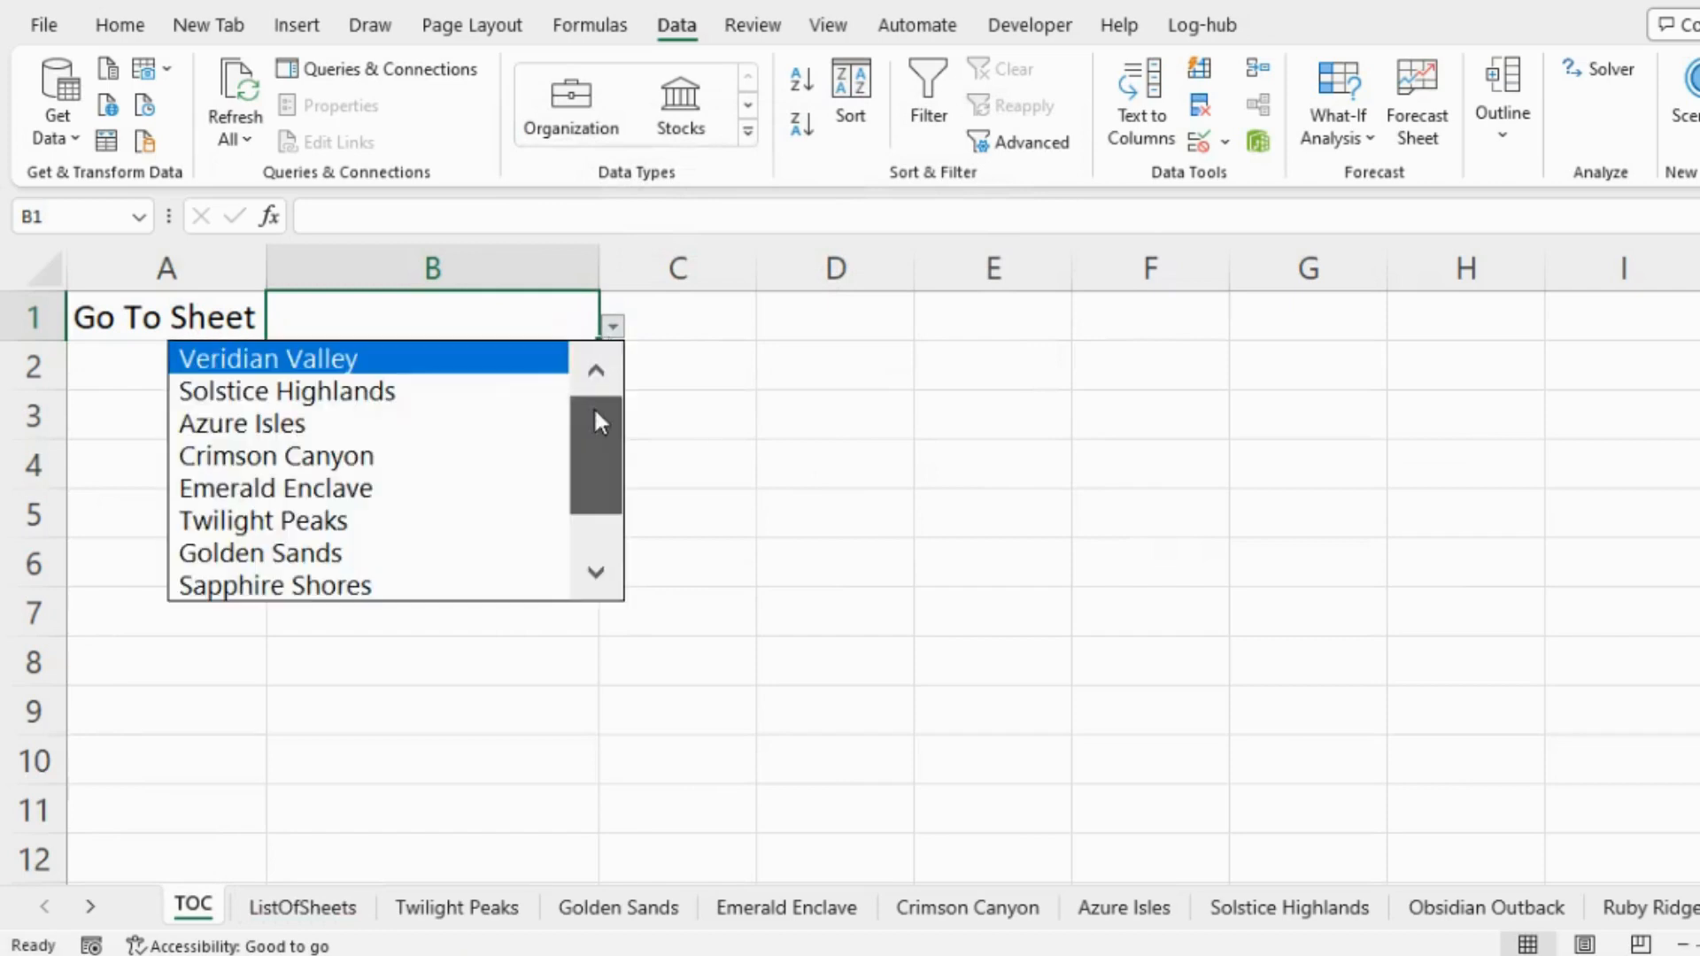
mouse_move(593, 406)
left_mouse_down()
mouse_move(583, 497)
mouse_move(584, 405)
left_mouse_up()
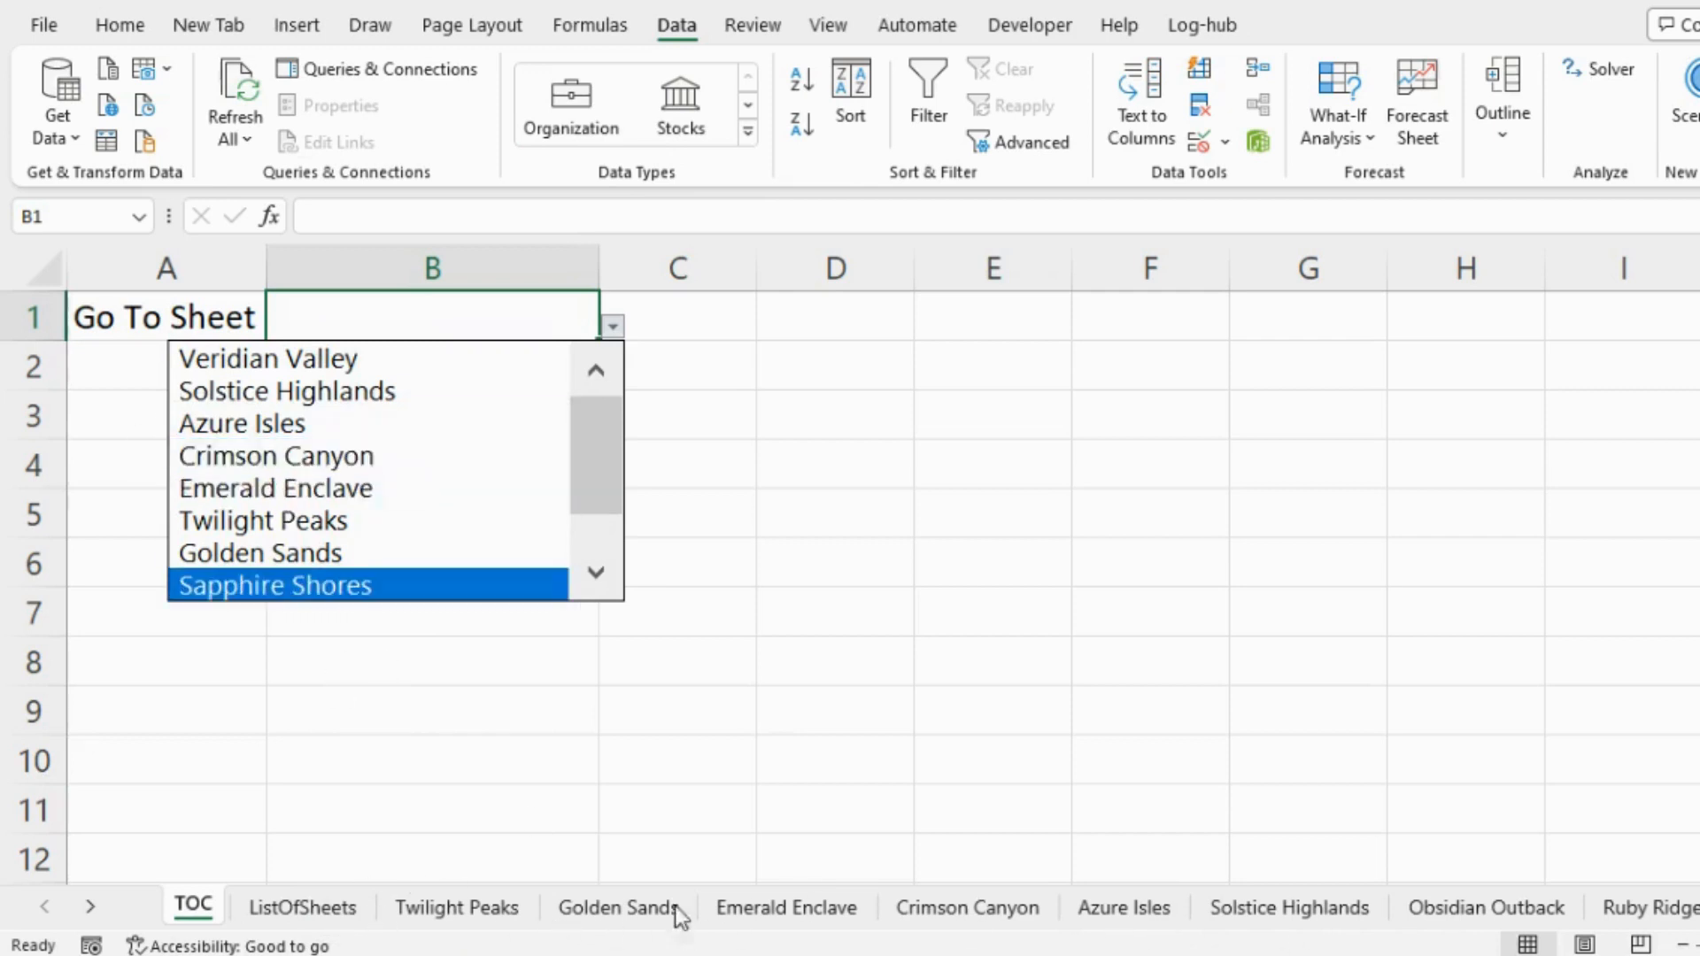
key("Escape")
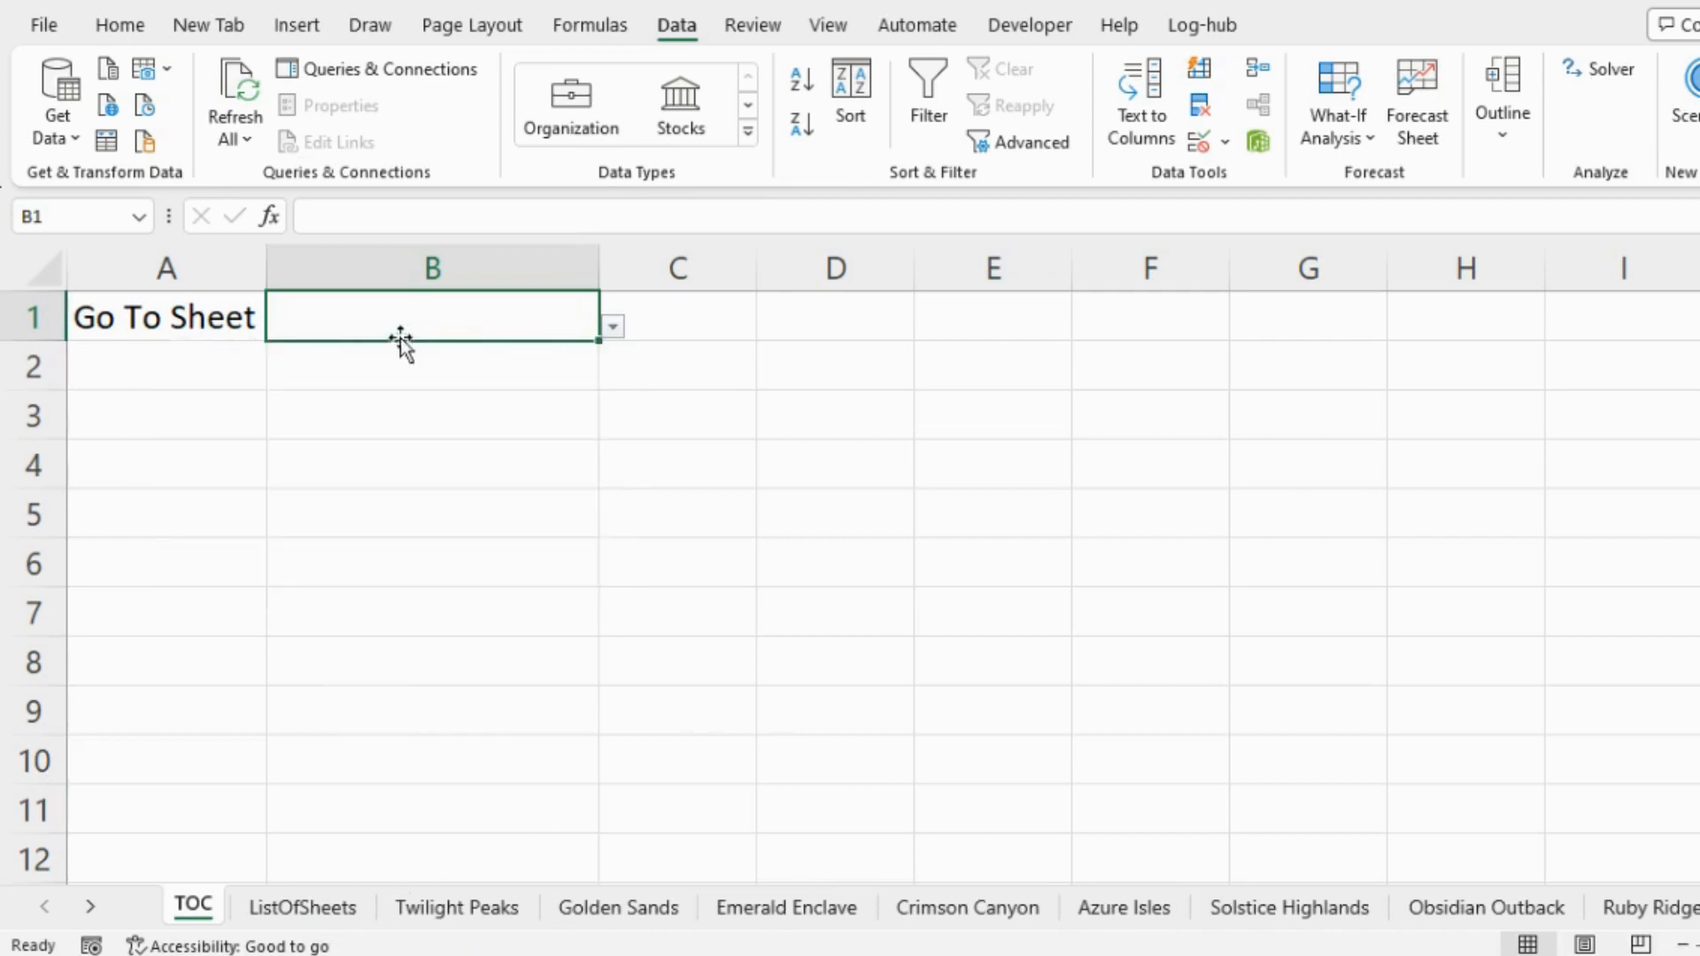
- Define a workbook-scoped name for cell B1 on the TOC sheet, using the workbook owner's first name
left_click(588, 30)
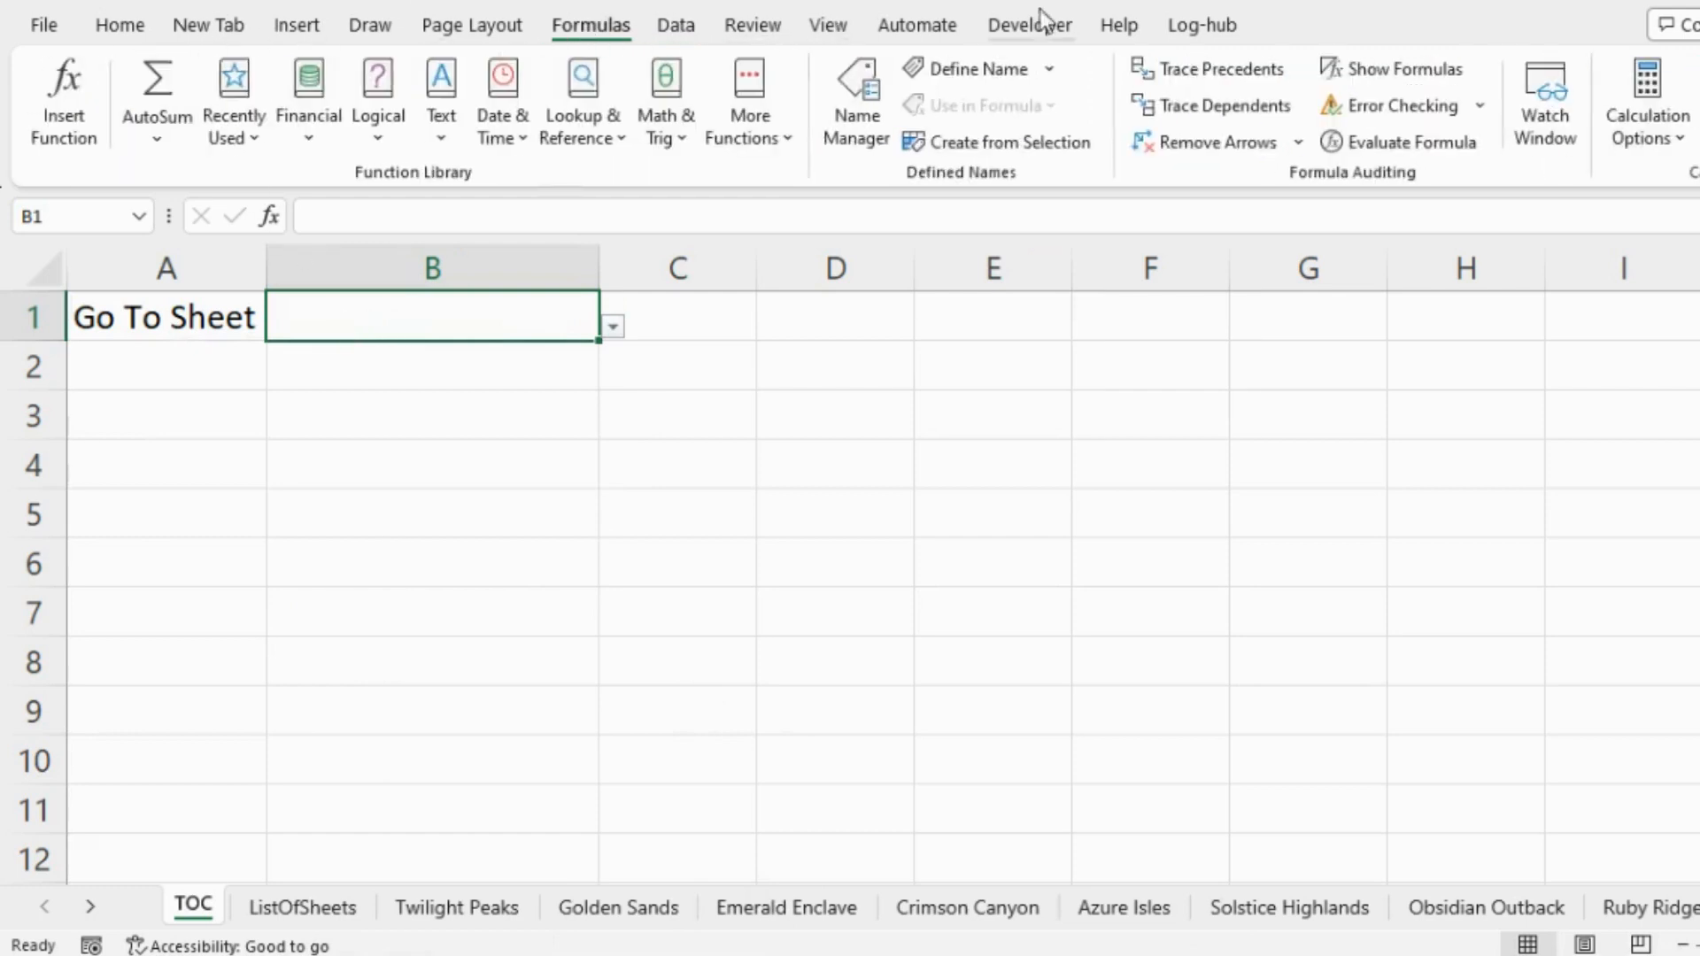
left_click(1000, 70)
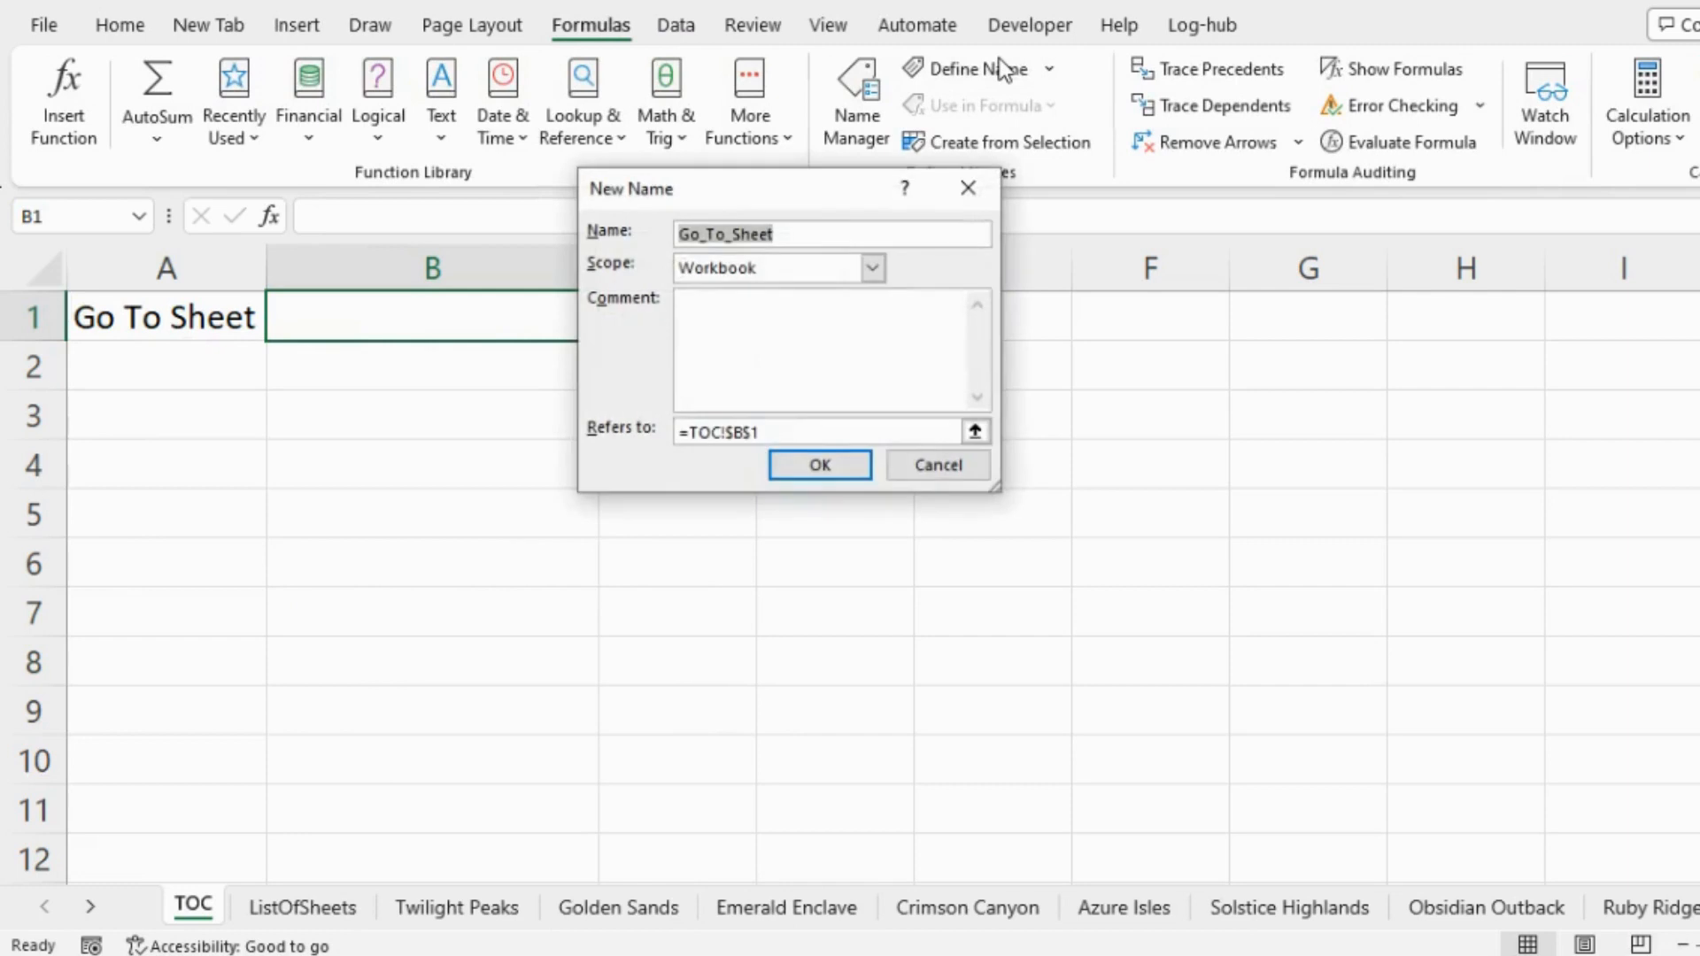
left_click(776, 233)
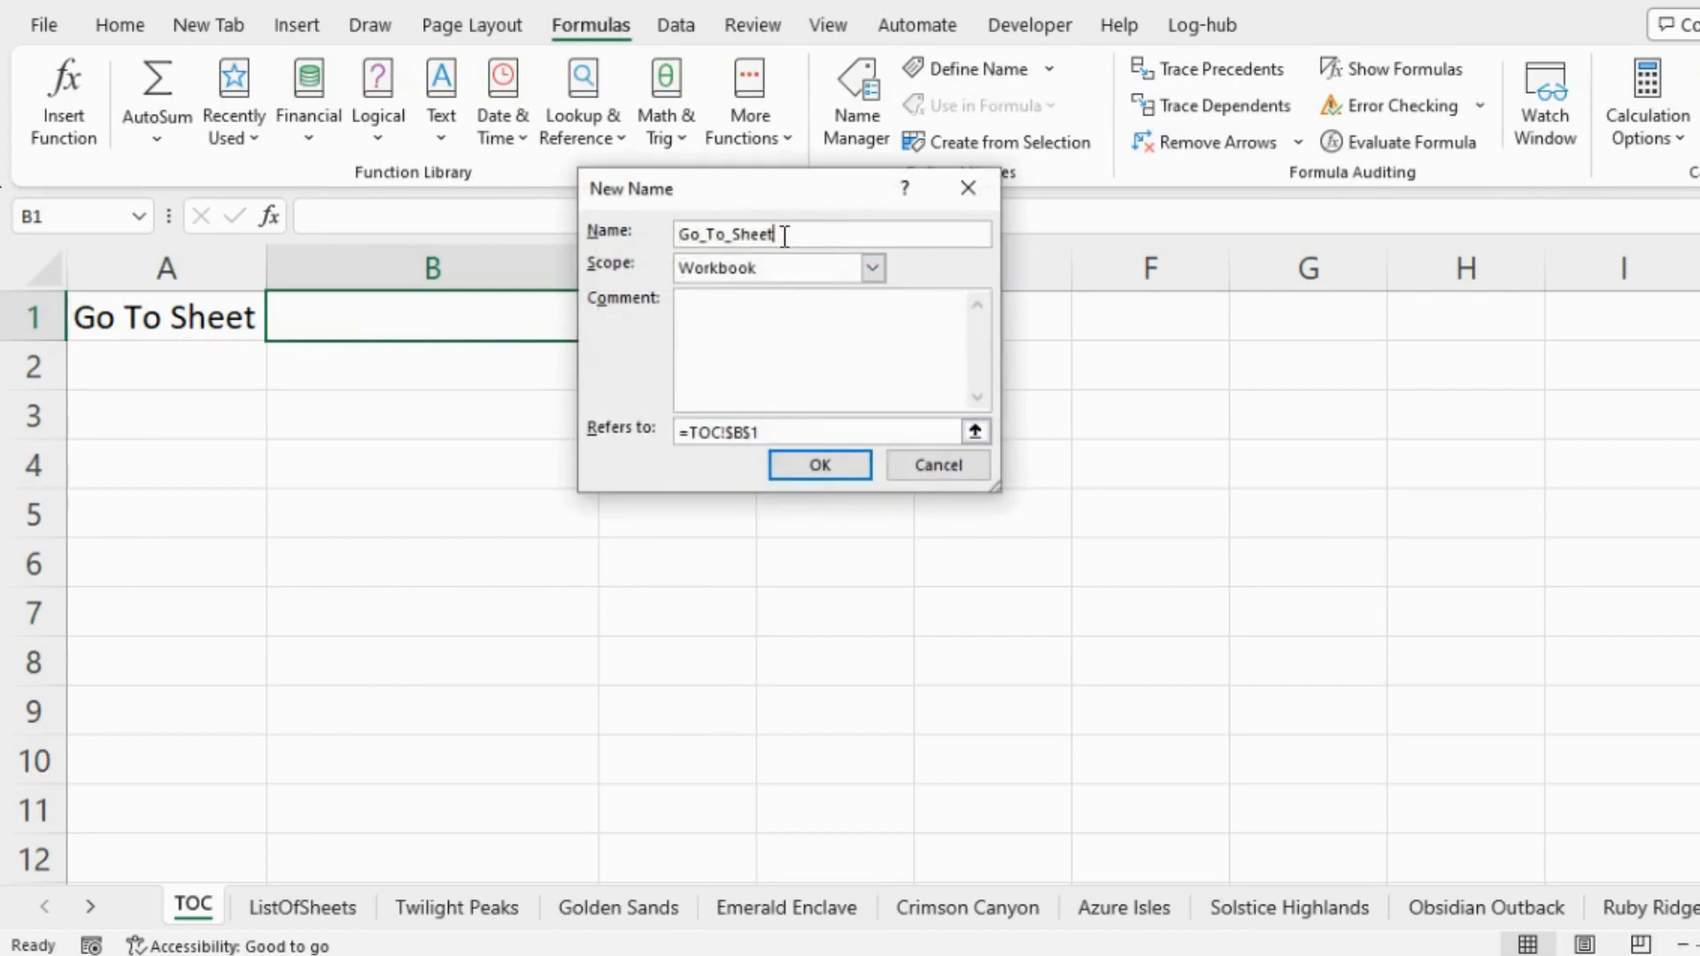
left_click_drag(775, 233, 670, 238)
type("anser")
left_click(820, 465)
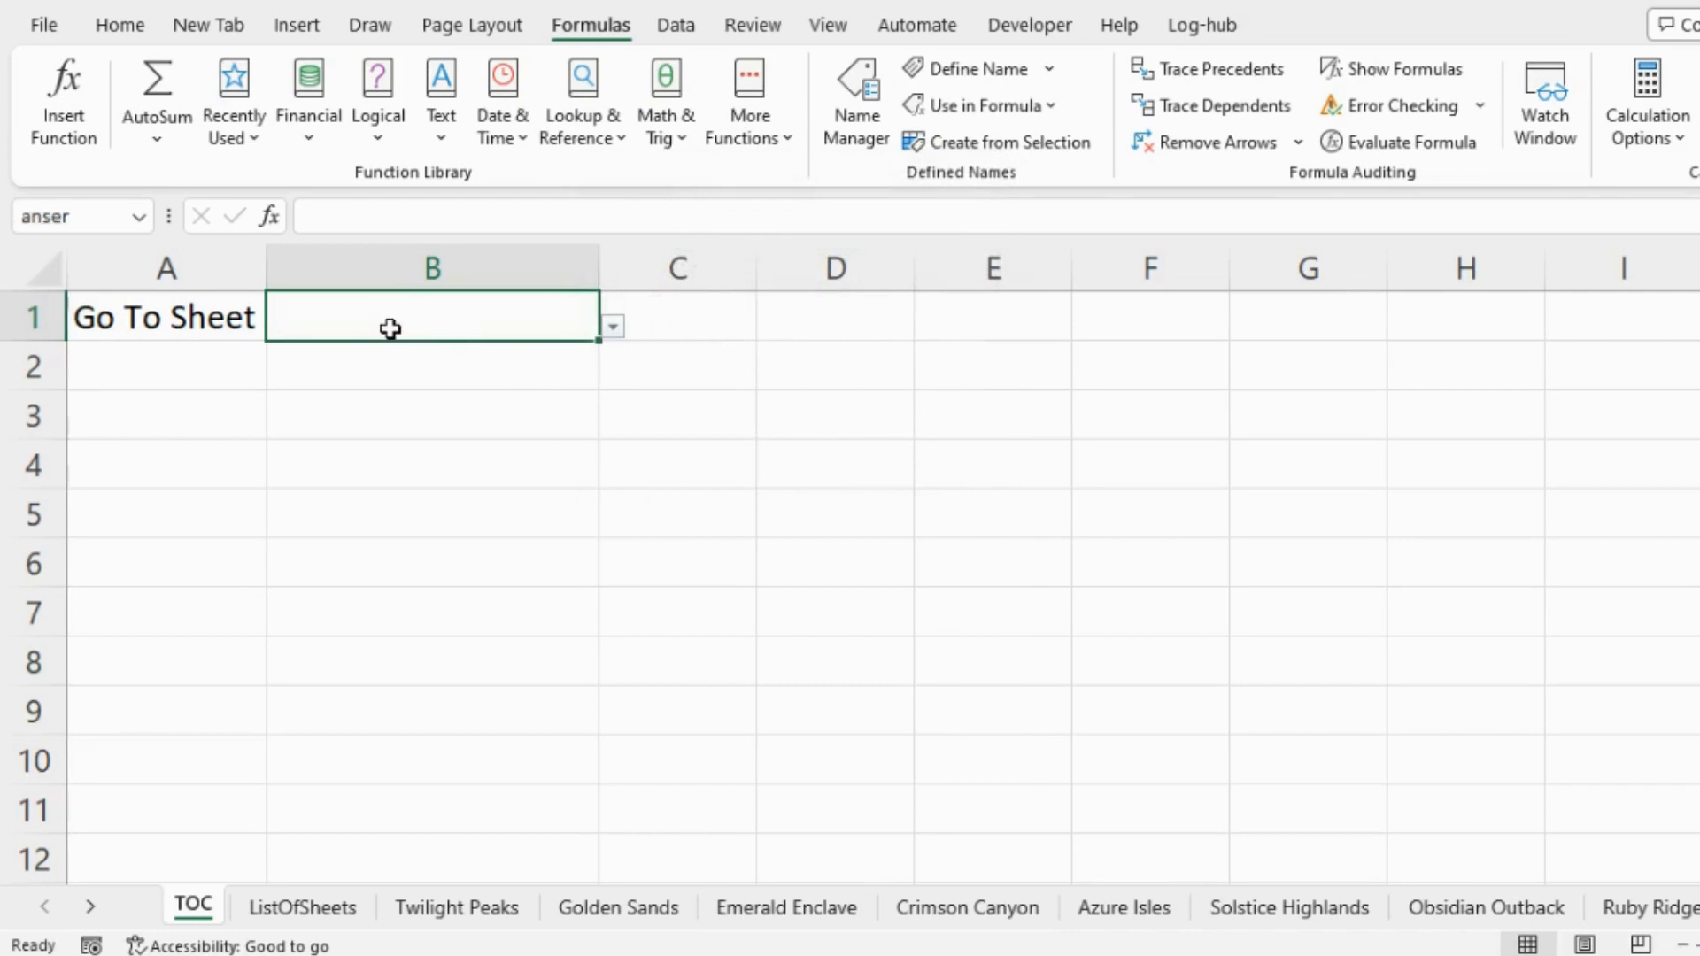
- Insert a hyperlink in cell B1 that points to the newly defined name as a place in this document
left_click(301, 27)
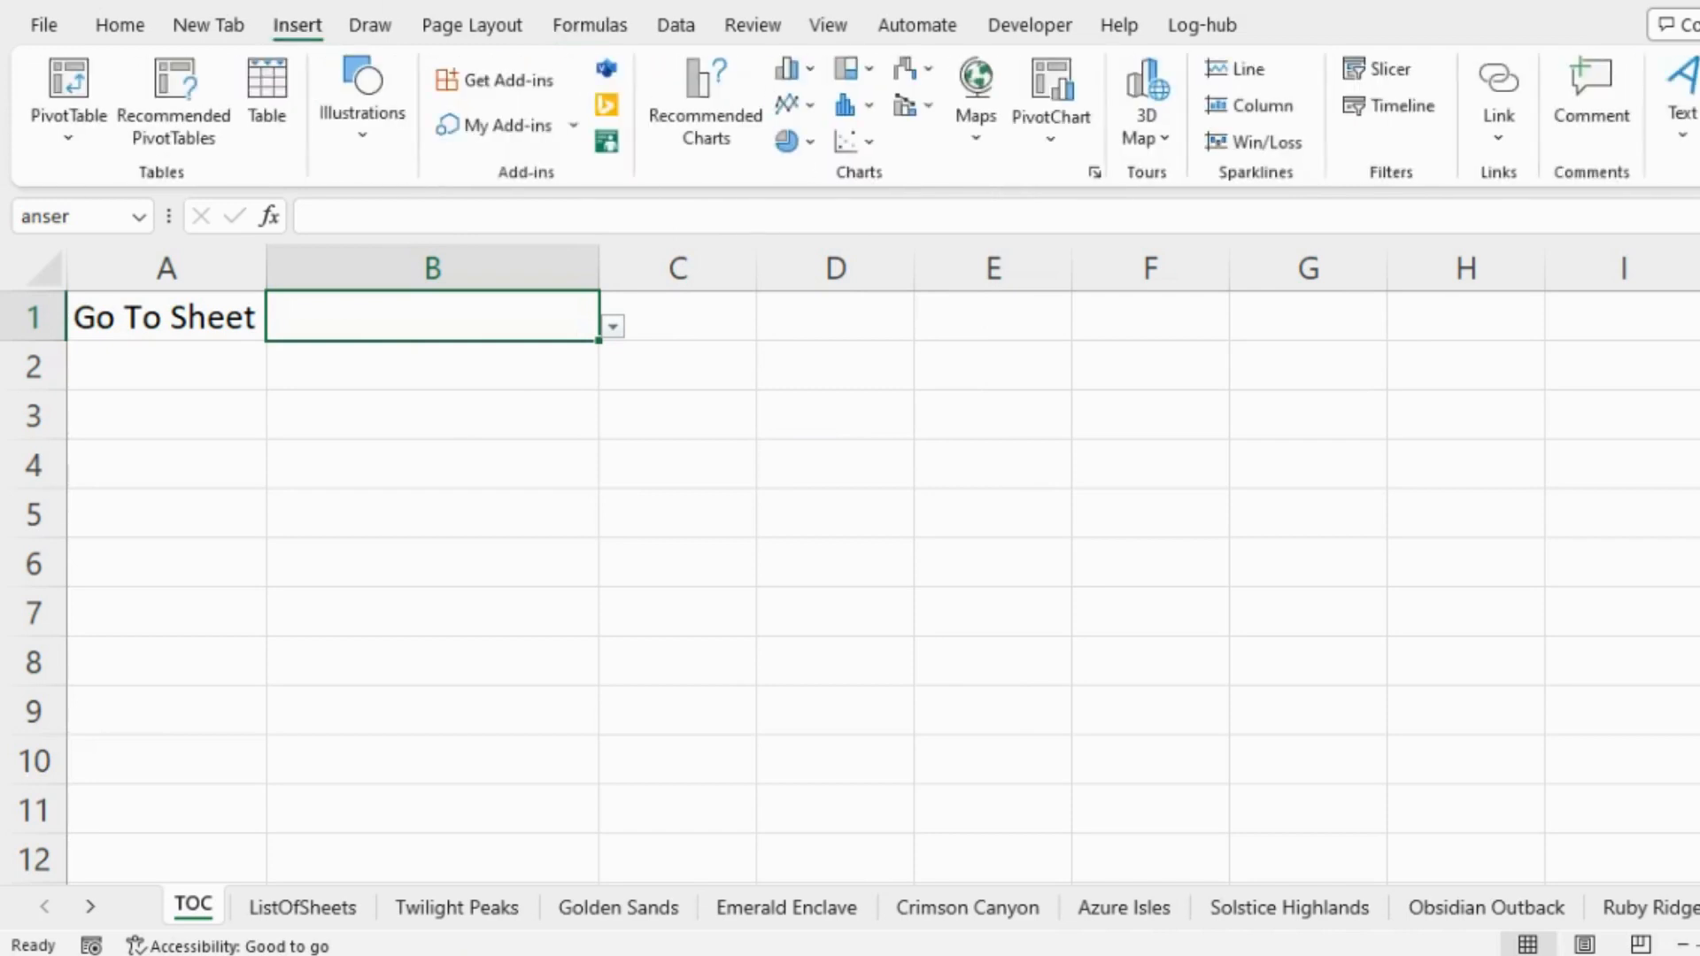
left_click(1511, 145)
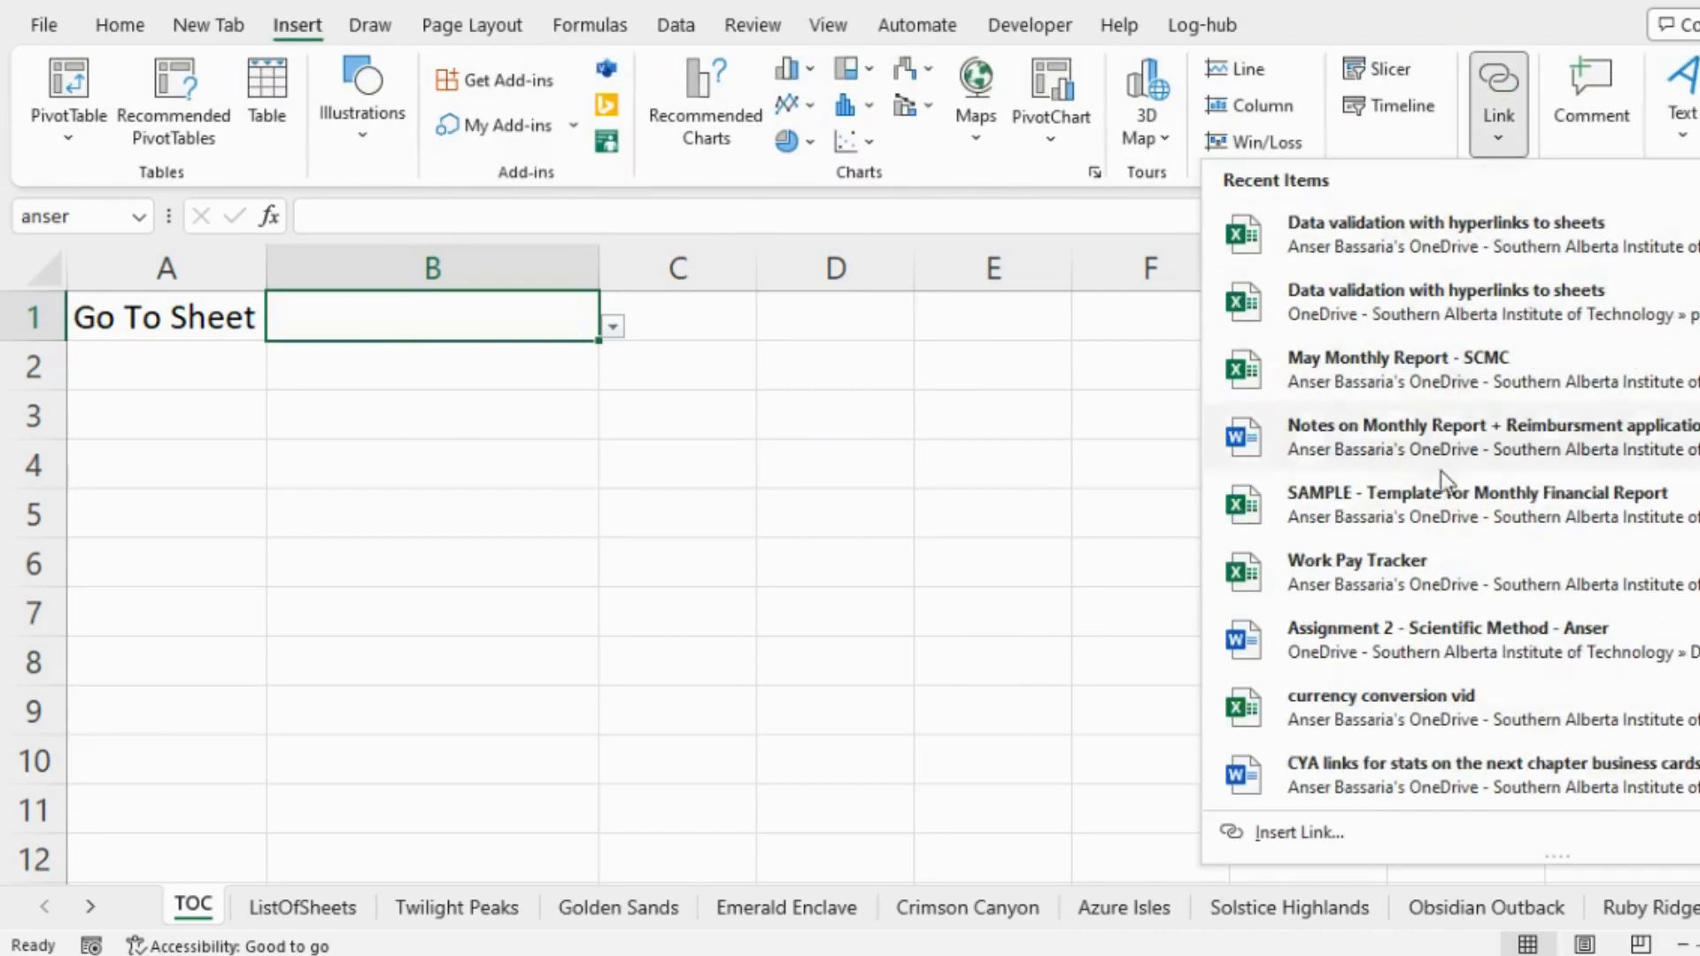
left_click(1319, 827)
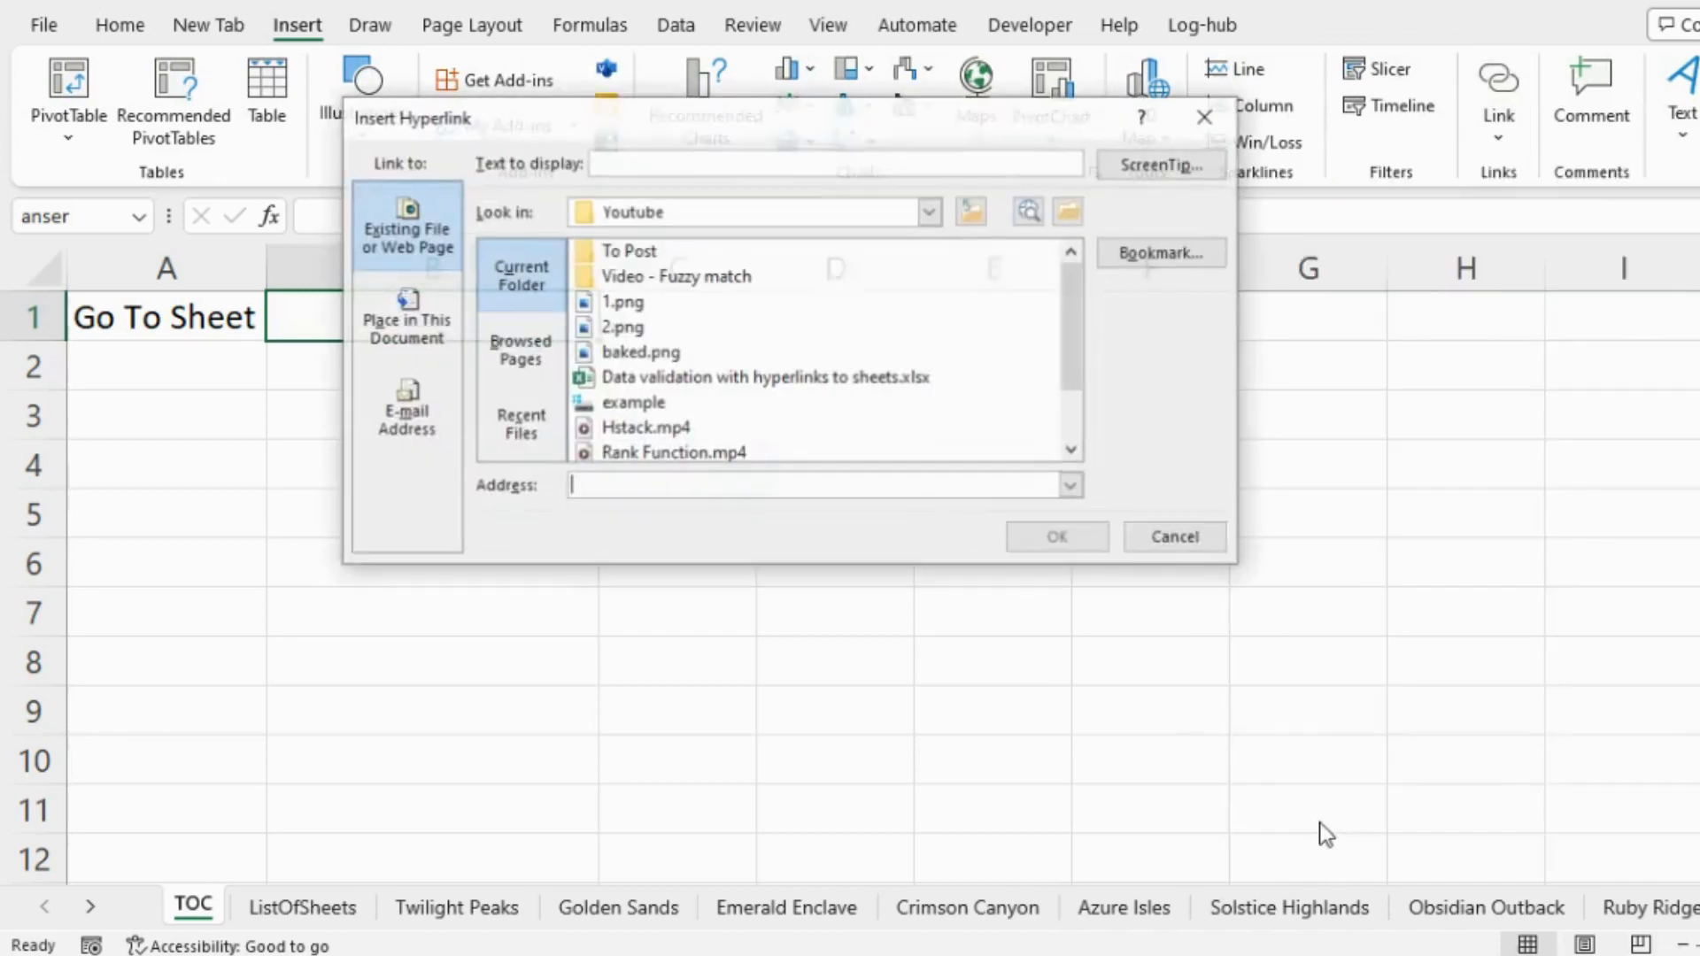
left_click(407, 347)
scroll(746, 412, "down", 1)
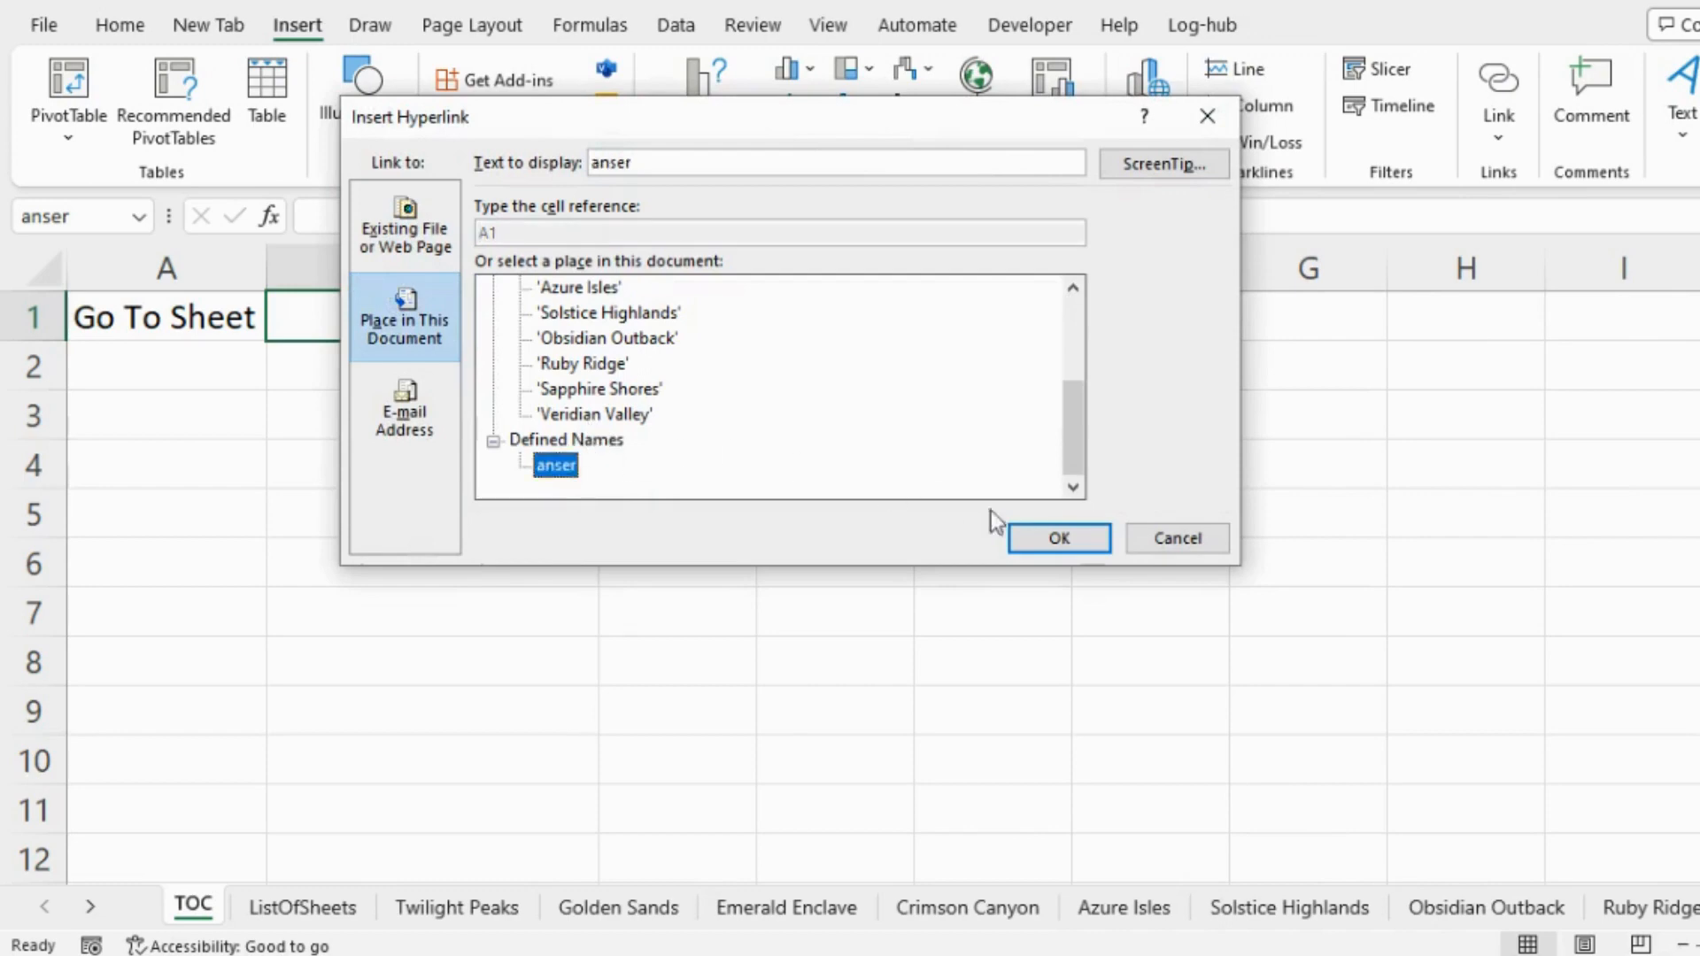
left_click(1060, 539)
left_click(611, 400)
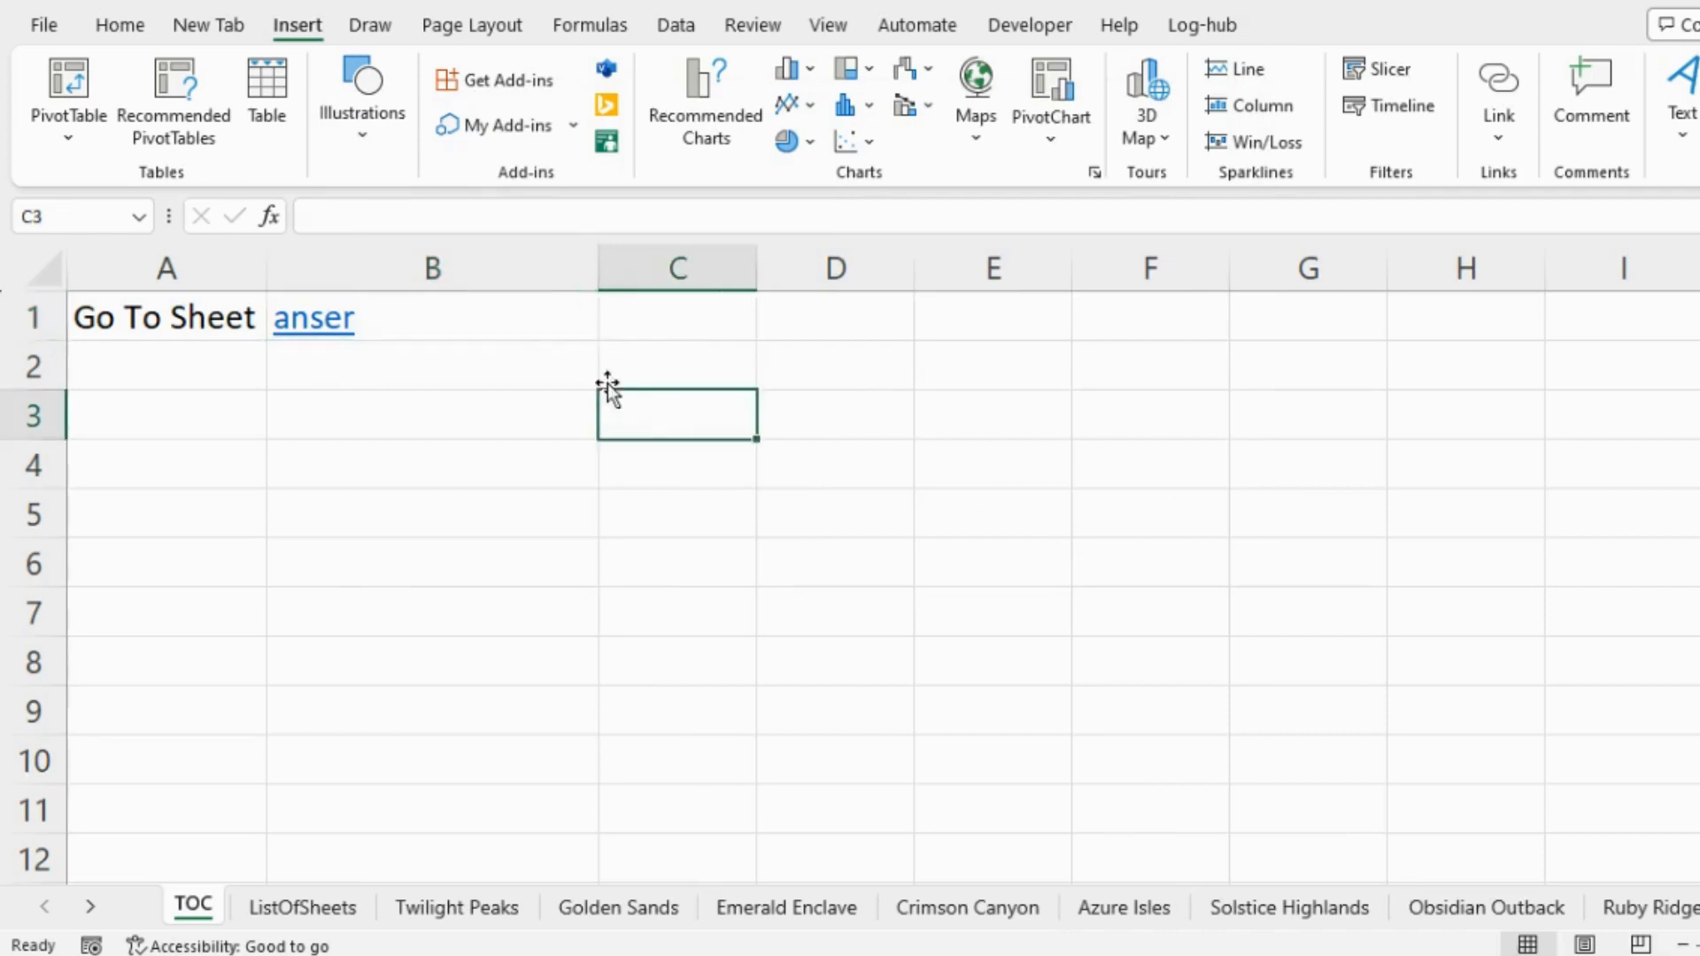
- Choose Emerald Enclave from the dropdown in cell B1 and try following its hyperlink
left_click(534, 321)
left_click(611, 326)
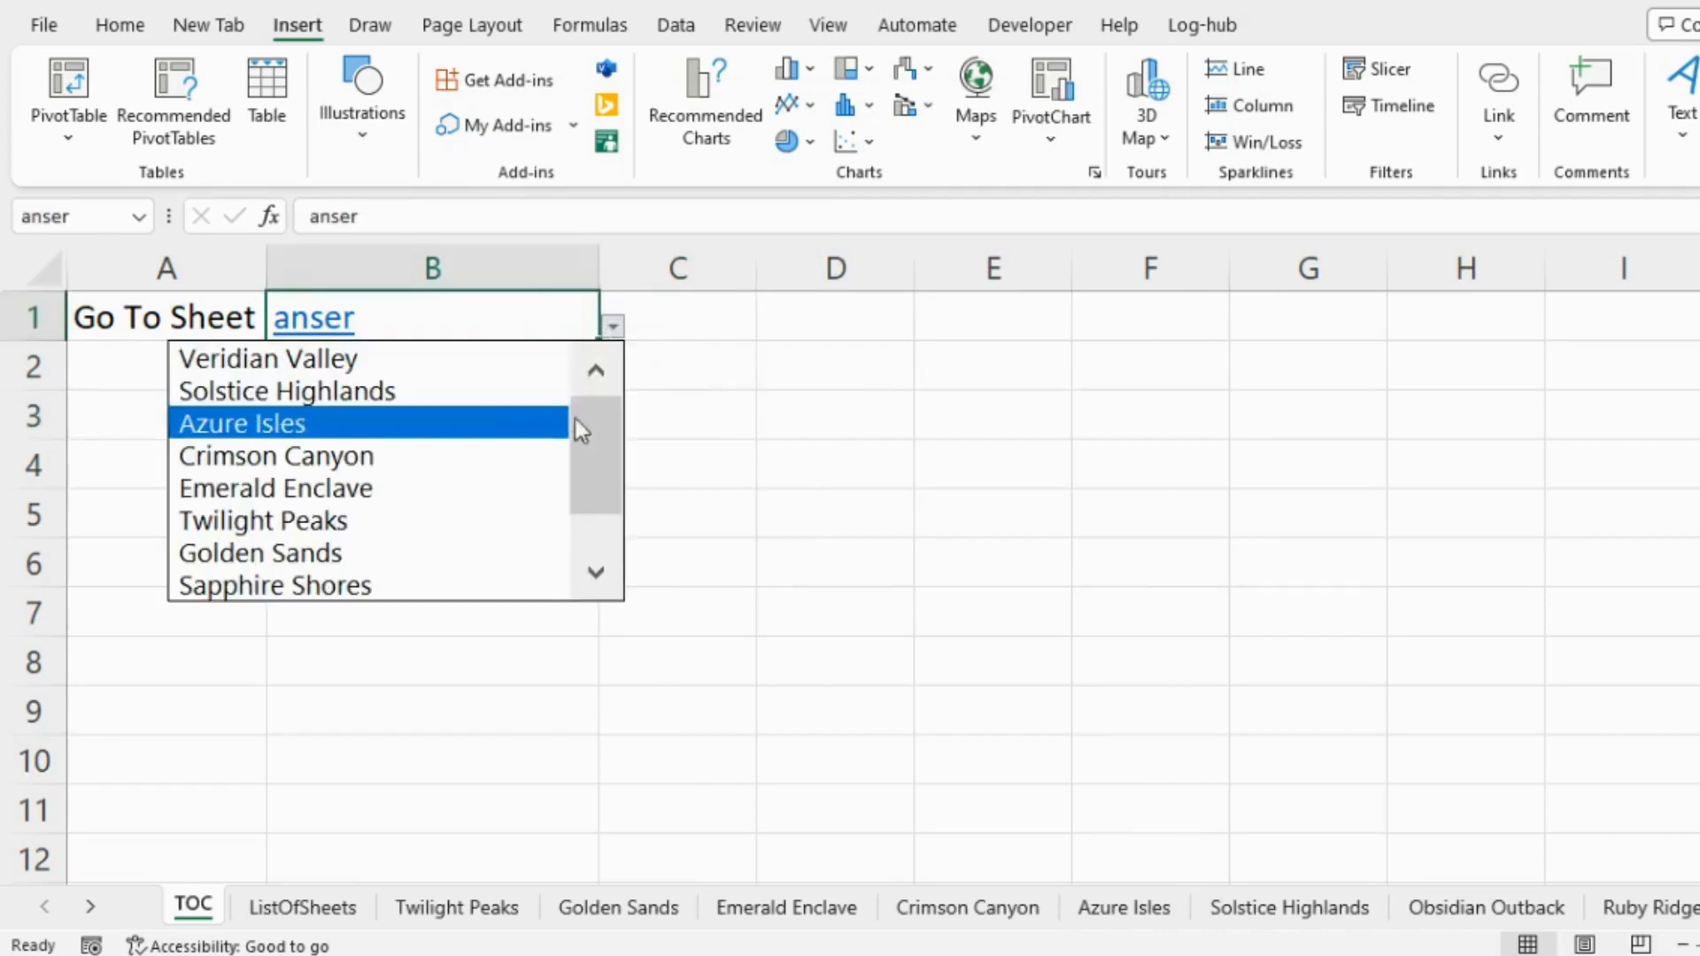
left_click(445, 485)
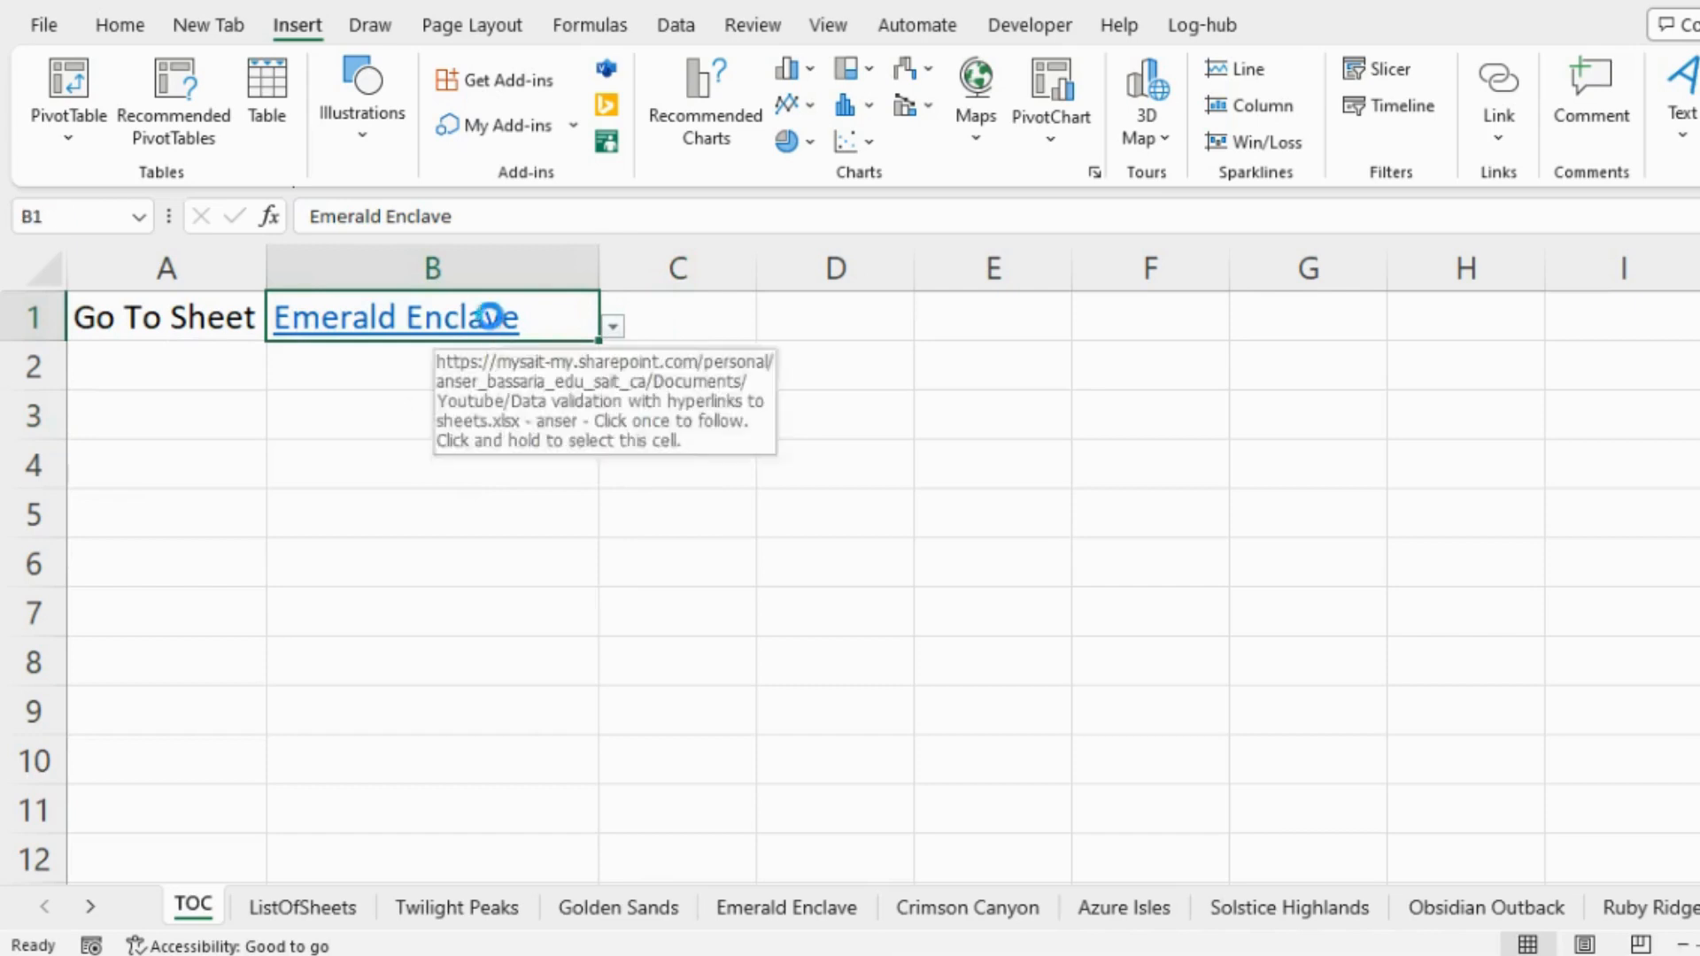
double_click(487, 317)
double_click(561, 413)
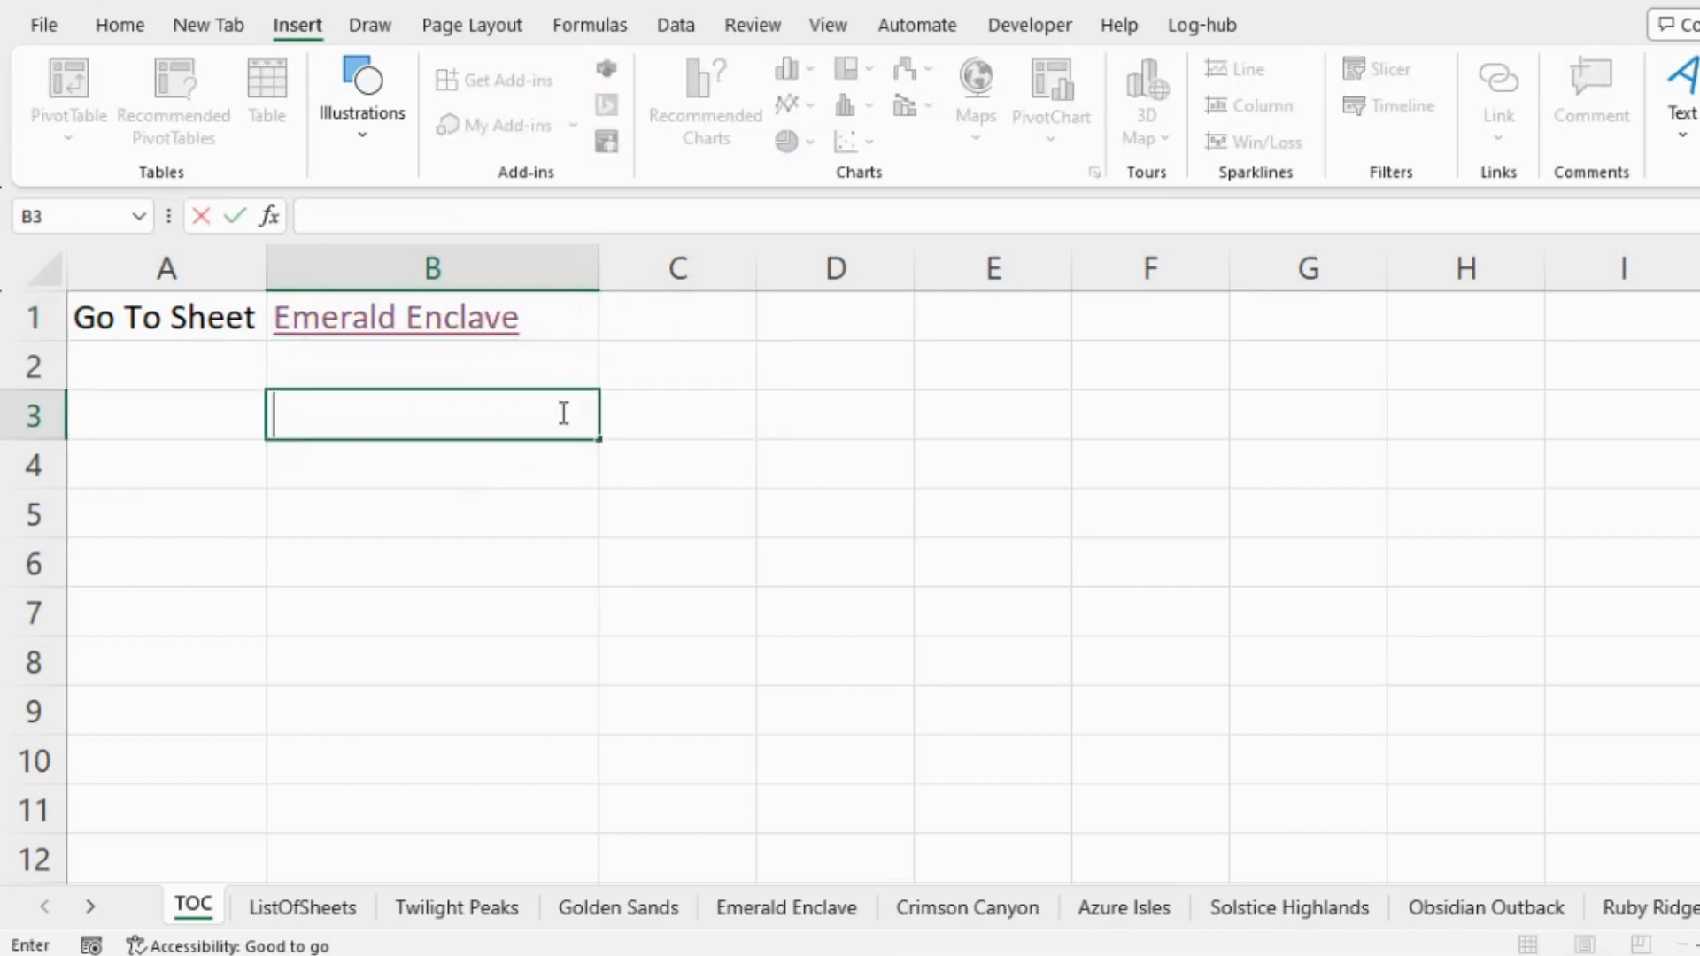
- Start a formula in cell C3 with INDIRECT around ADDRESS, using row 1 and column 1 and leaving abs_num and a1 empty
left_click(659, 416)
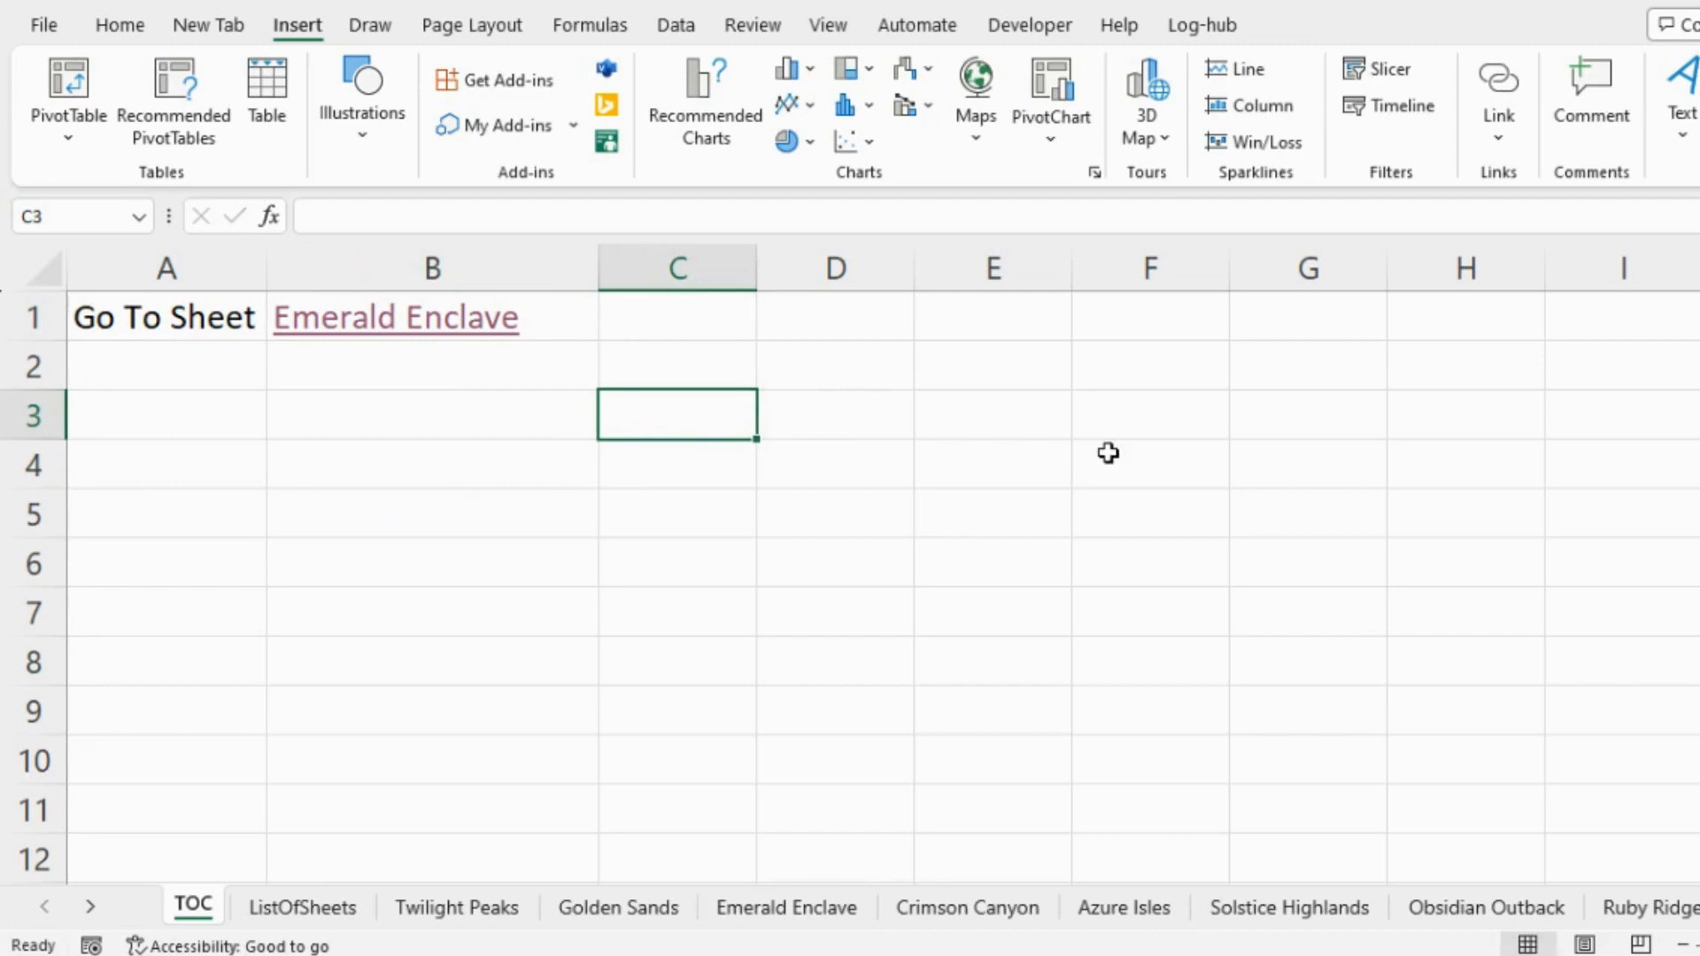
type("=indi")
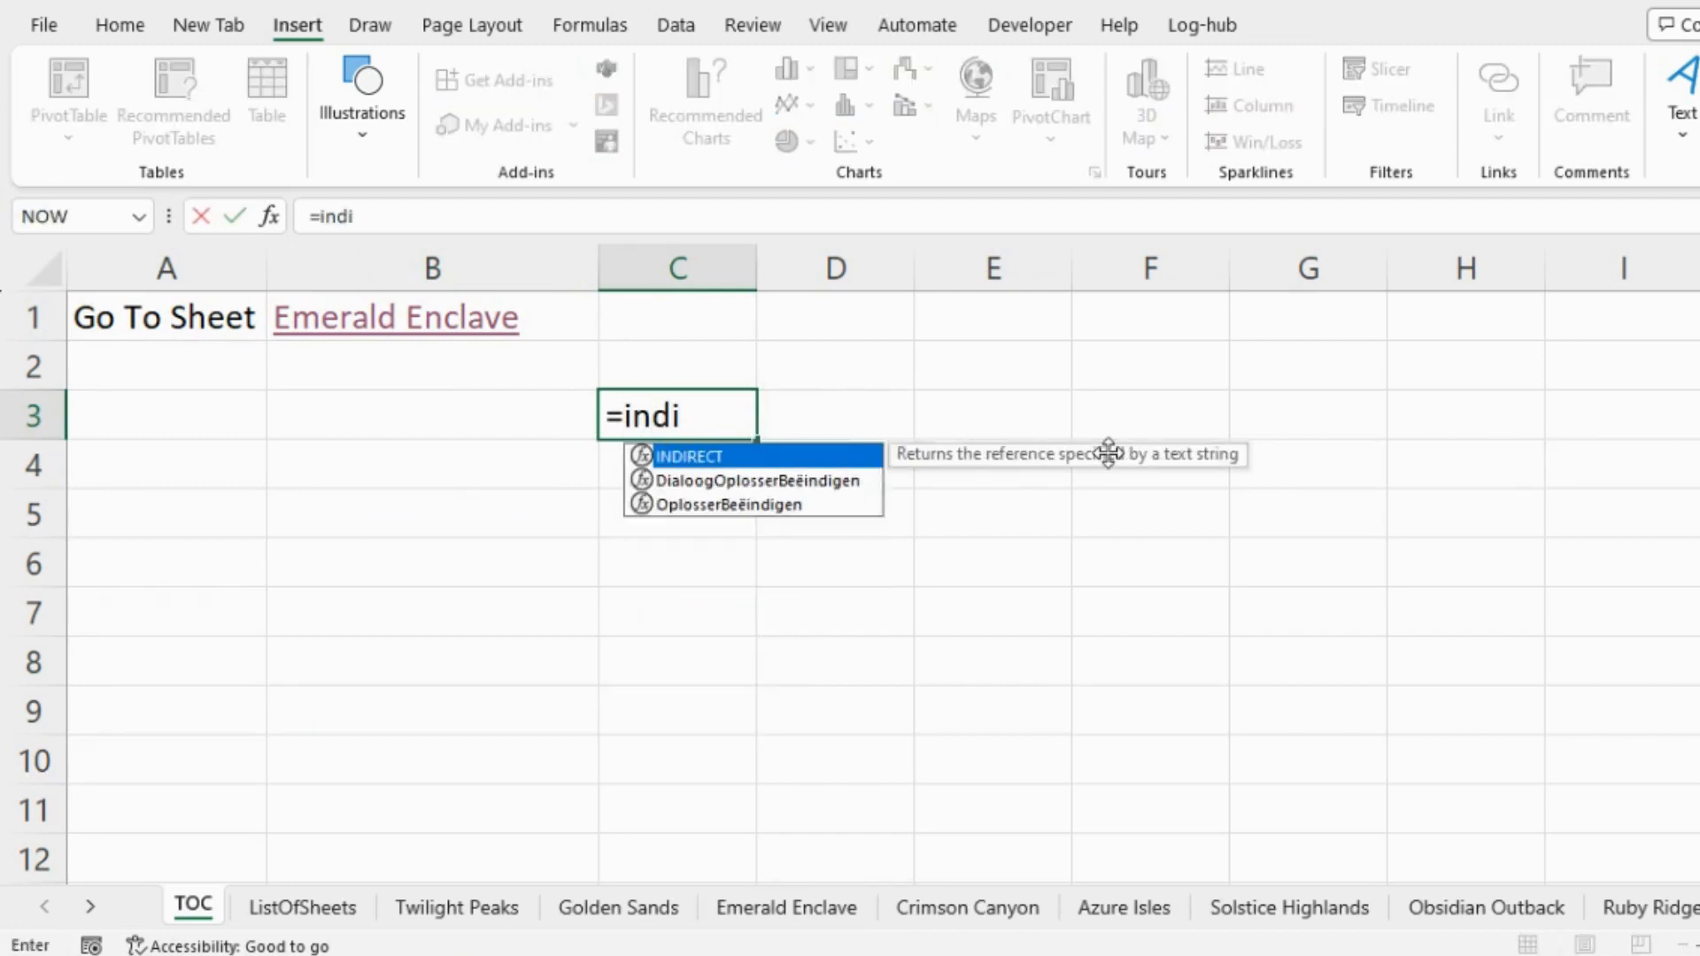
type("rect")
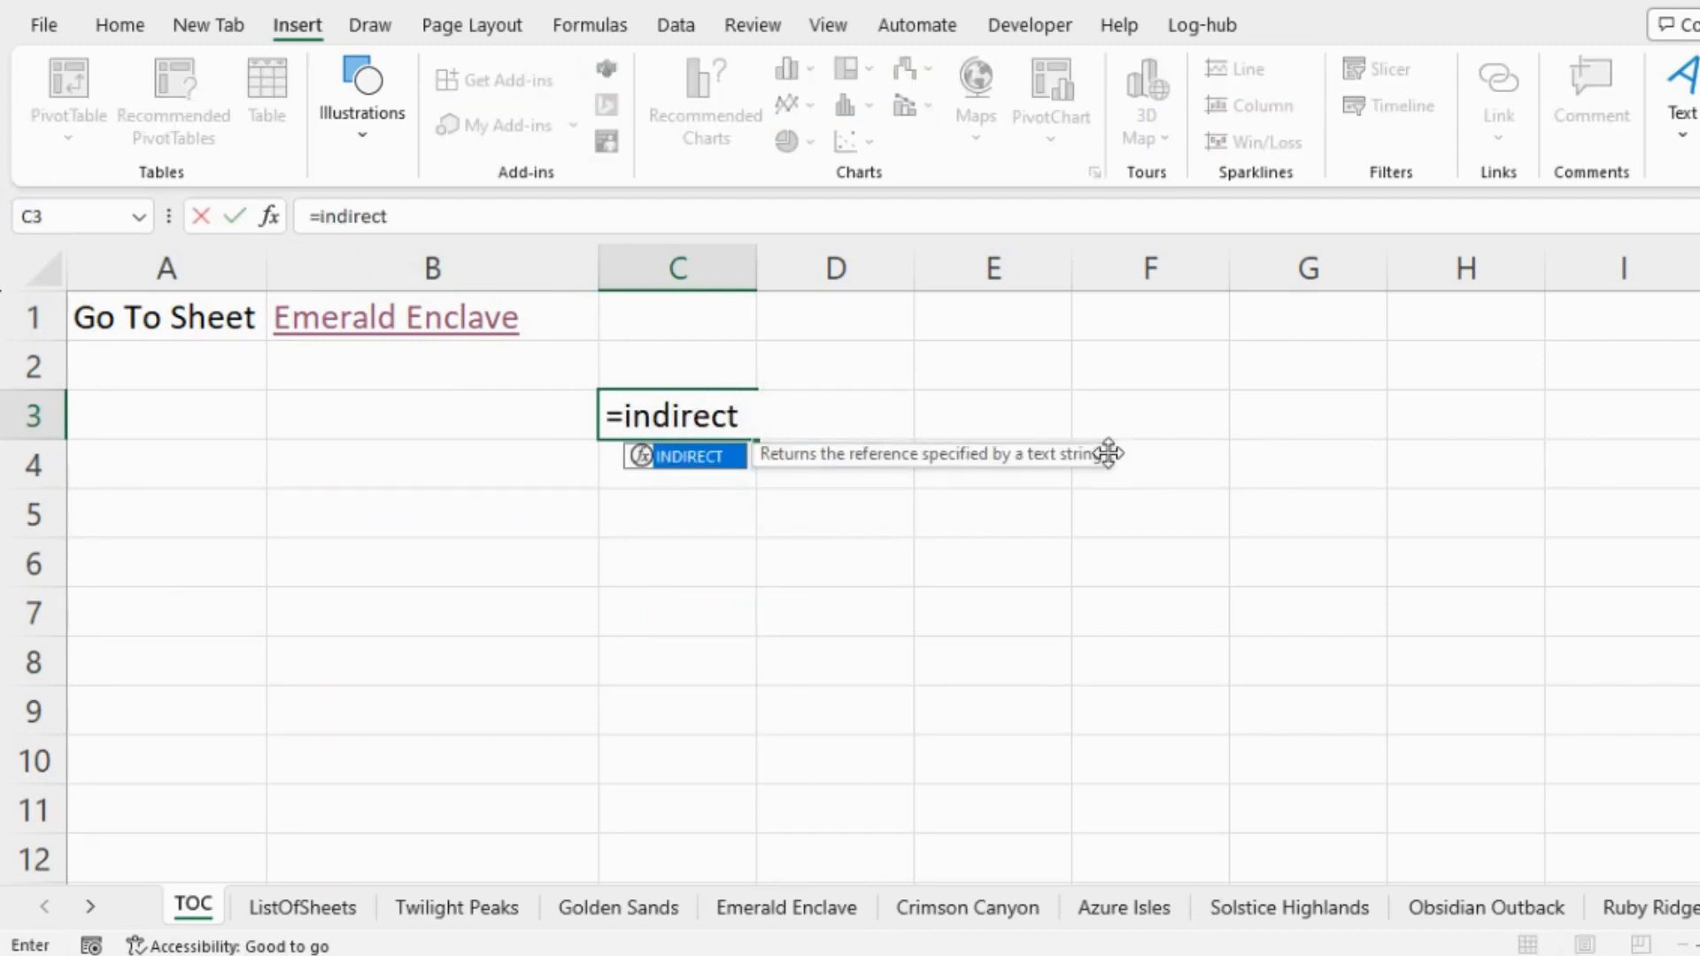
type("(")
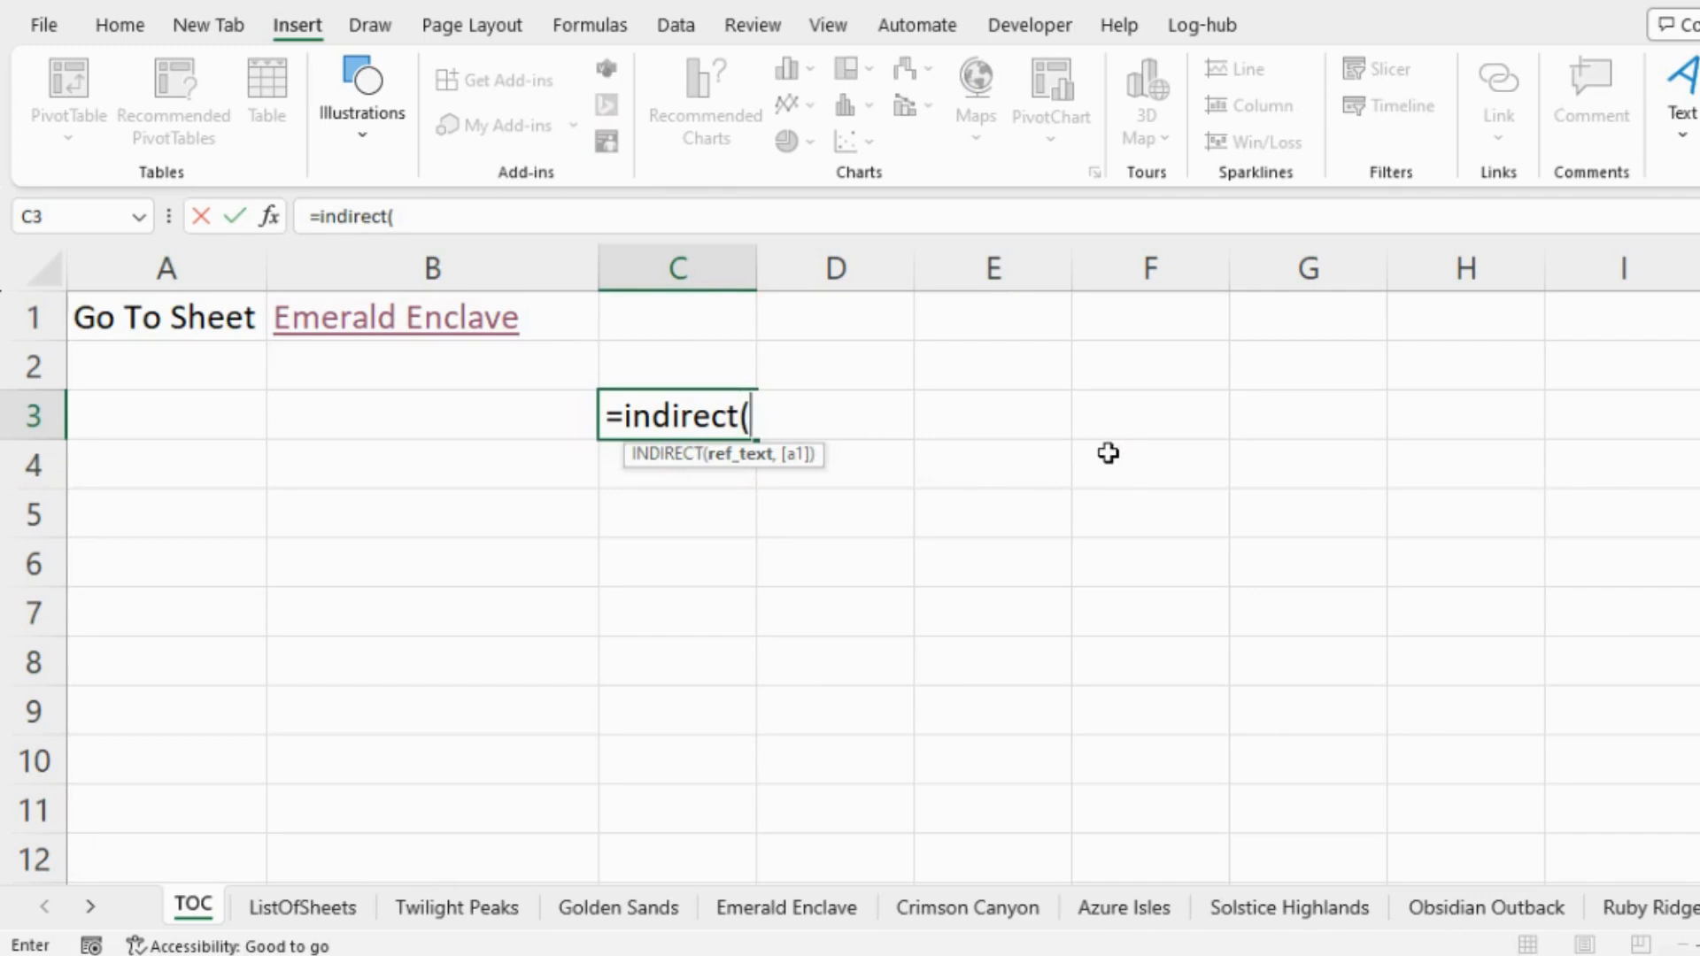
type("address")
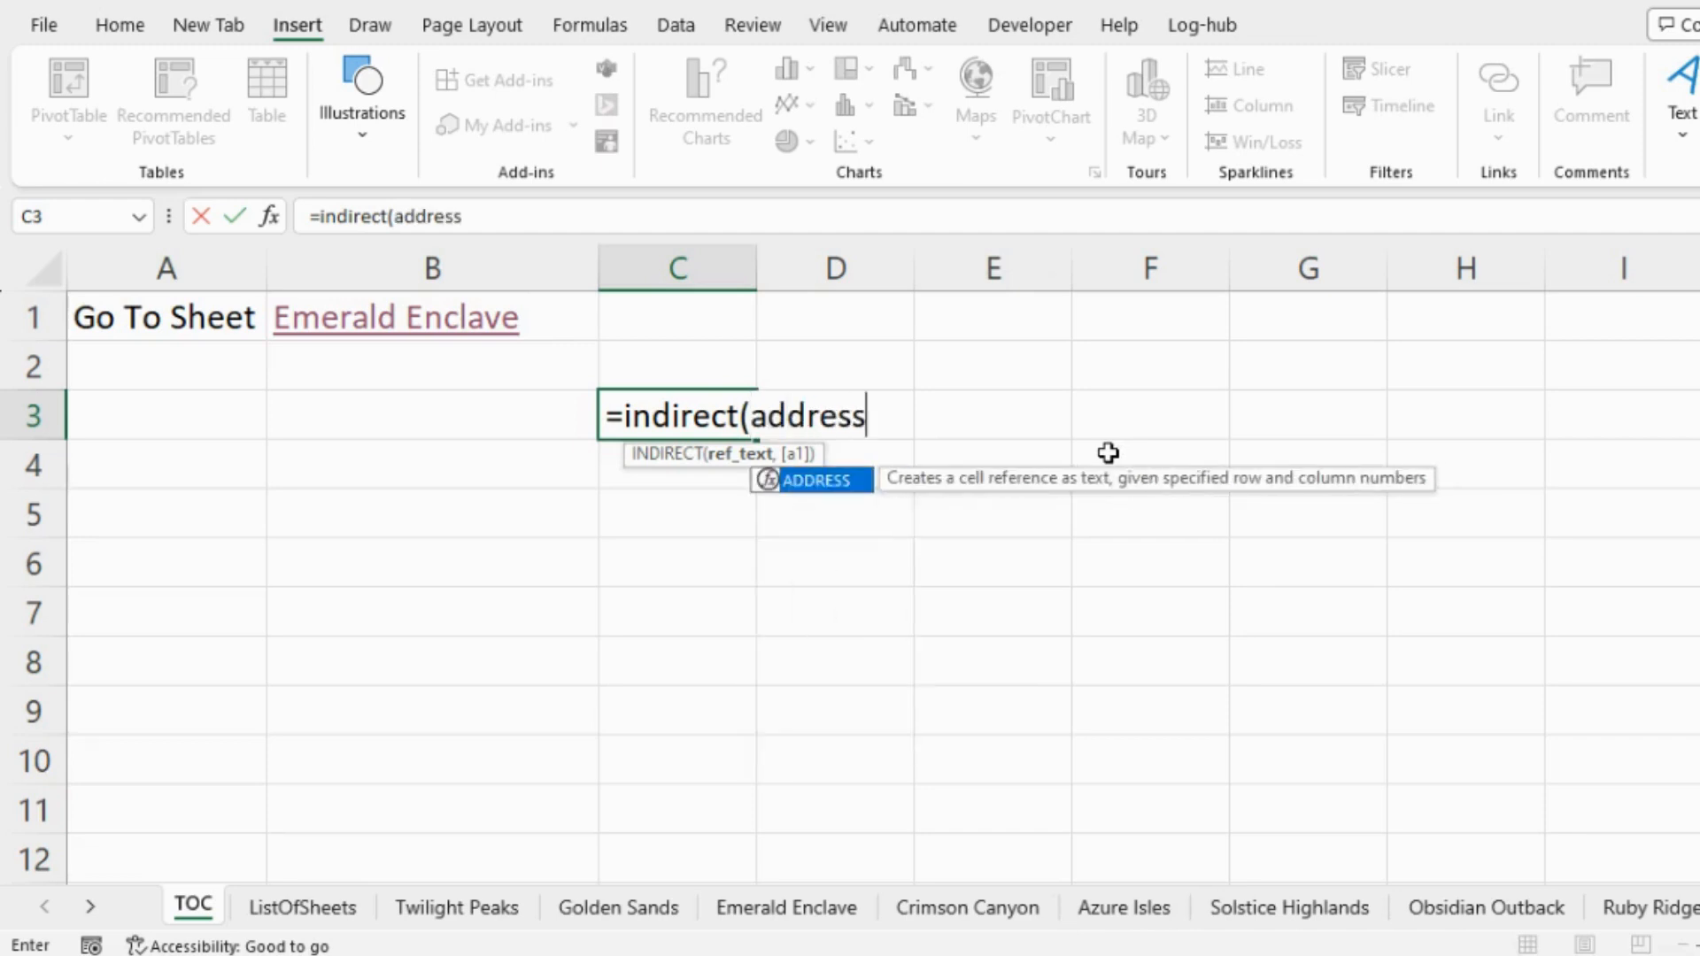
type("(")
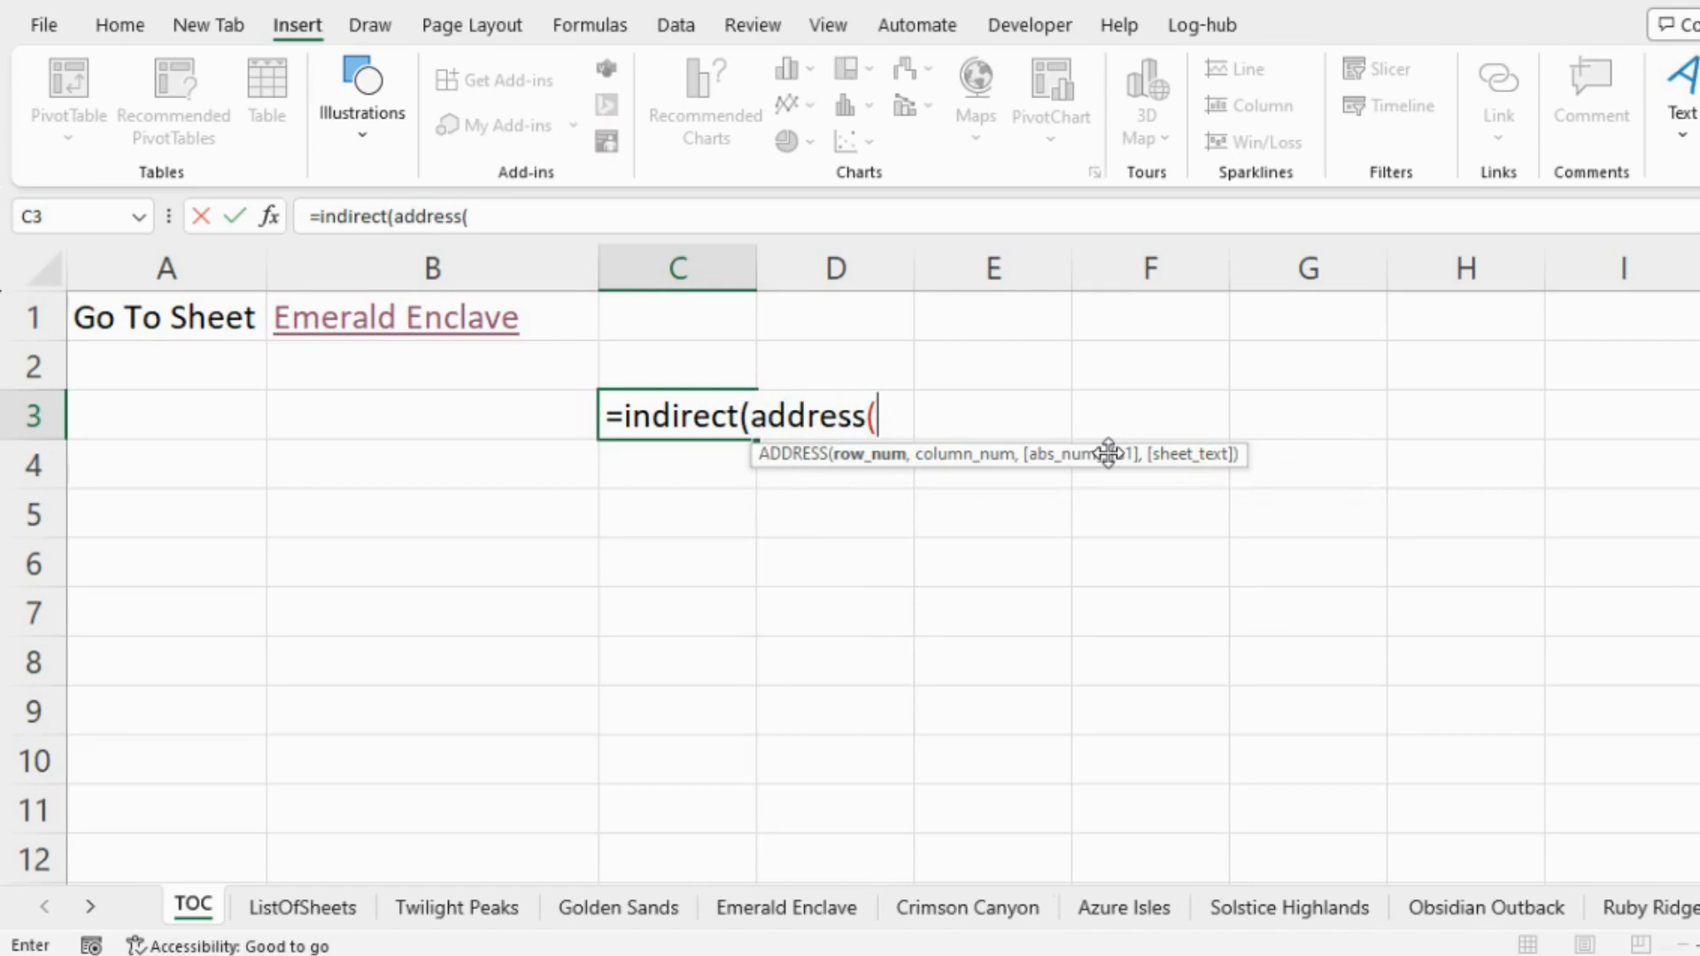
type("1,1")
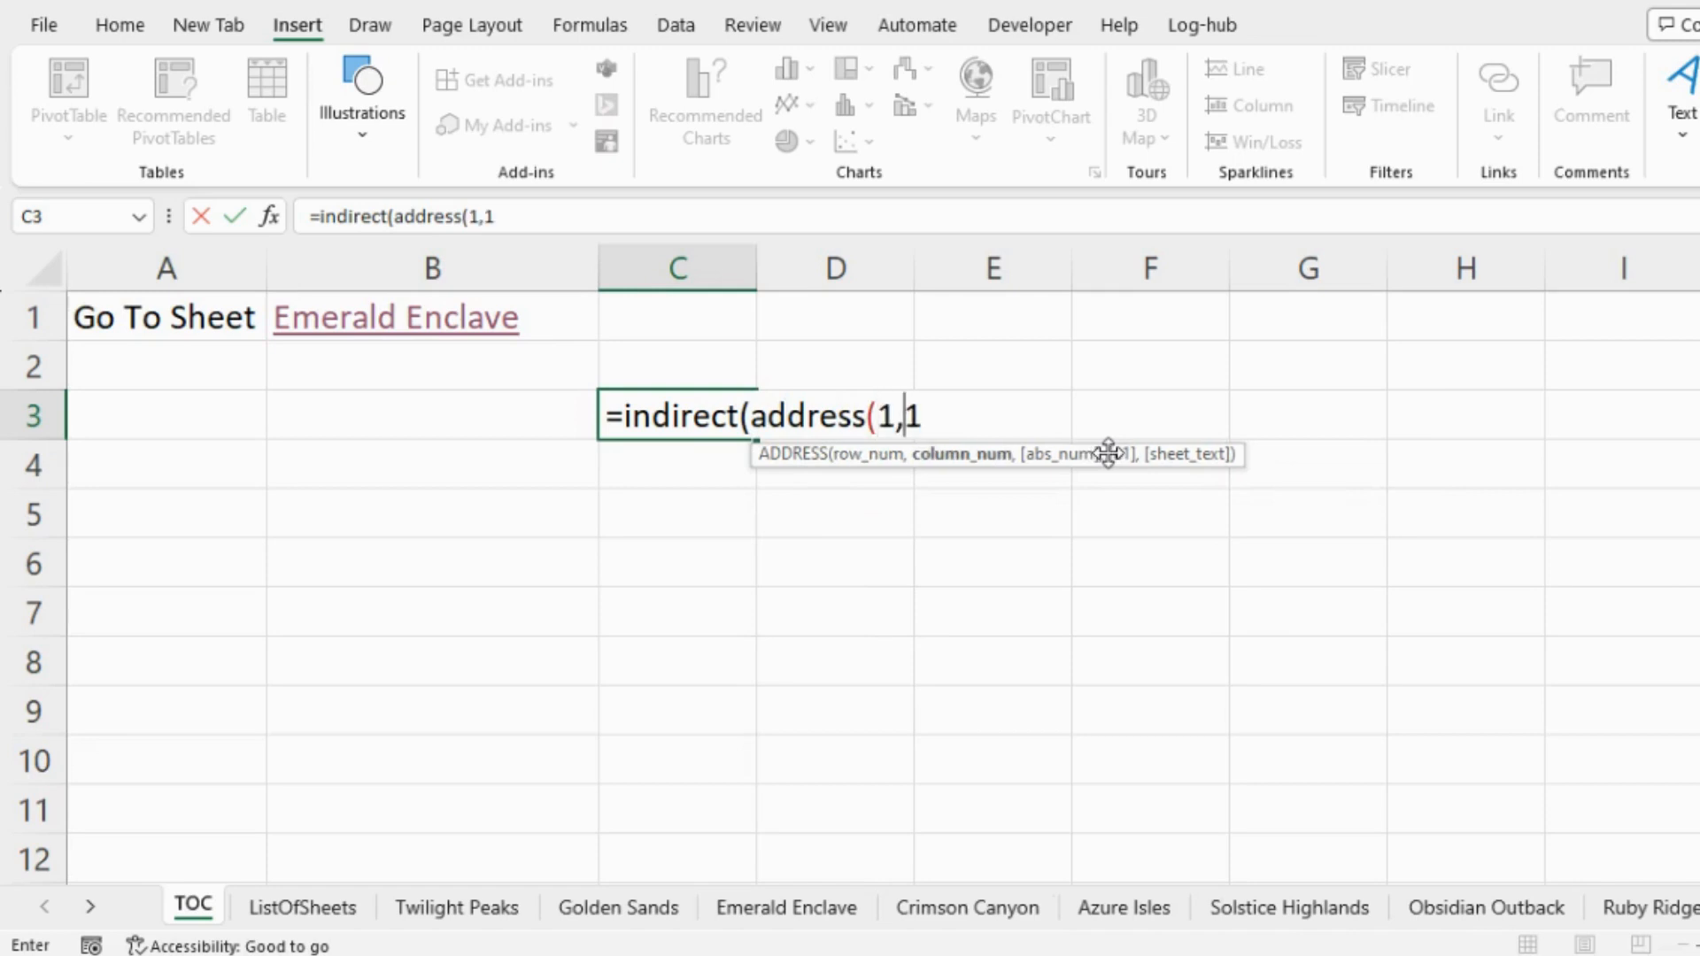
left_click(926, 423)
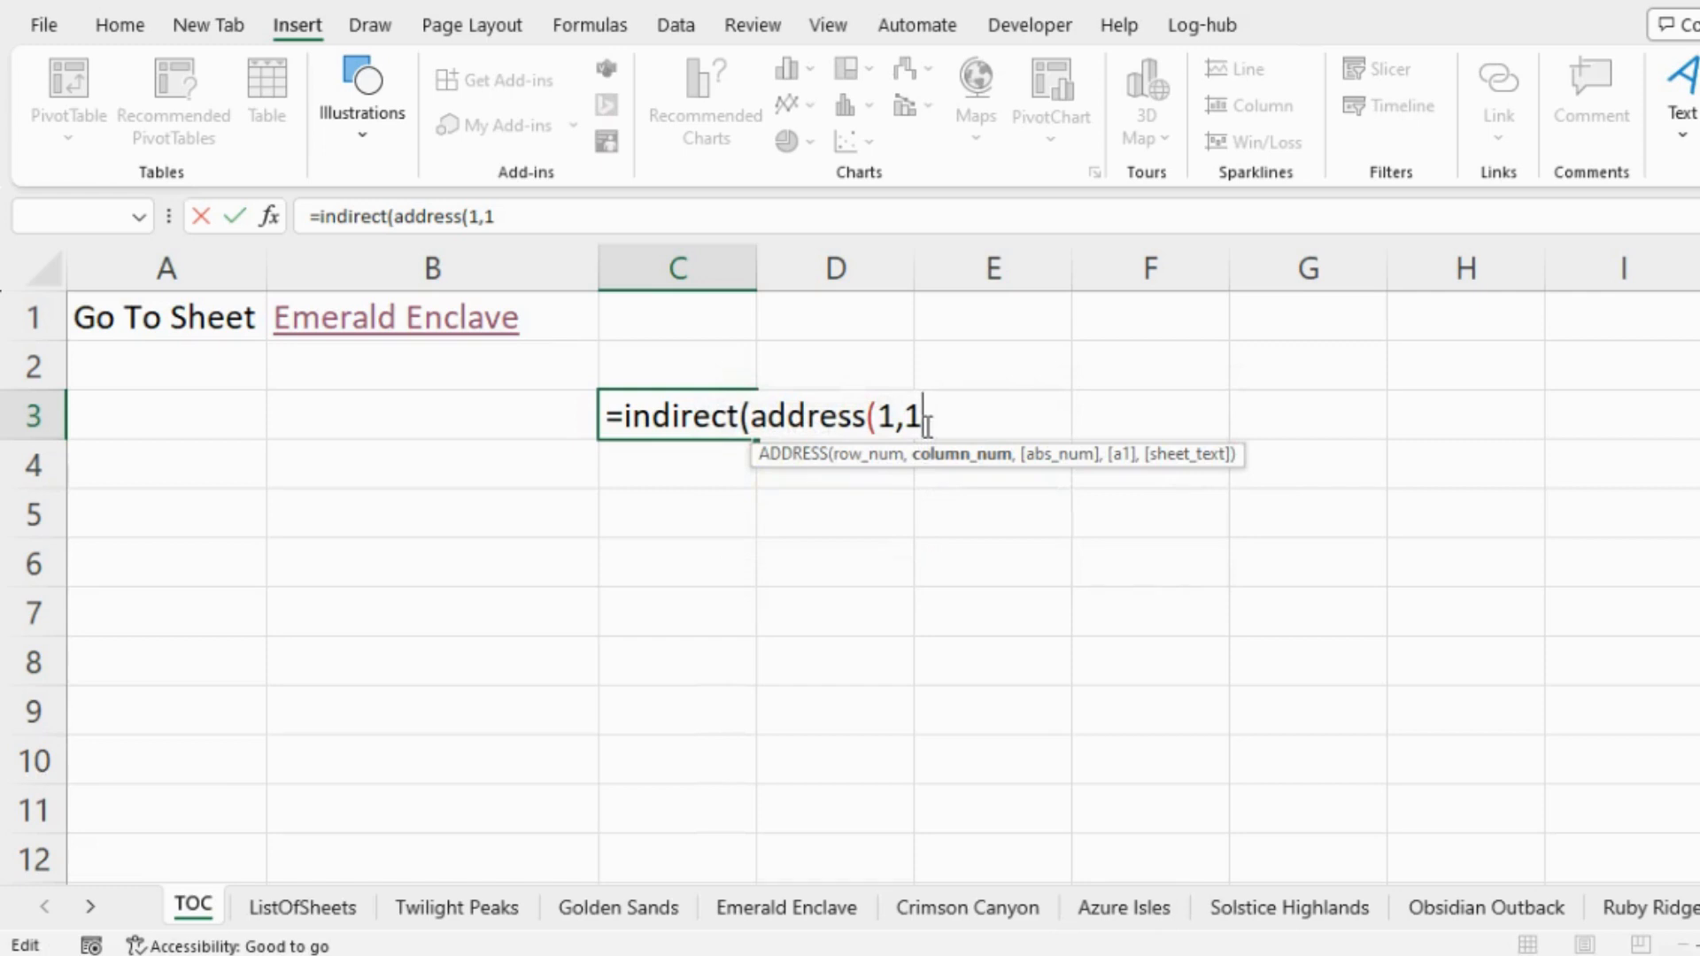
type(",,")
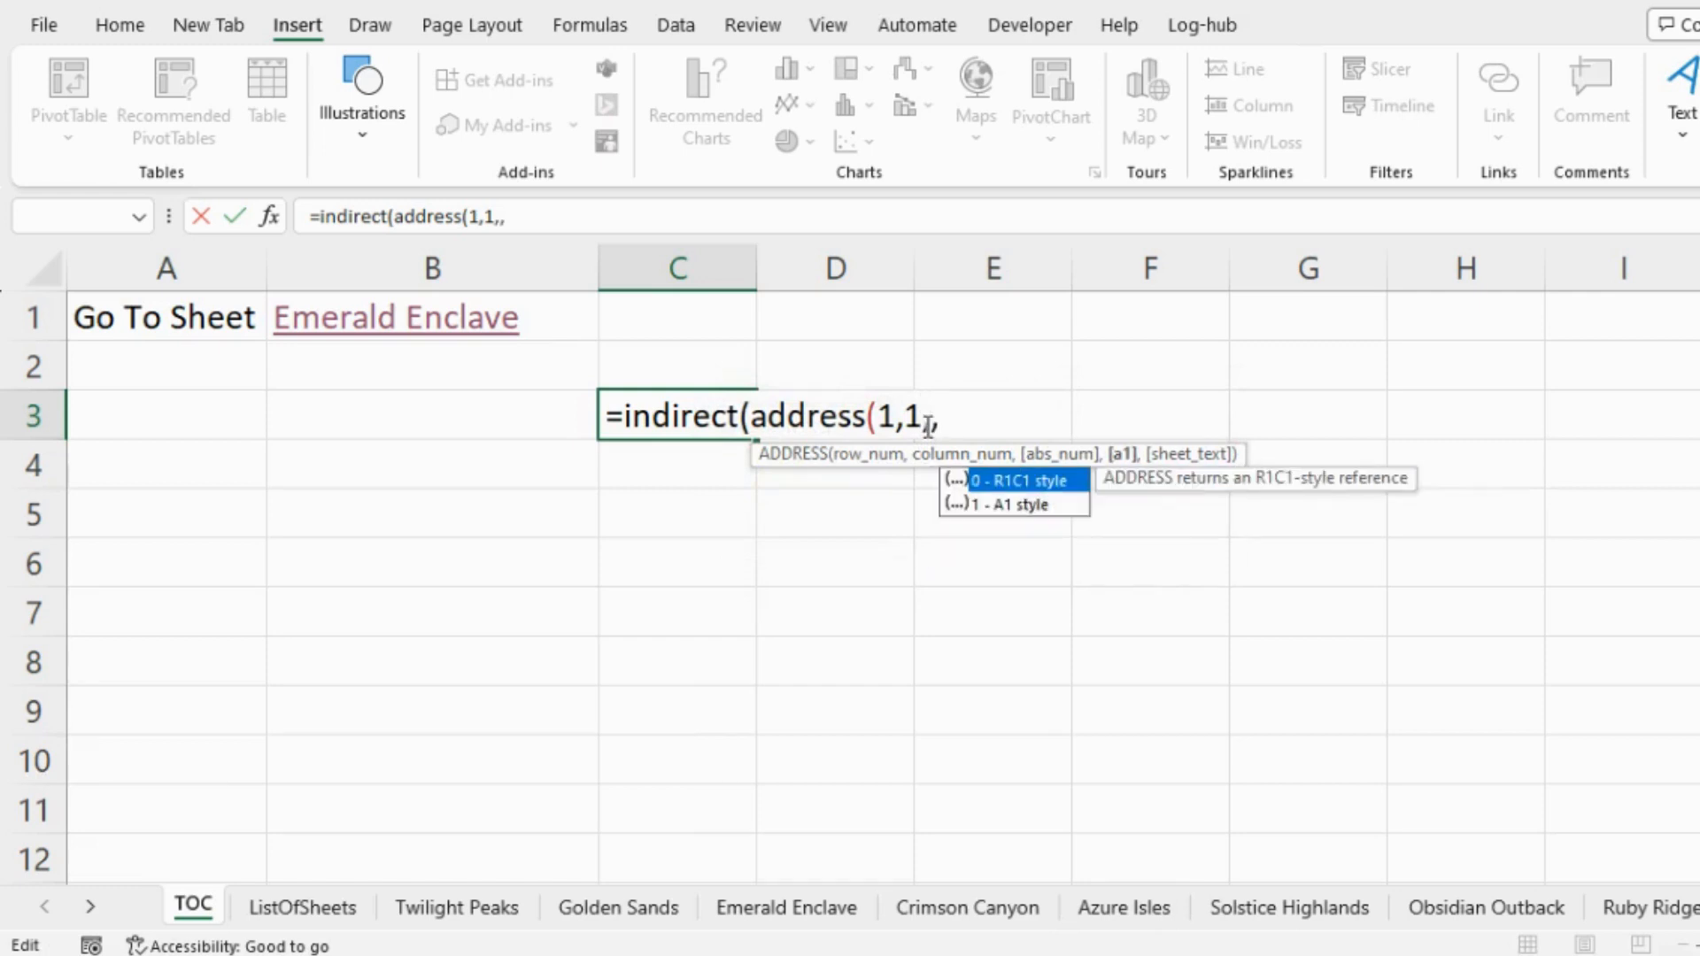
type(",")
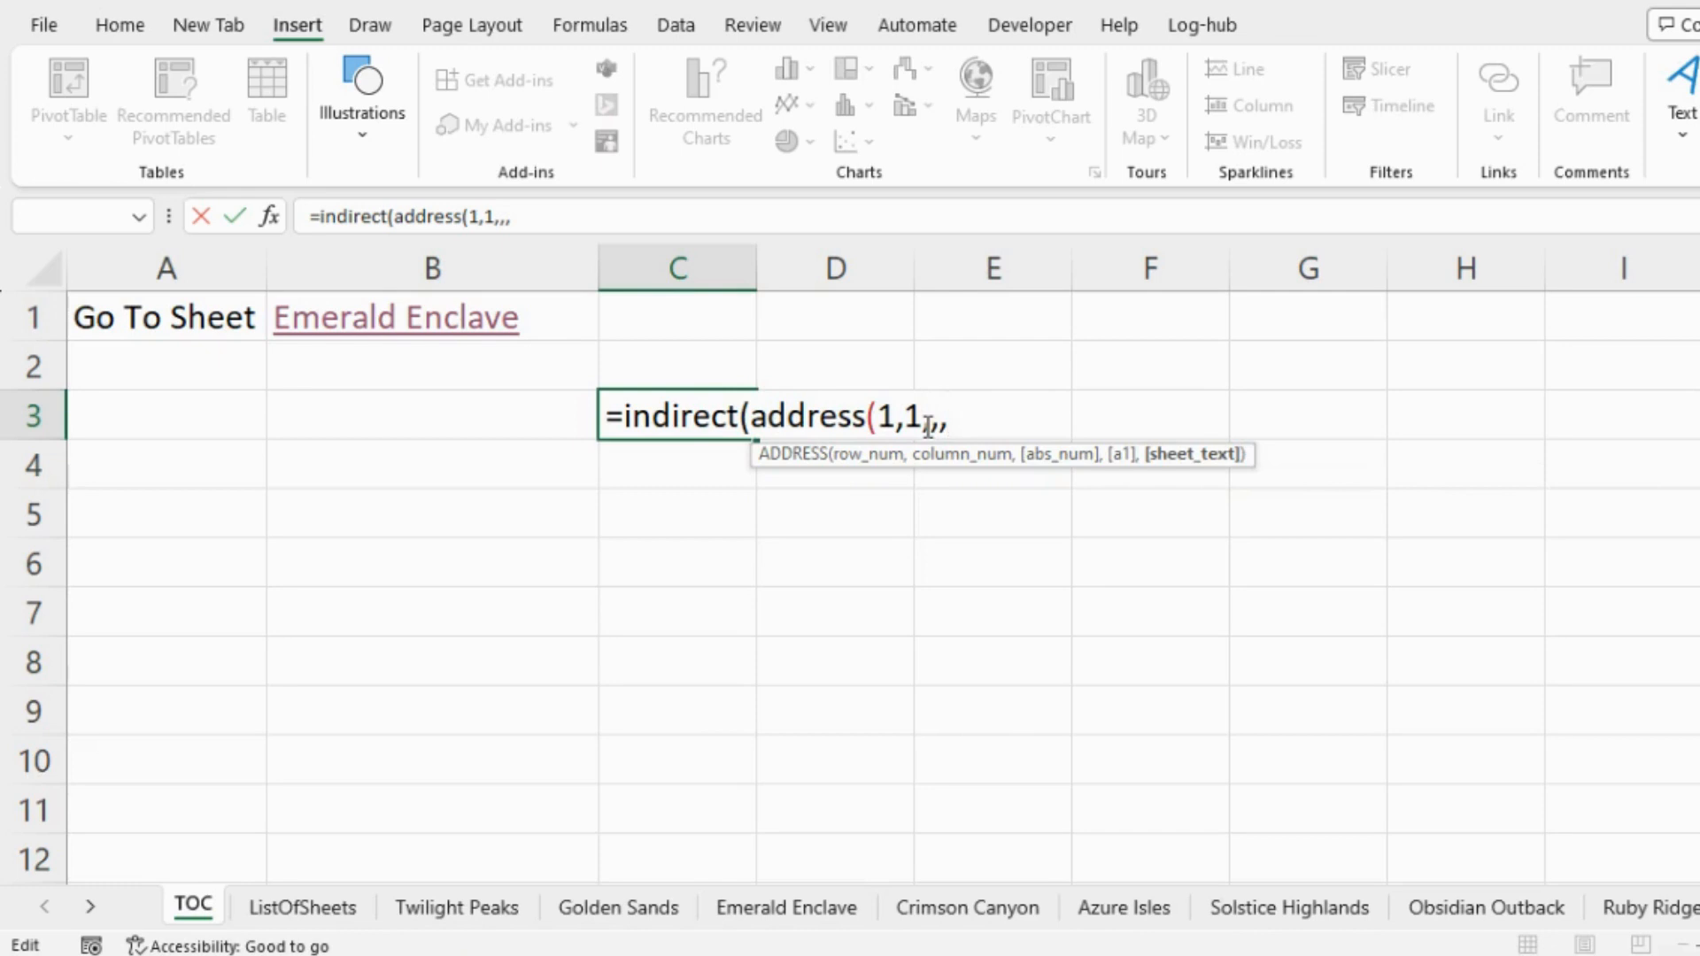
- Add INDIRECT("B1") as the sheet_text argument of ADDRESS and close all the parentheses of the formula
type("indirec")
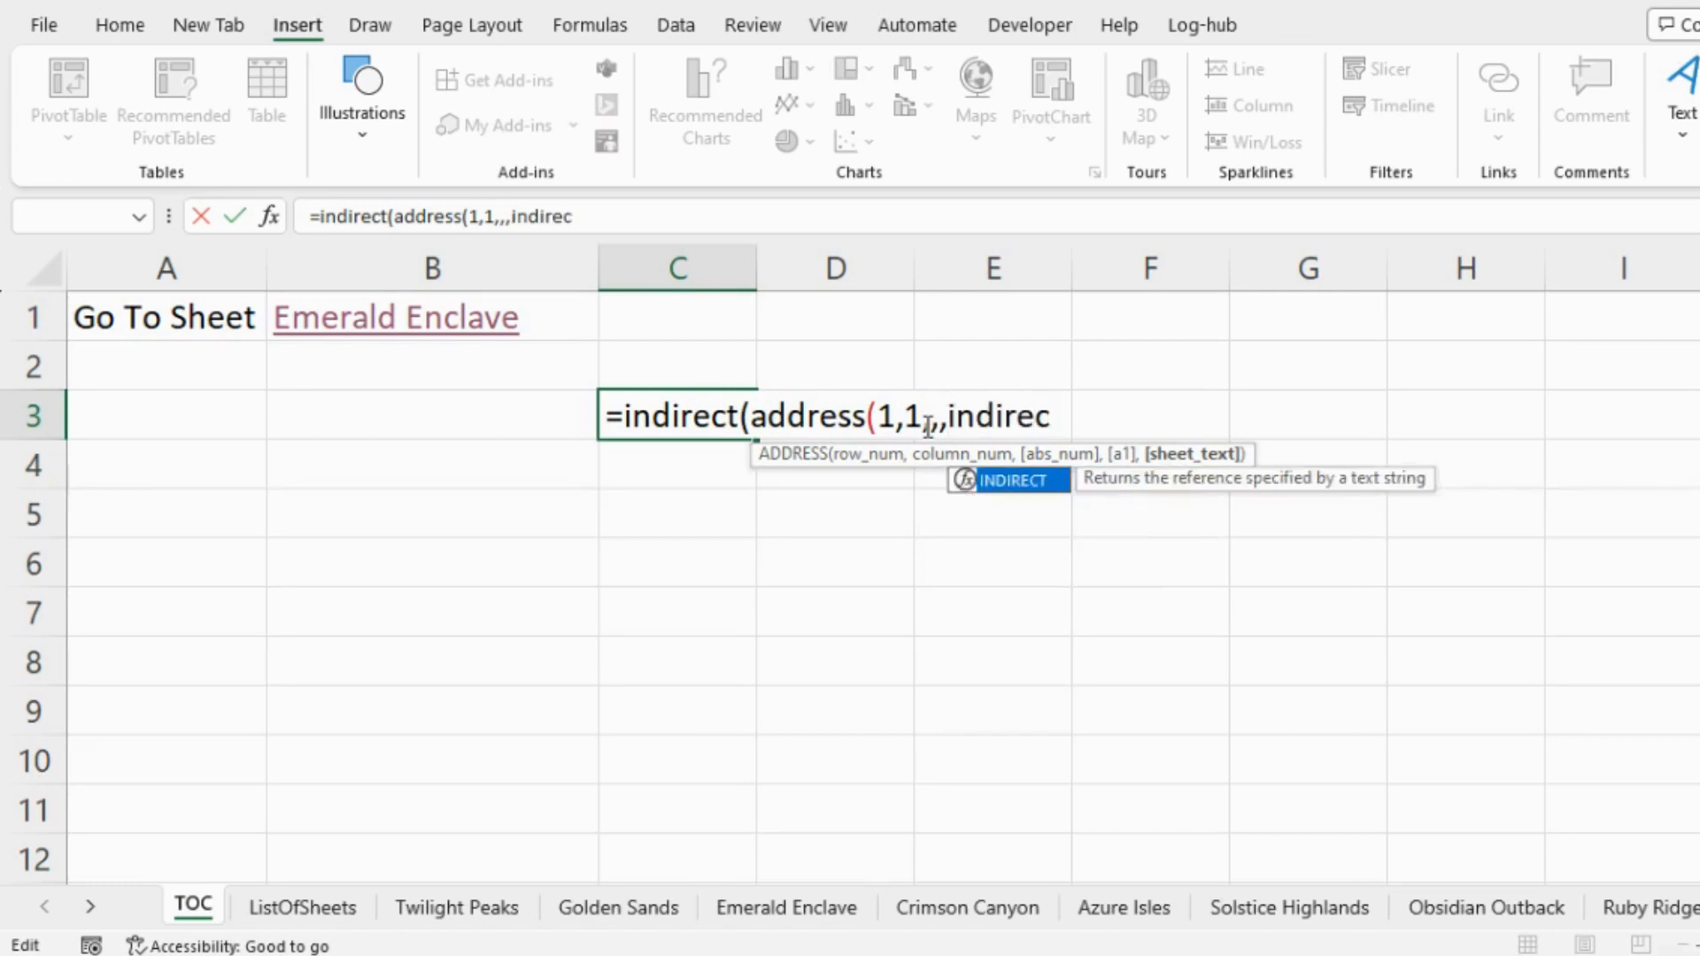
type("t(")
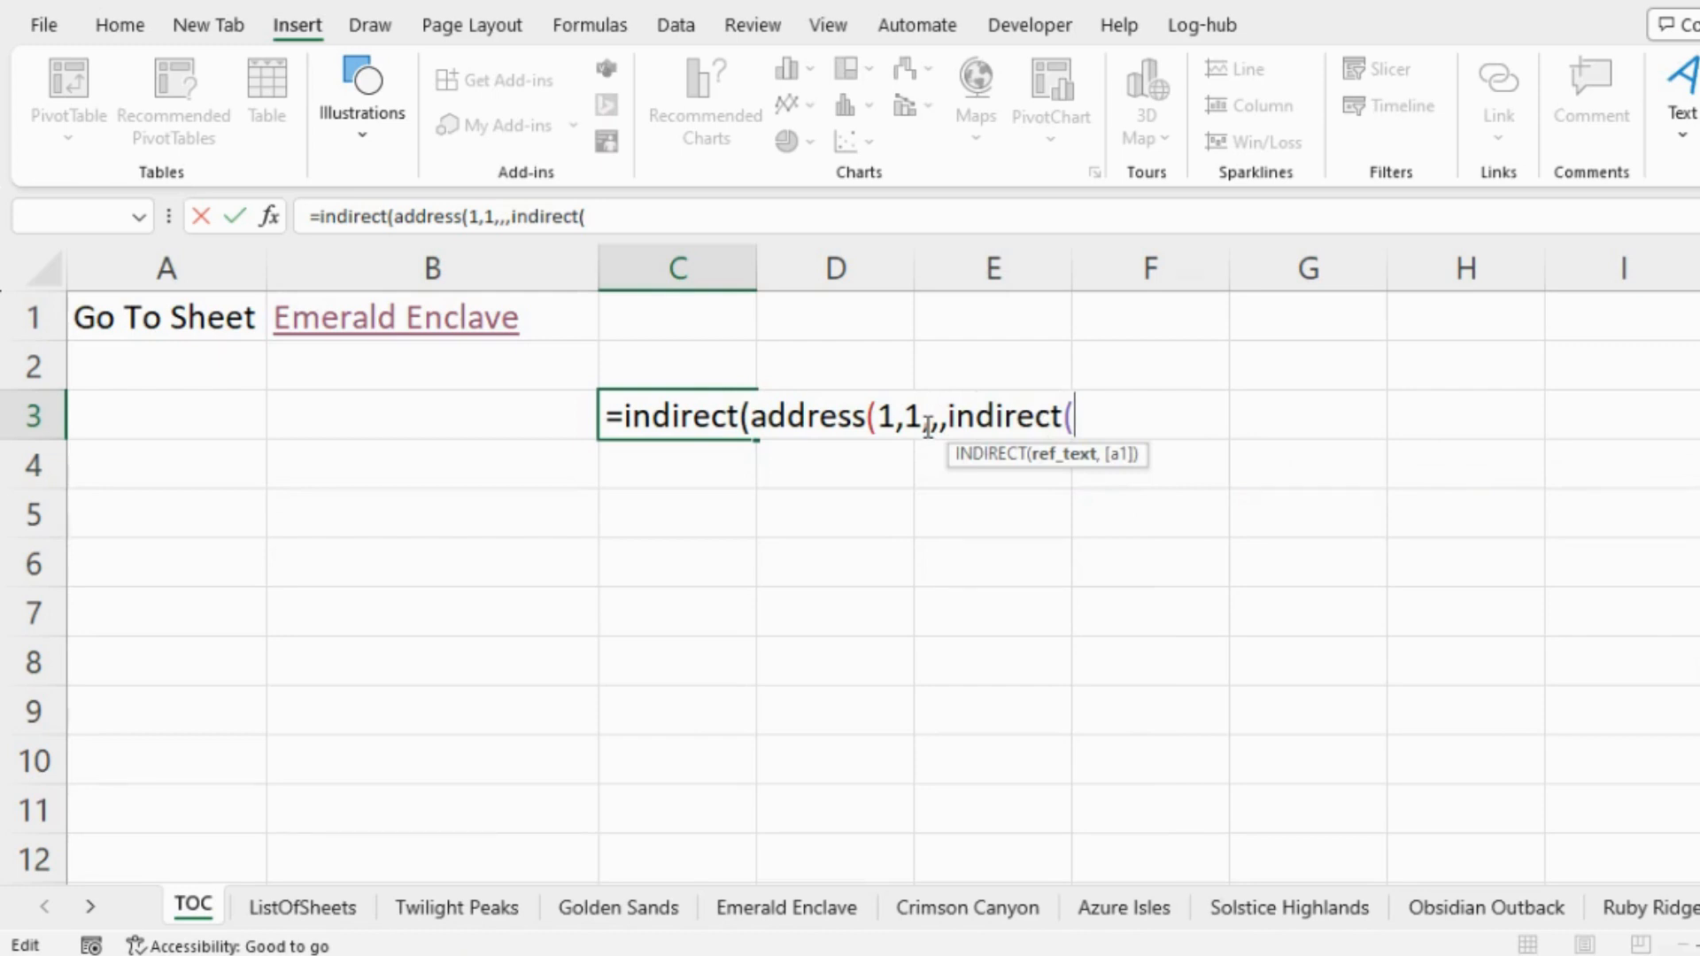
type("\"B!")
key("BackSpace")
type("1")
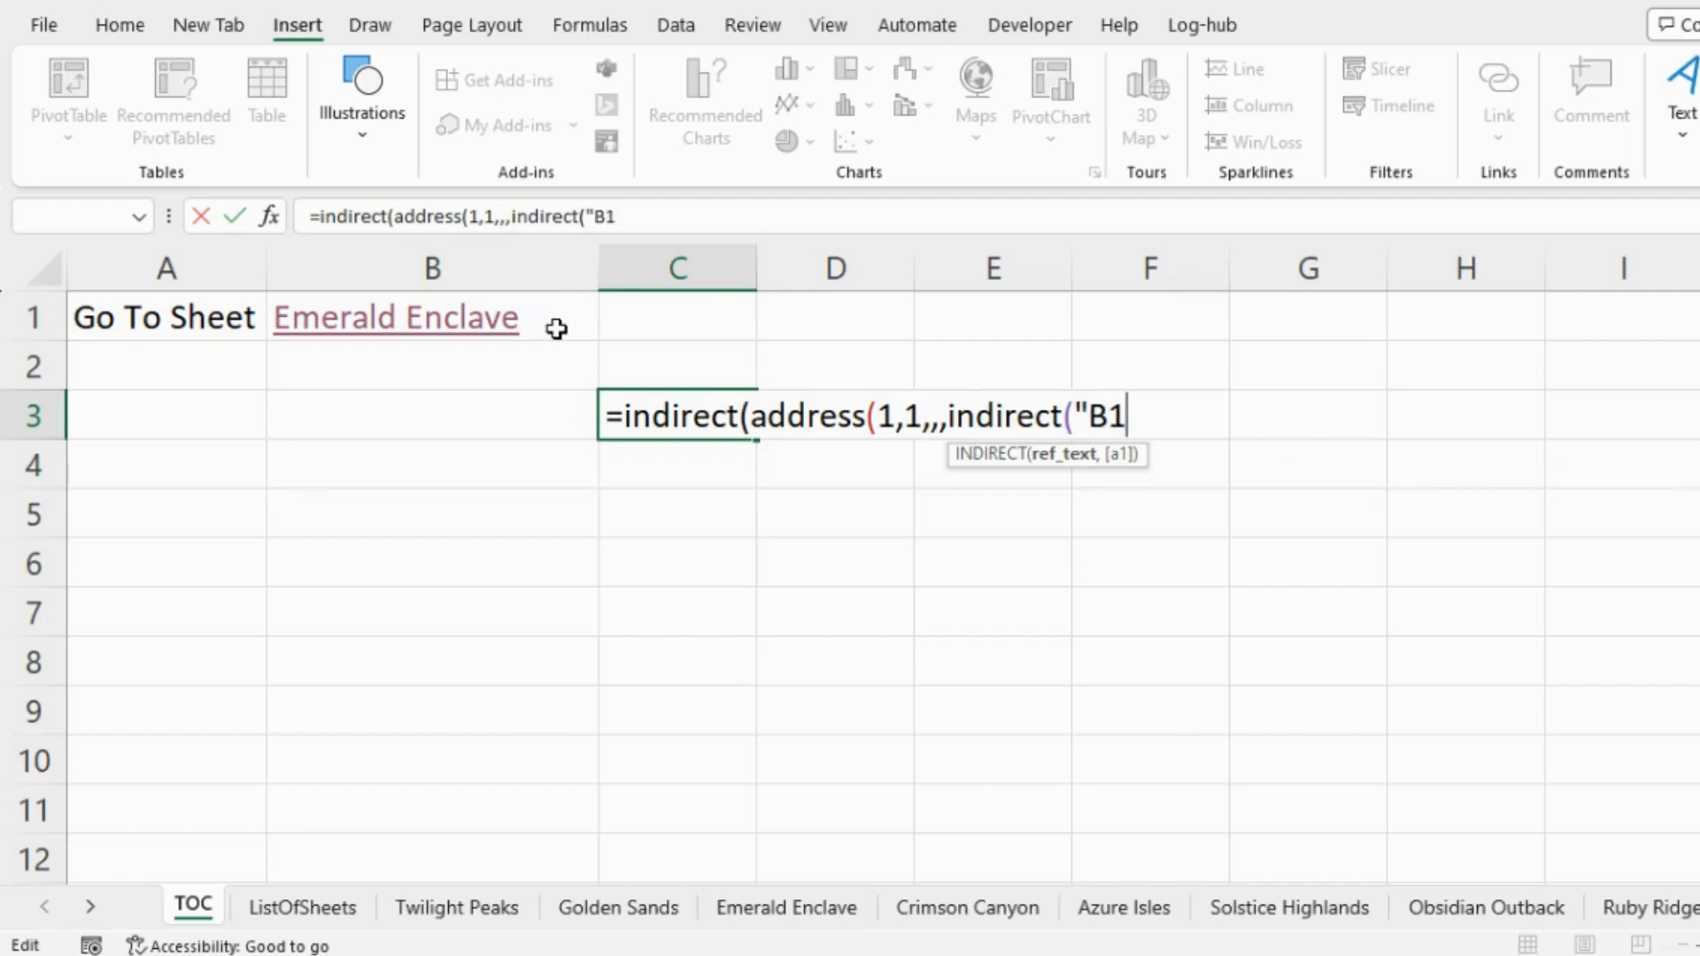
type("\")))")
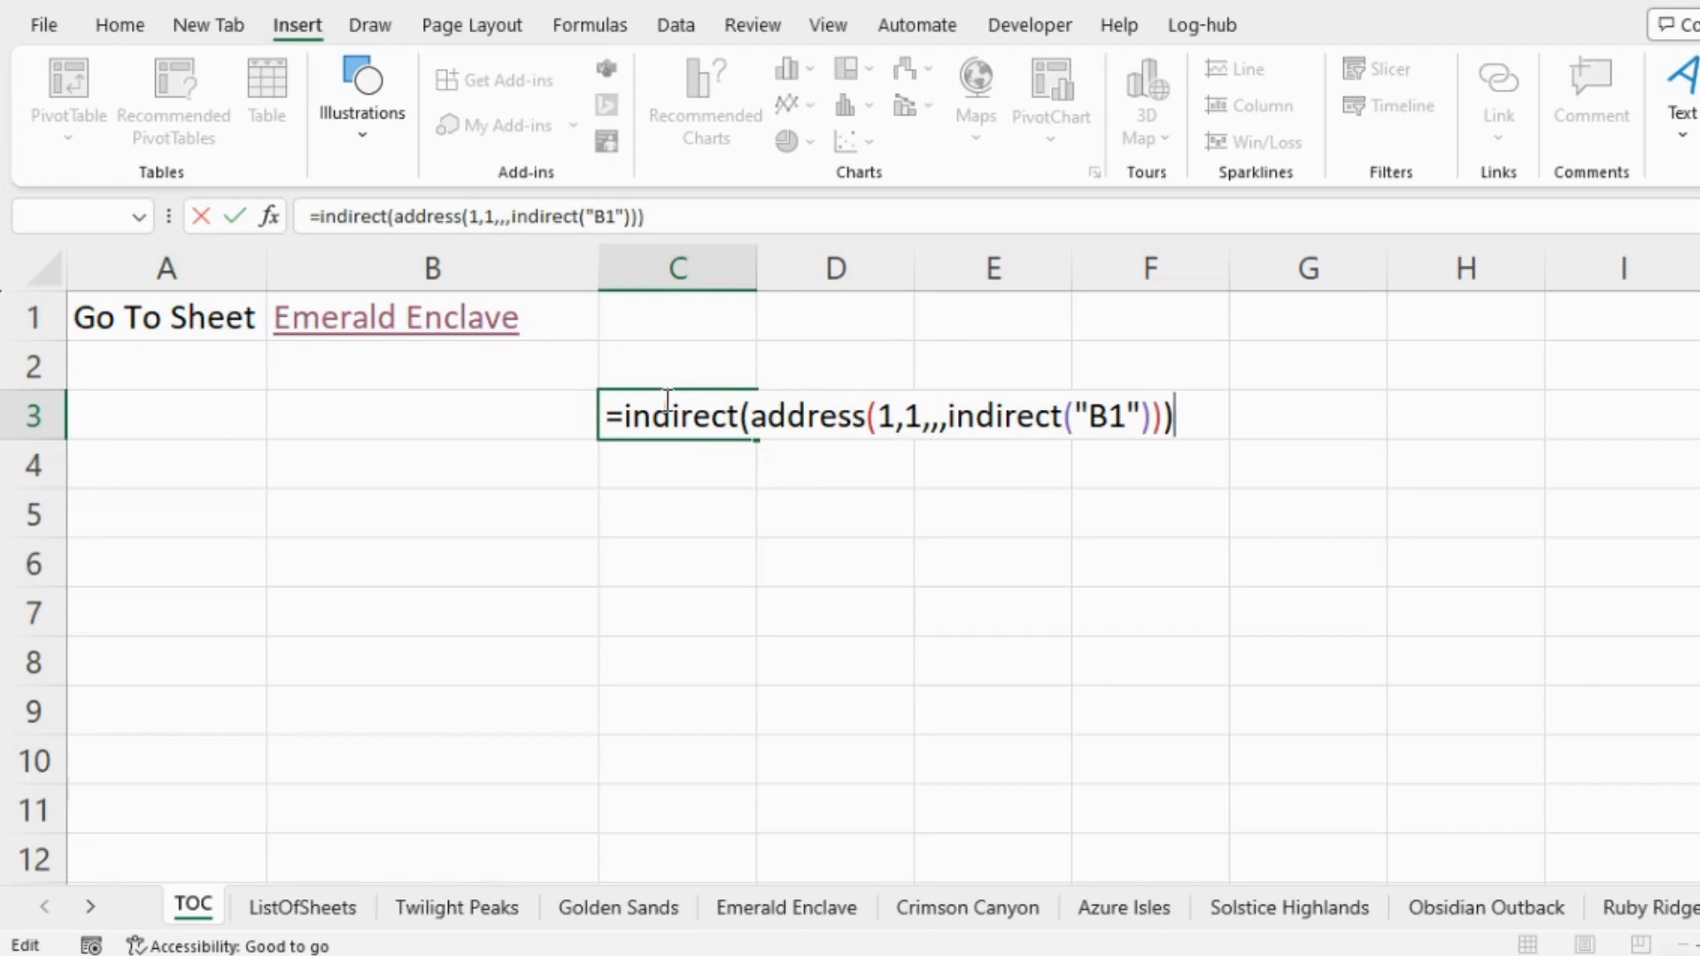
- Store the formula in cell C3 as plain text by putting an apostrophe in front of it
left_click(603, 409)
type("'")
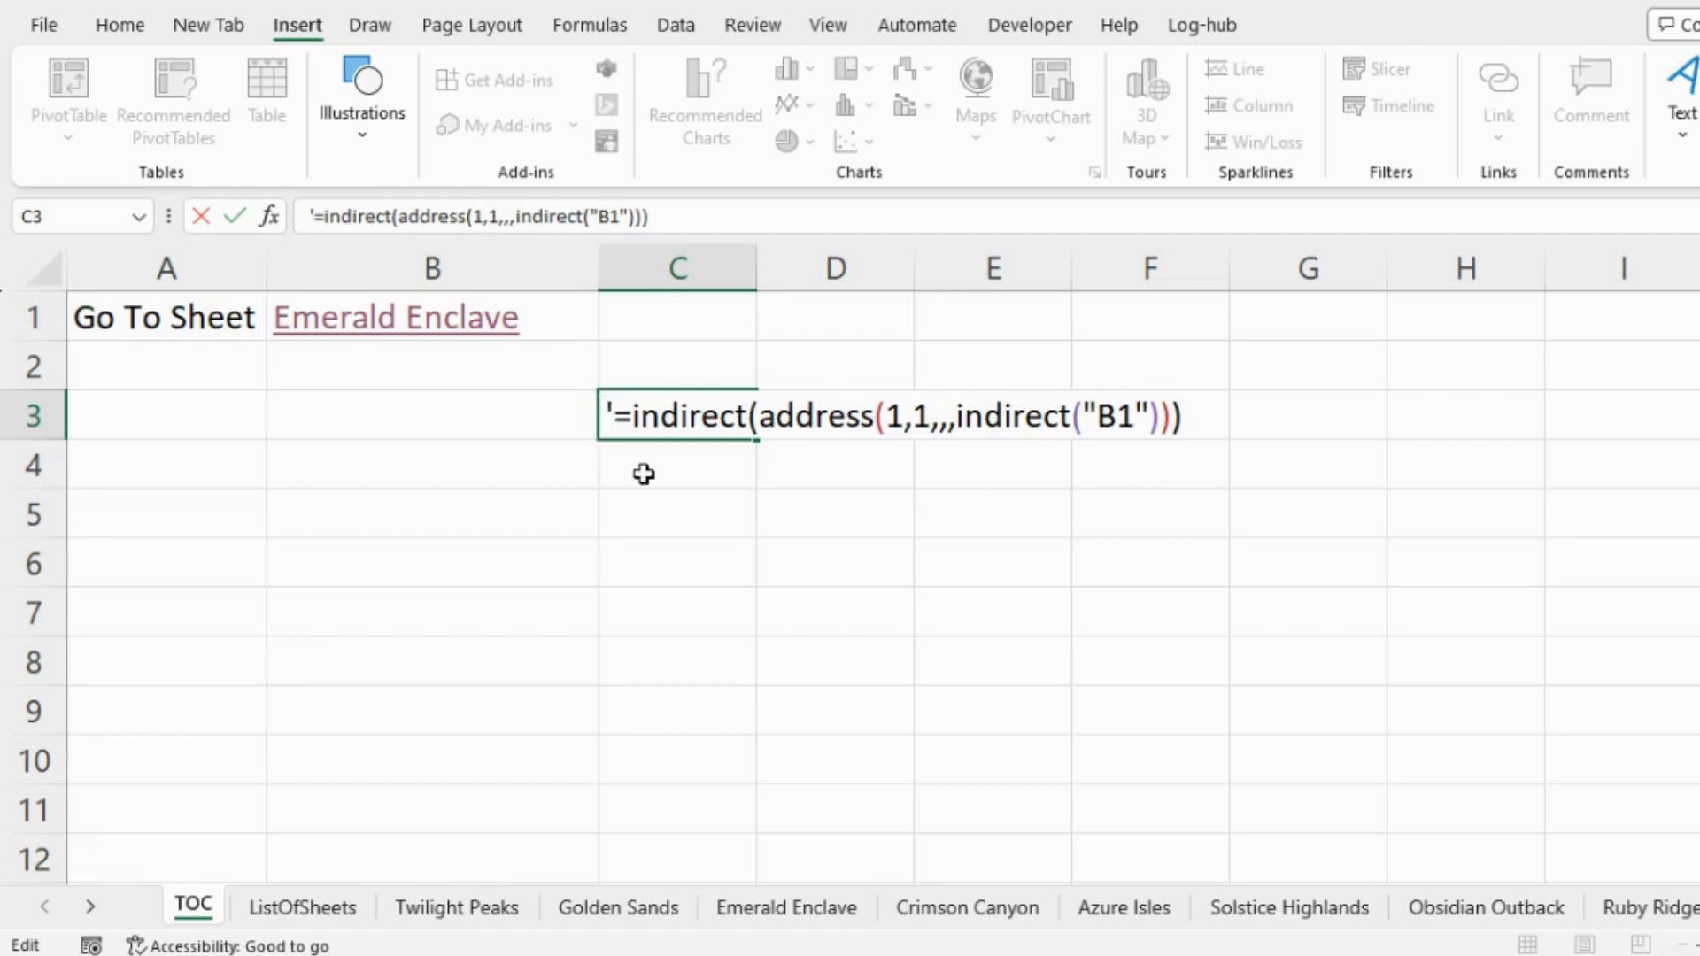
key("Return")
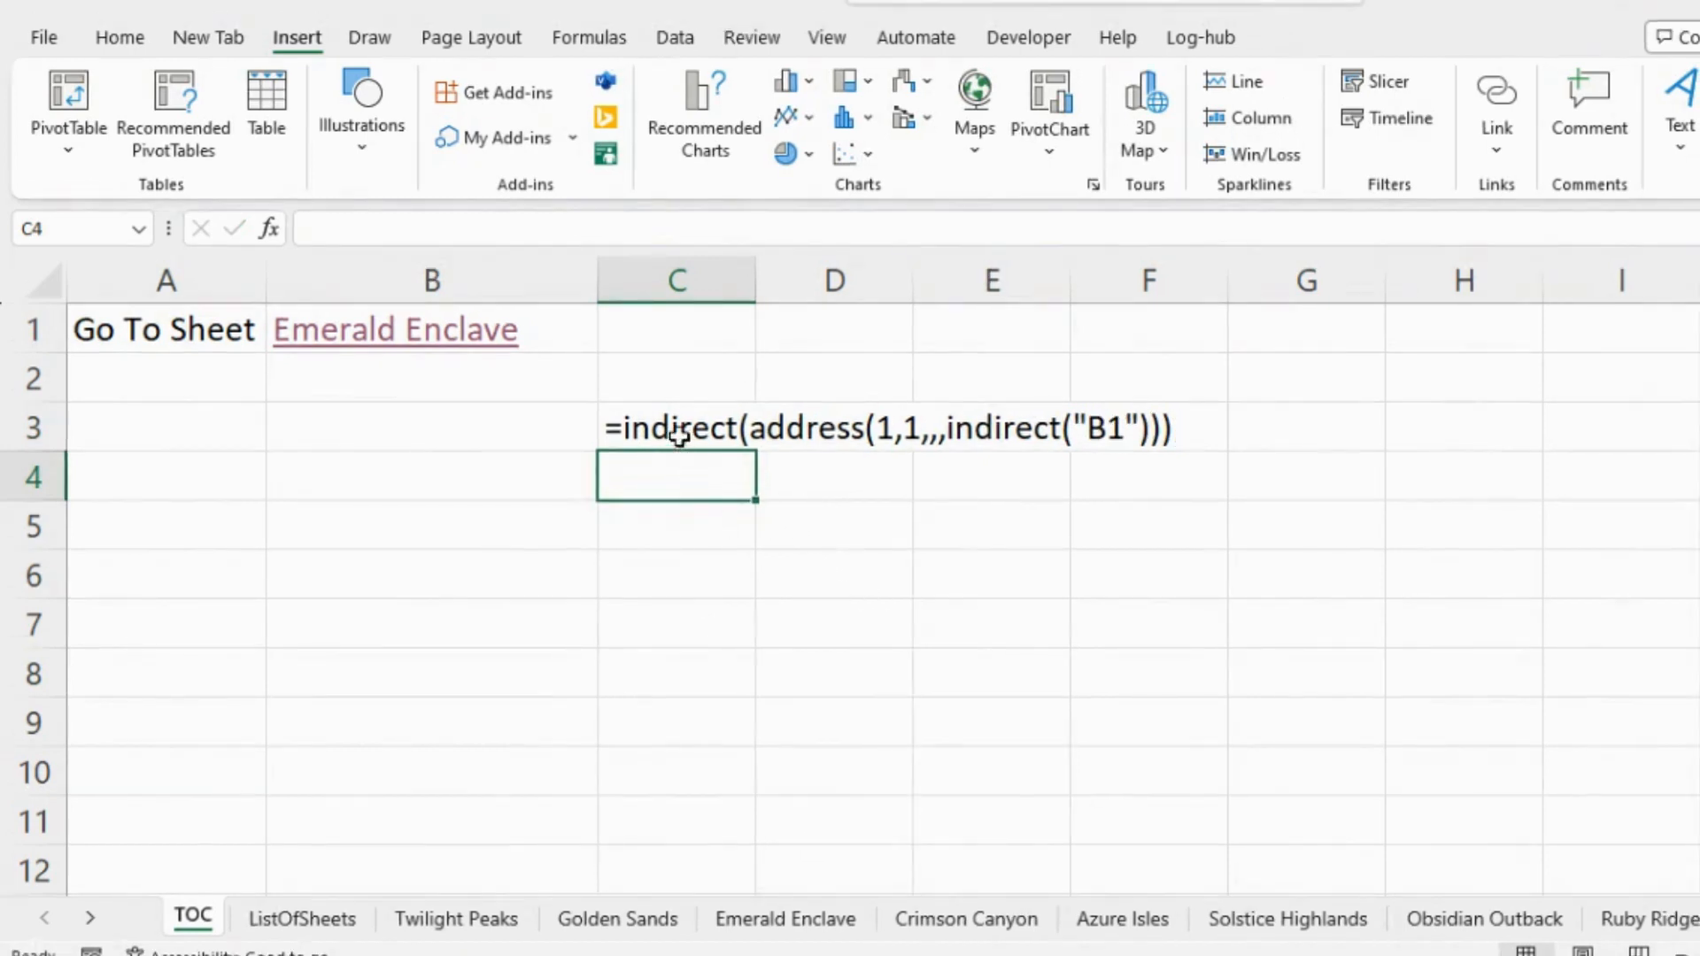
- Copy the full formula text of cell C3 and leave the cell's content as it is
left_click_drag(655, 430, 1114, 440)
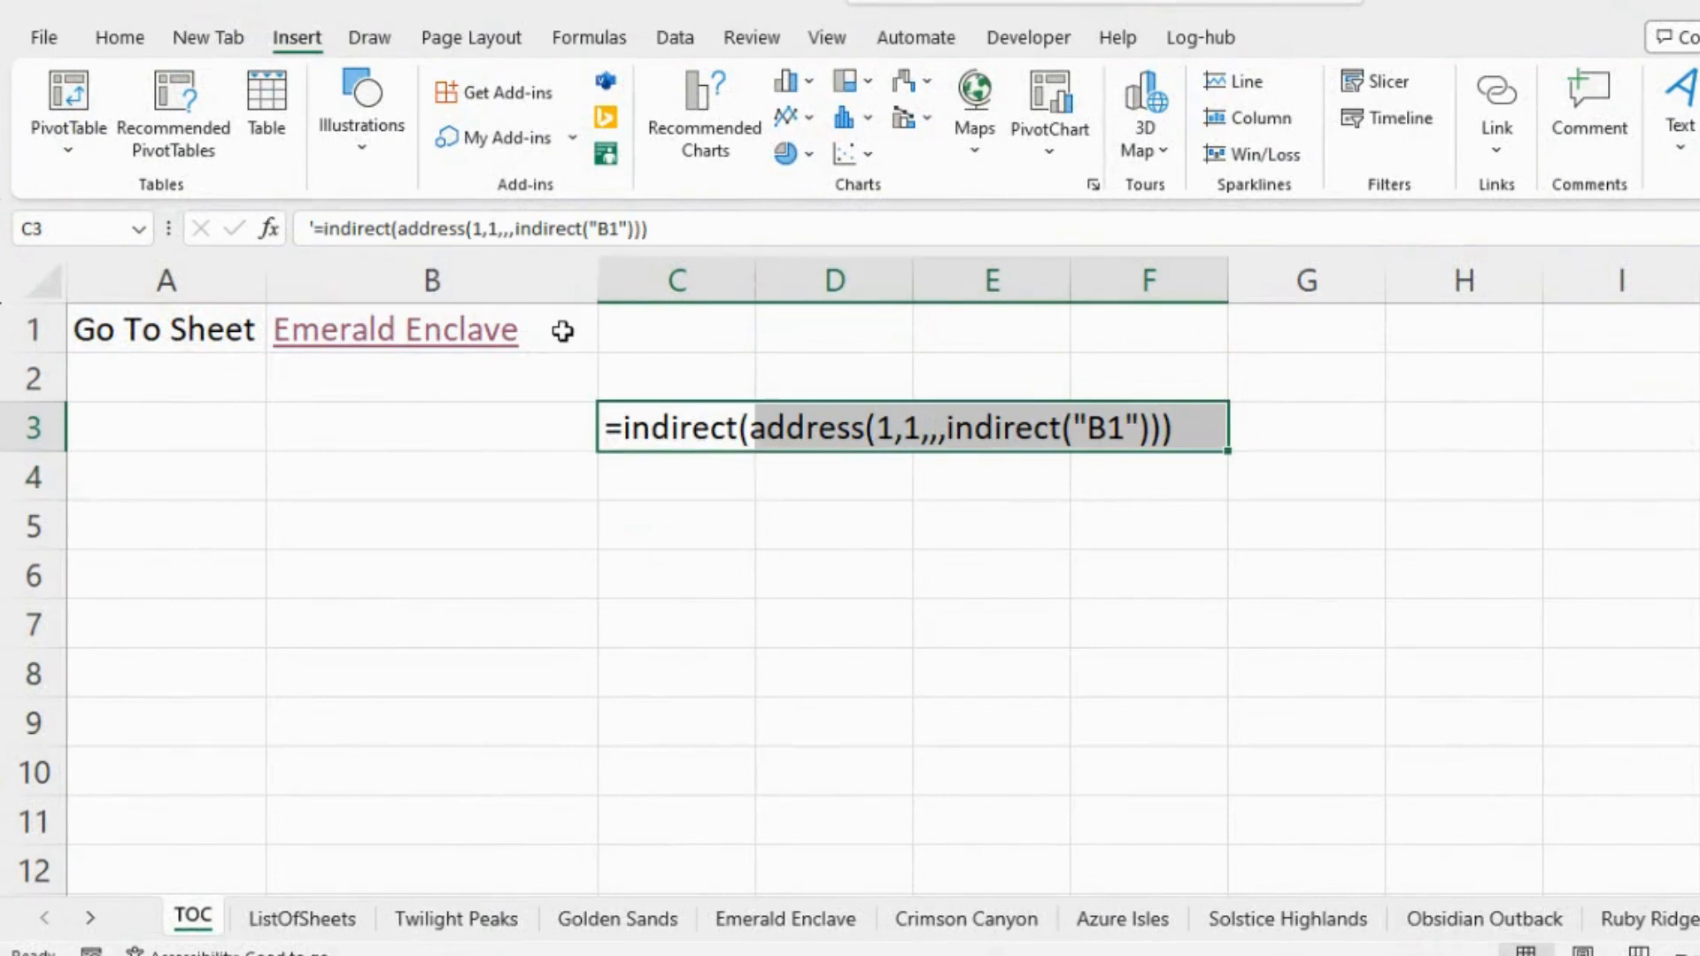
left_click(672, 536)
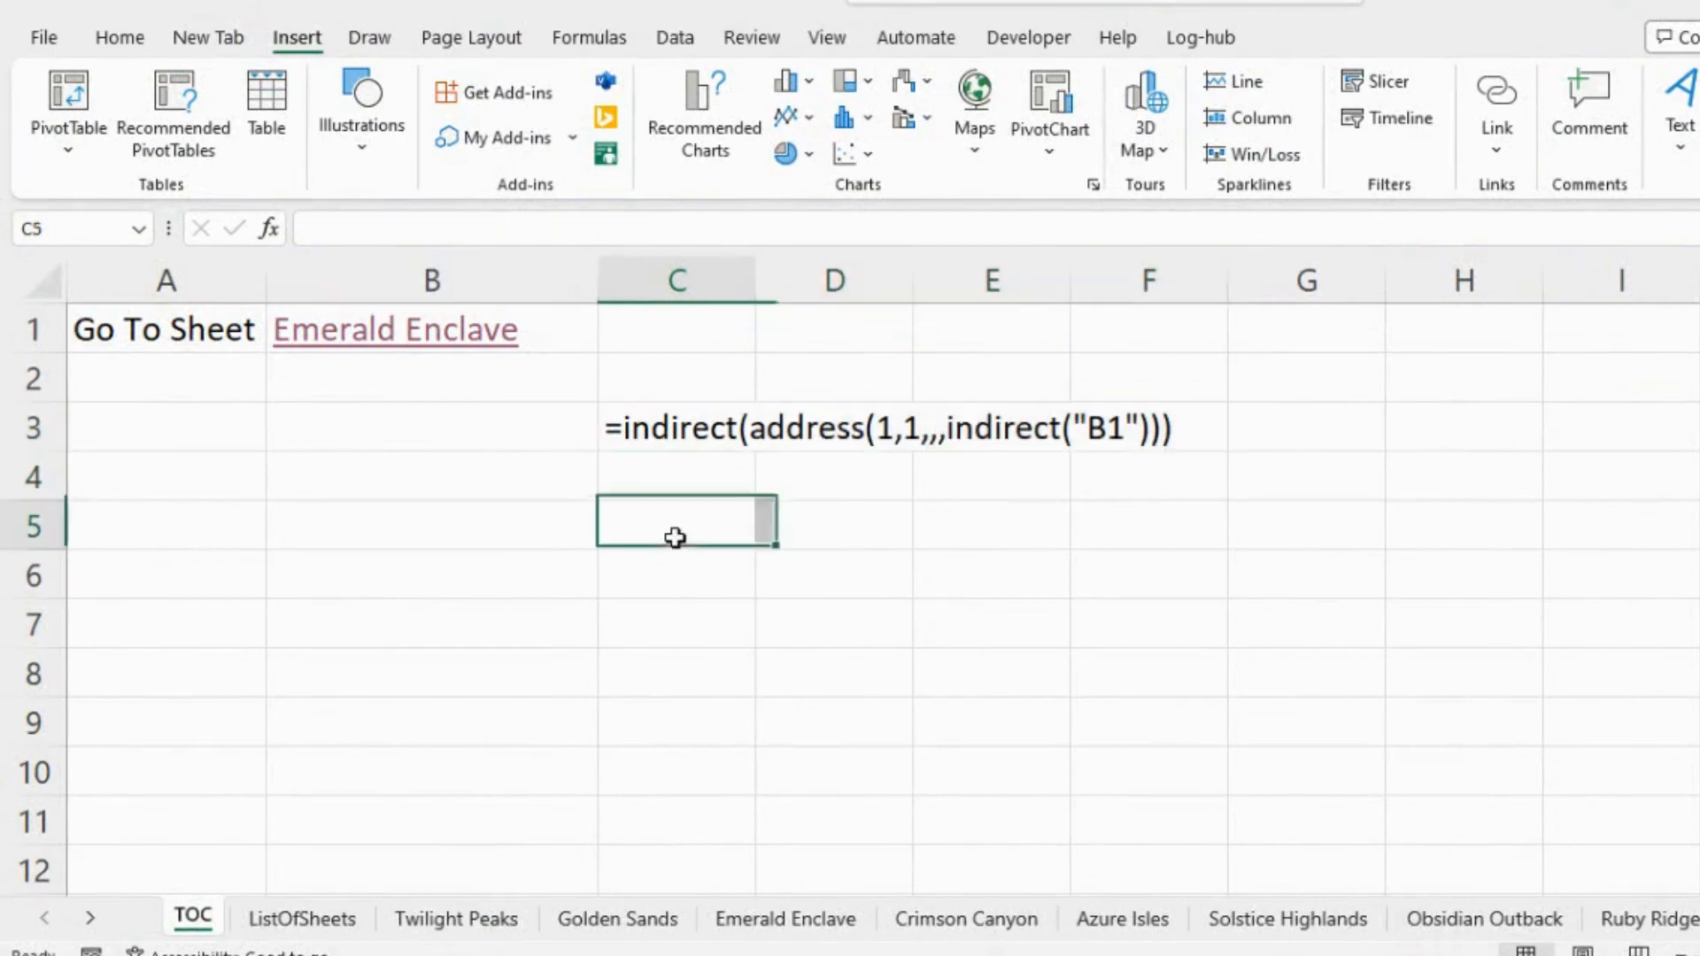
left_click(673, 423)
left_click_drag(667, 229, 291, 216)
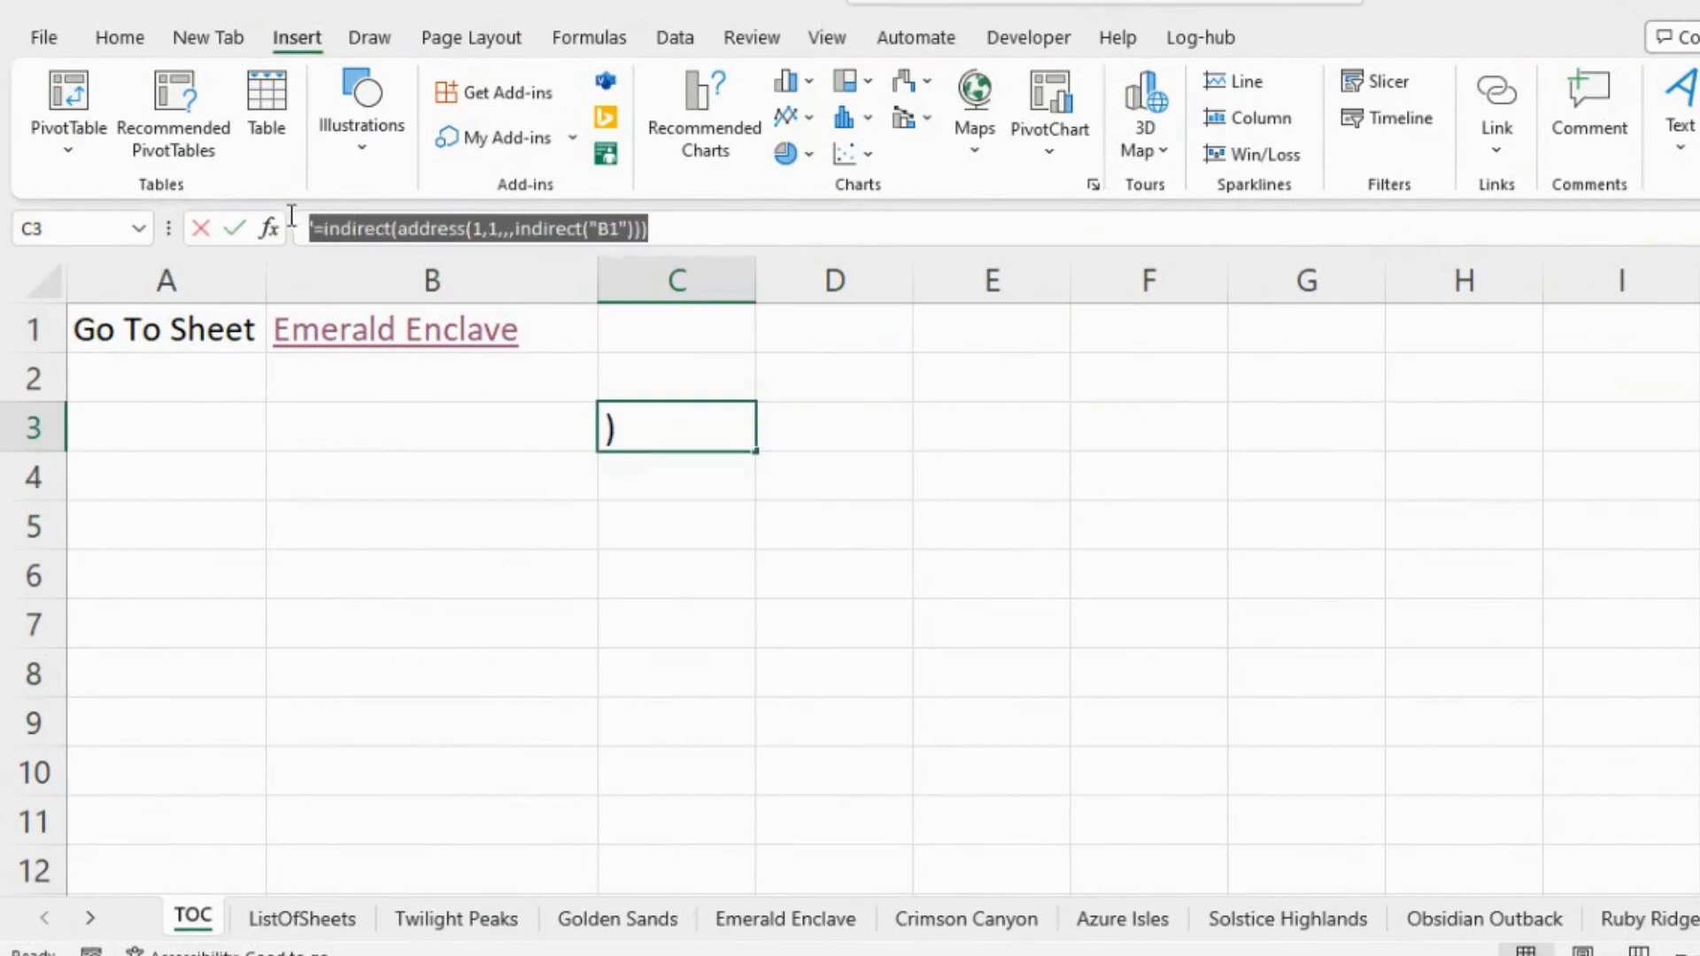
key("ctrl+c")
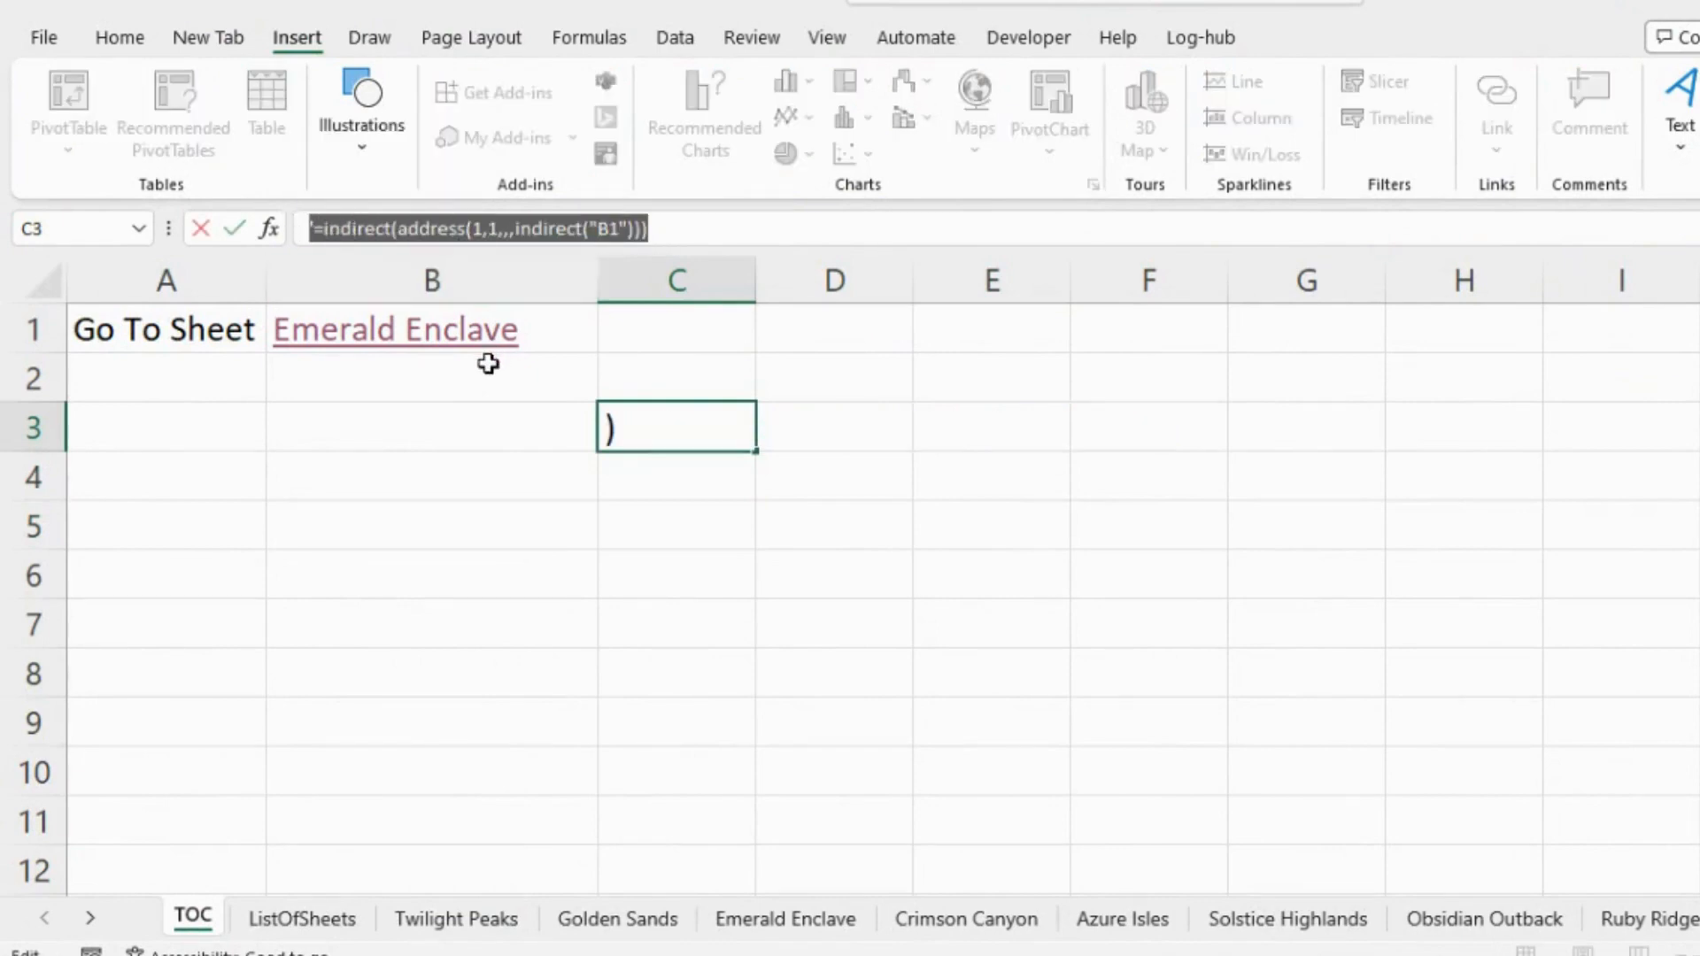
key("Escape")
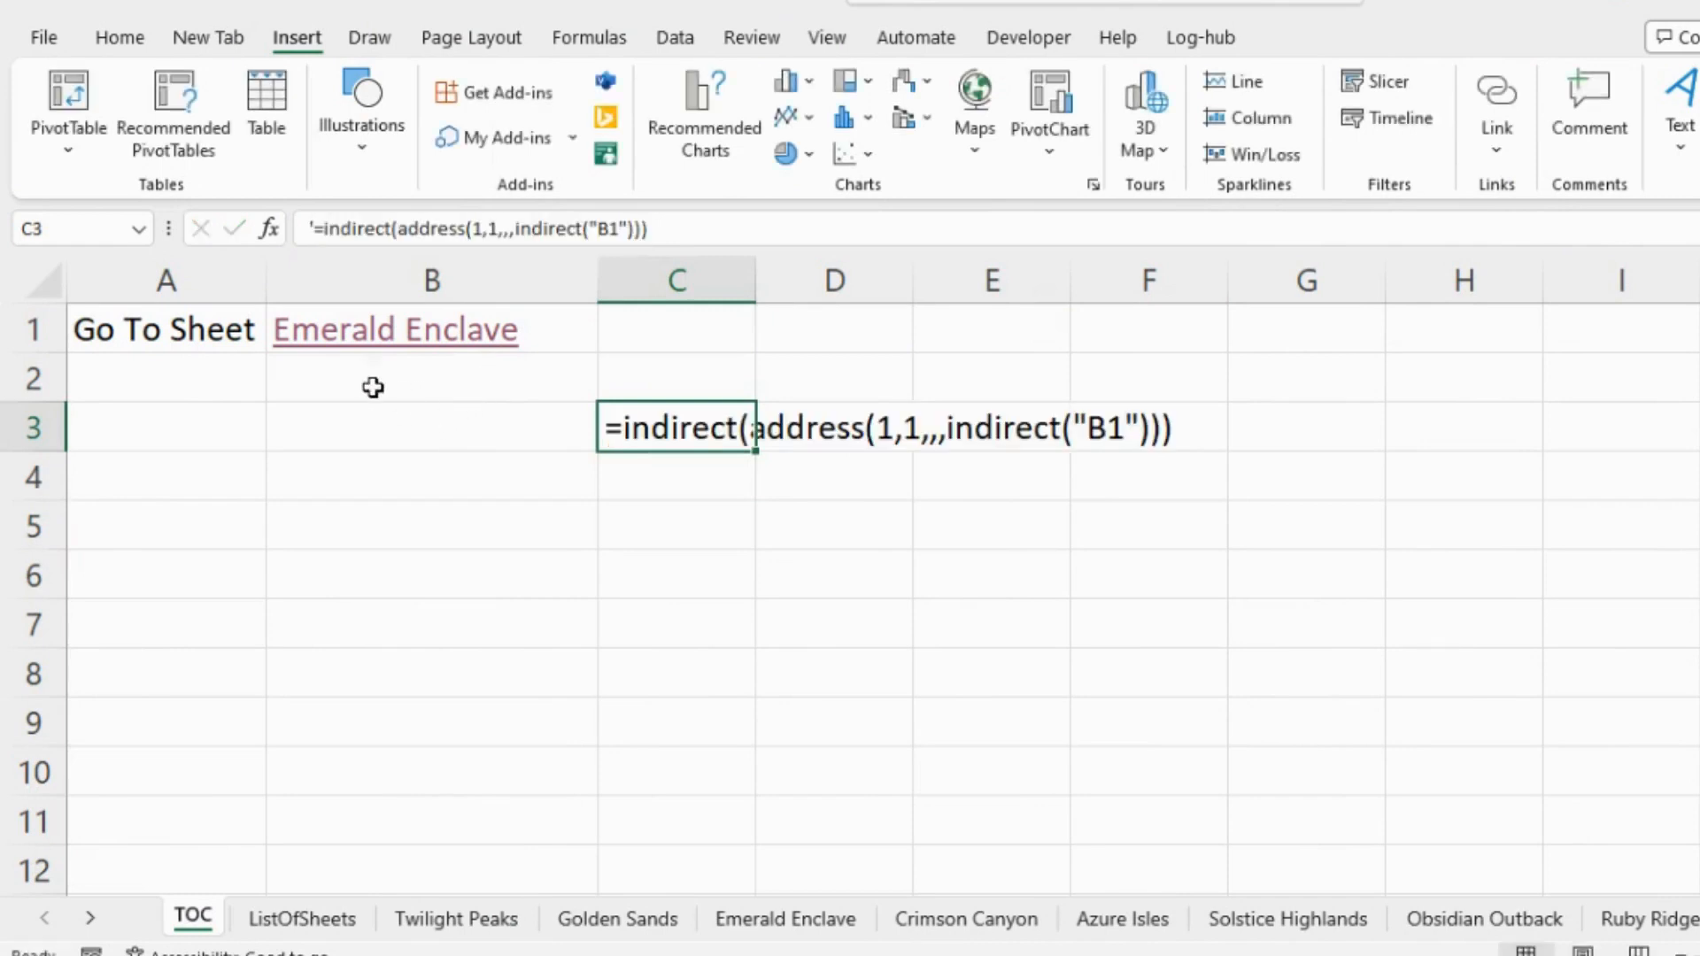
- Replace the existing defined name's reference with the copied formula minus its apostrophe, =indirect(address(1,1,,,indirect("B1"))), and save it
left_click(607, 55)
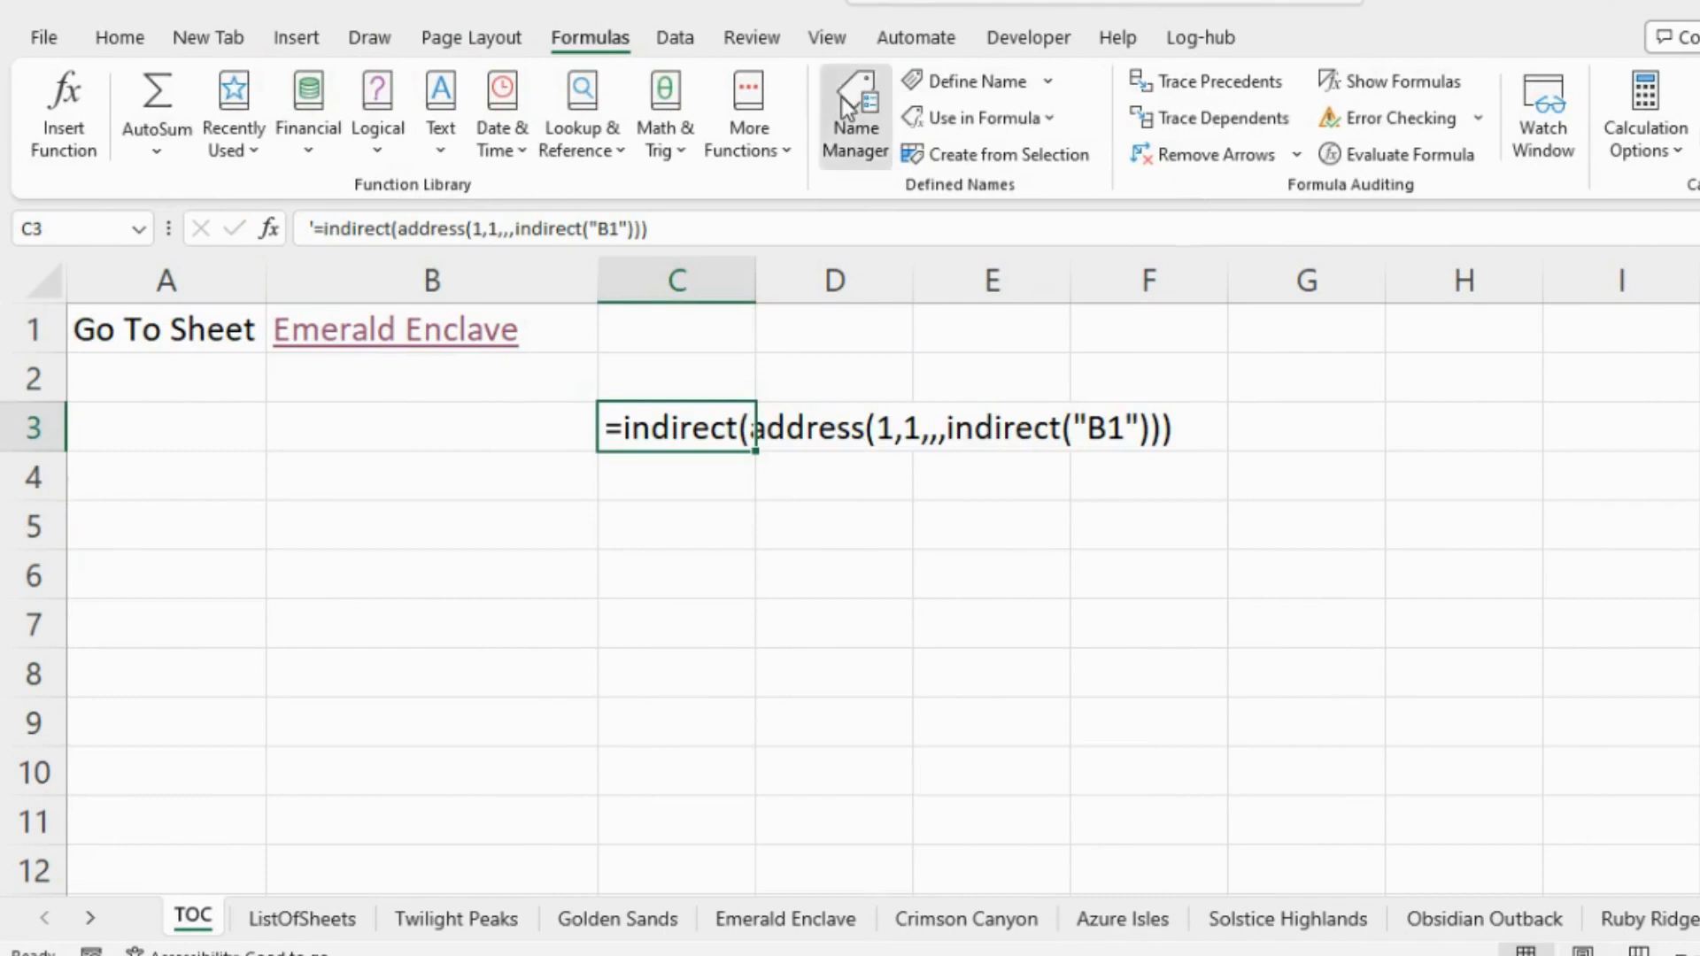
left_click(855, 106)
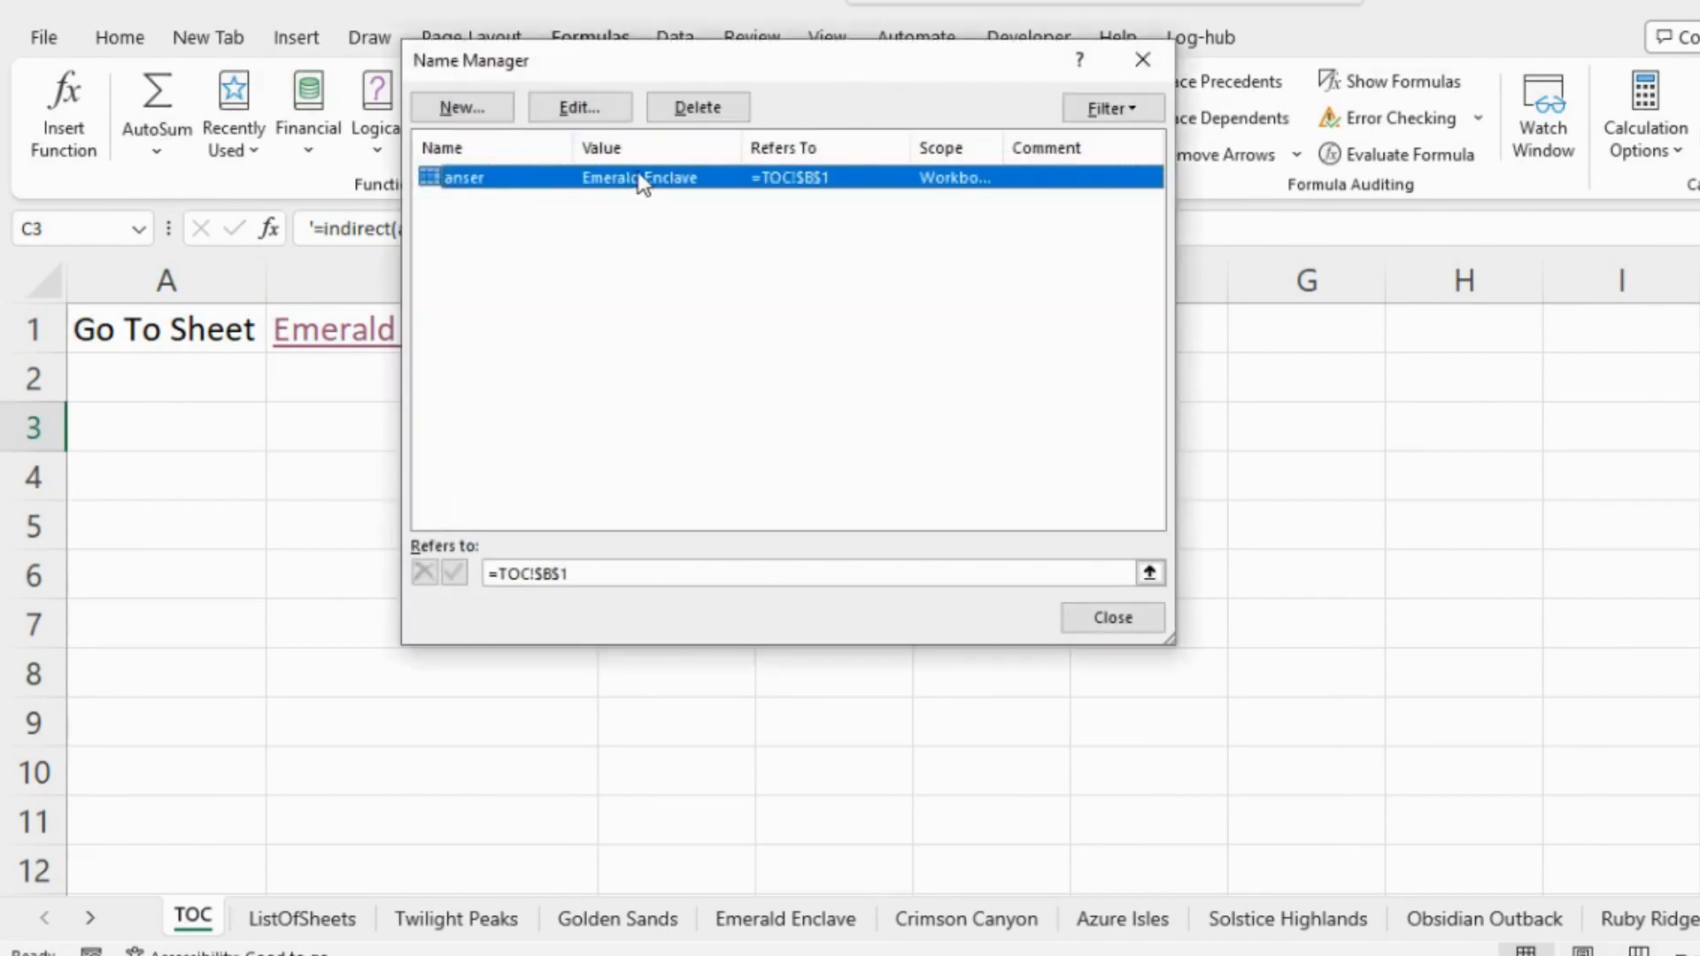
left_click(626, 574)
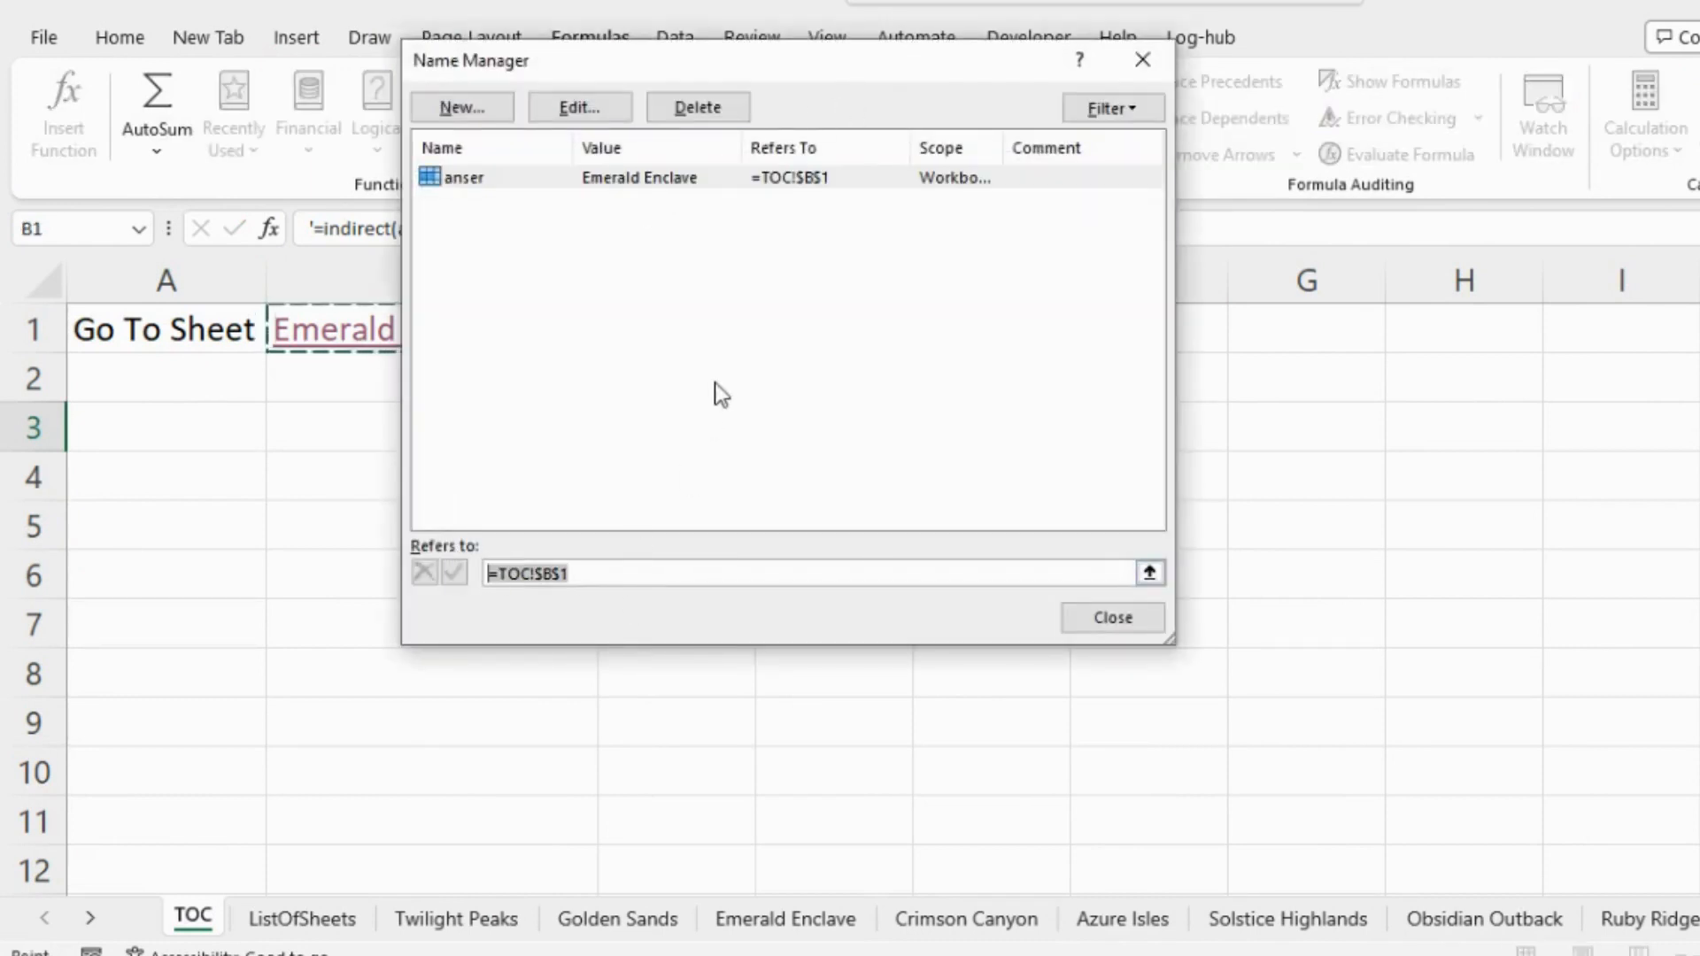
key("BackSpace")
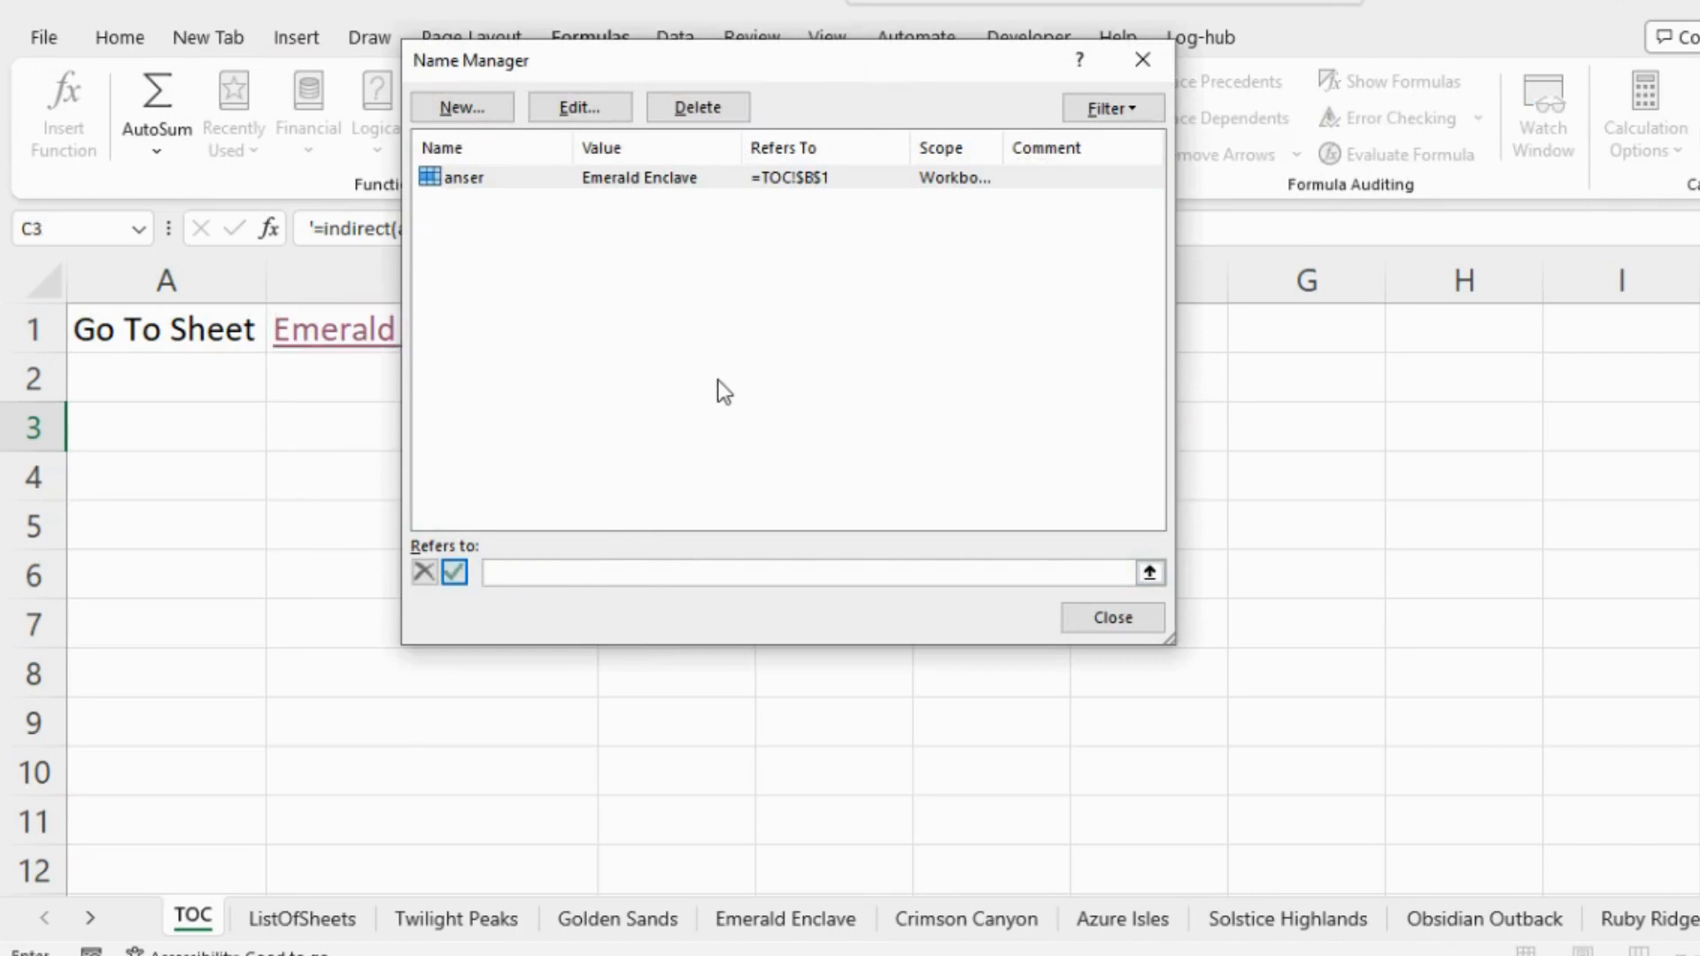
key("ctrl+v")
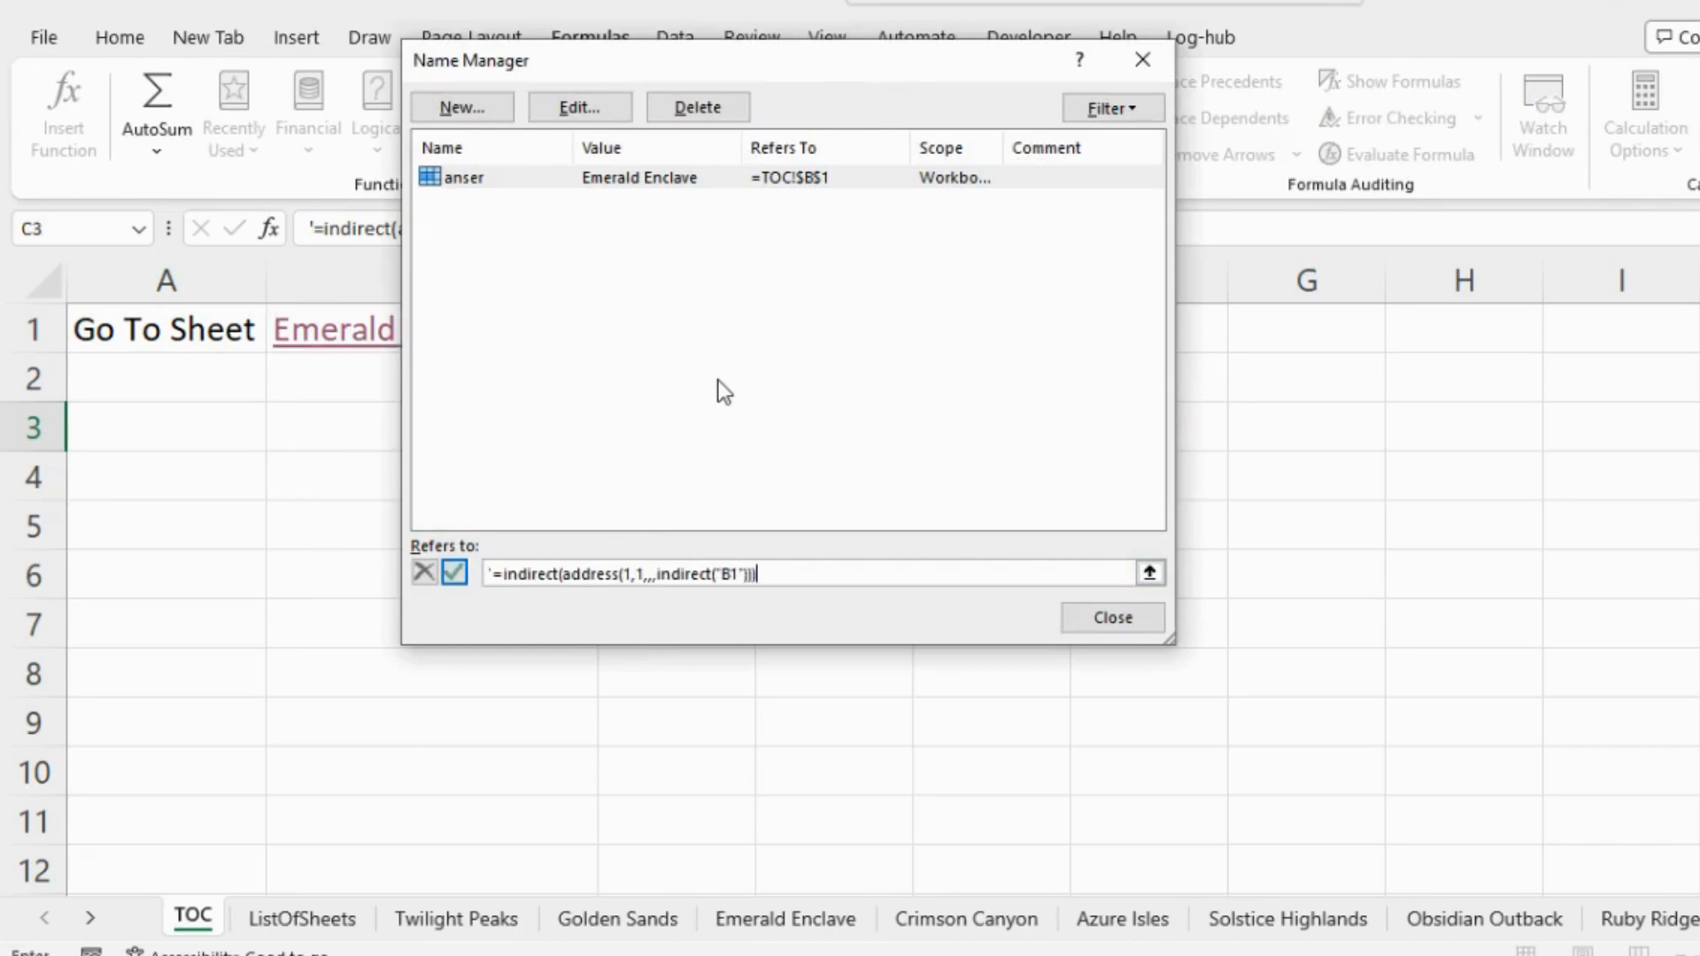
left_click(495, 575)
key("BackSpace")
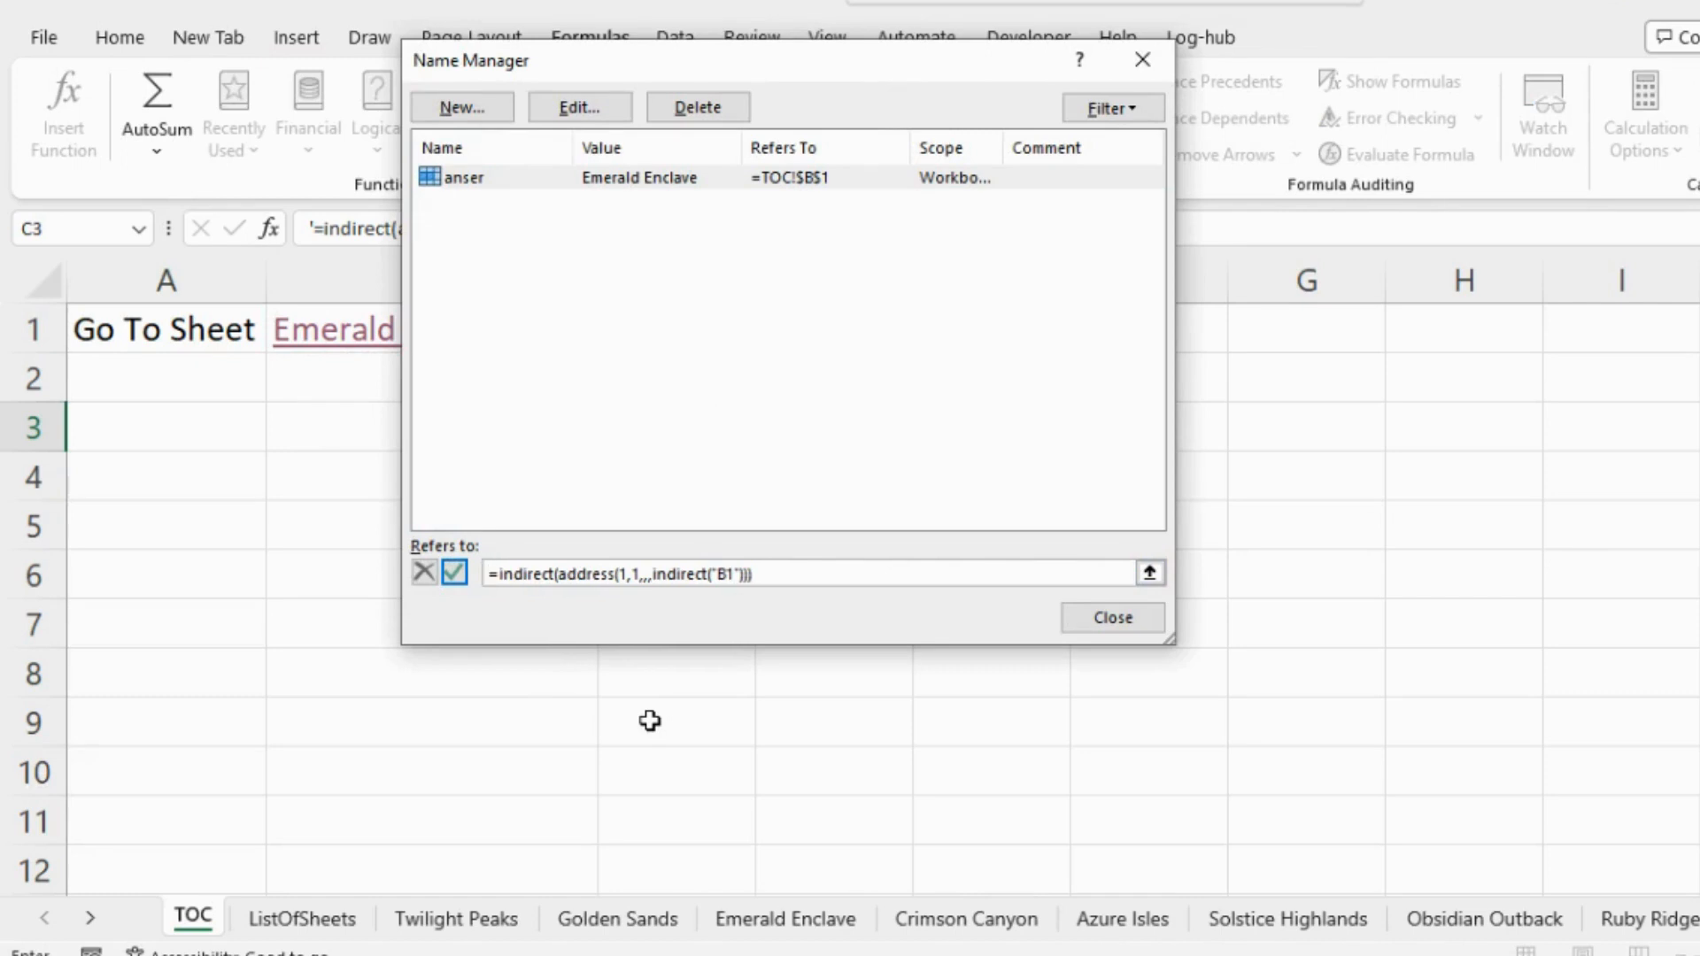
left_click(457, 574)
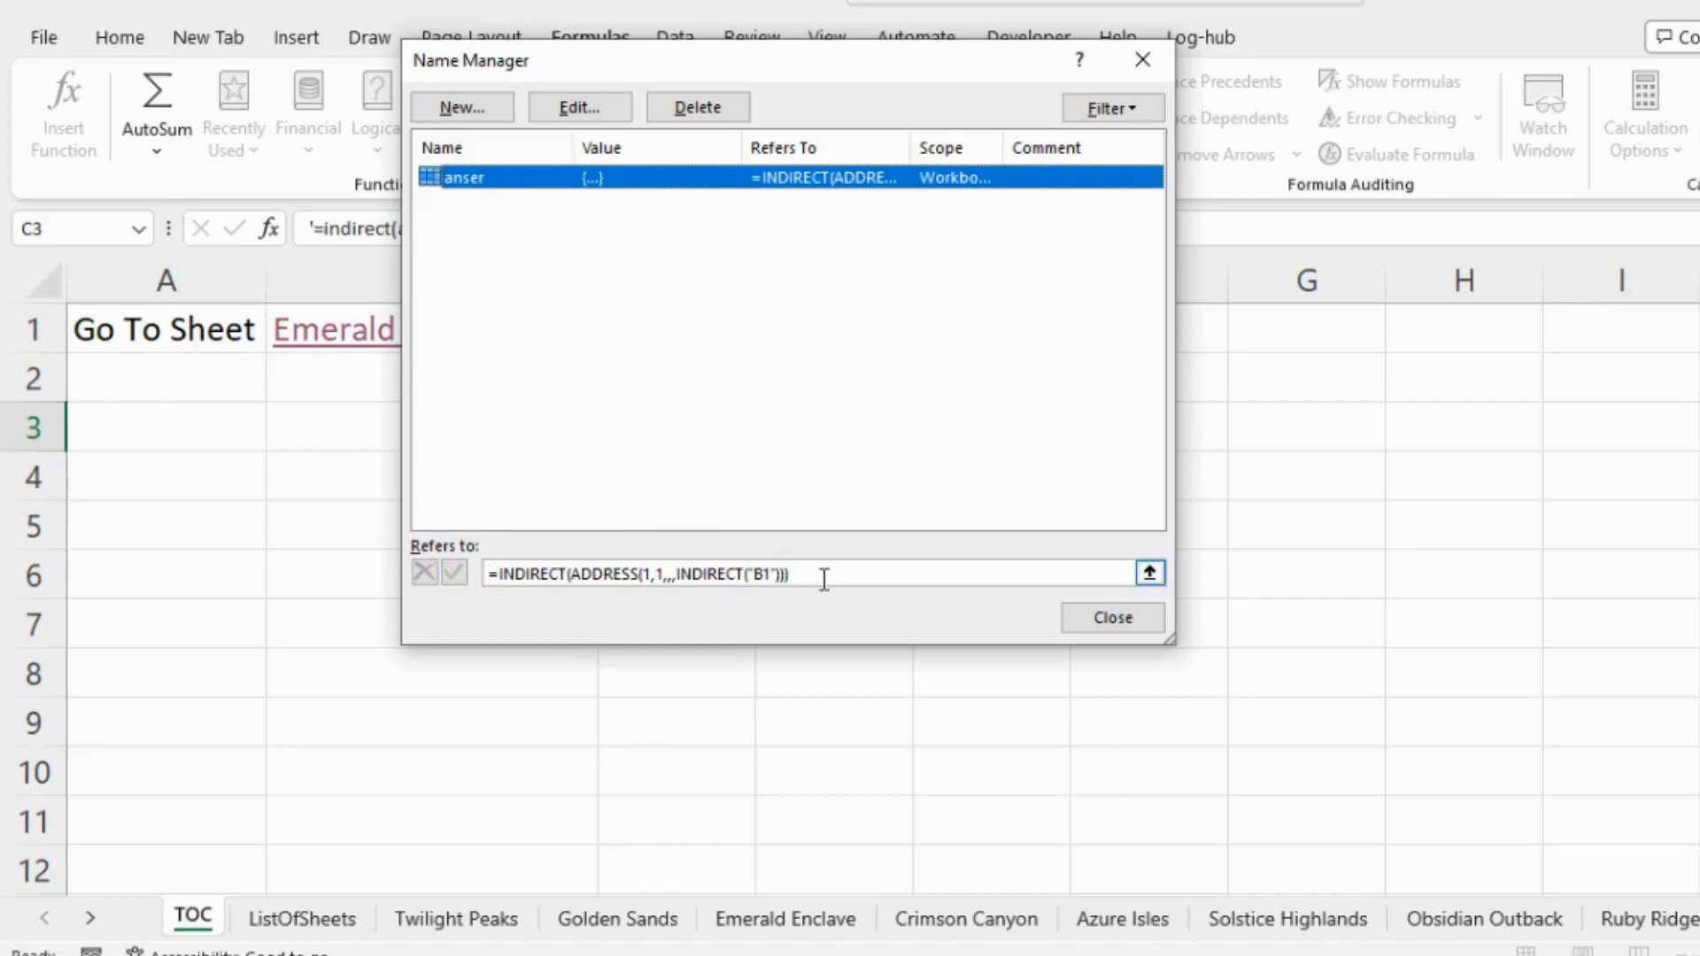
left_click(1113, 618)
left_click(694, 381)
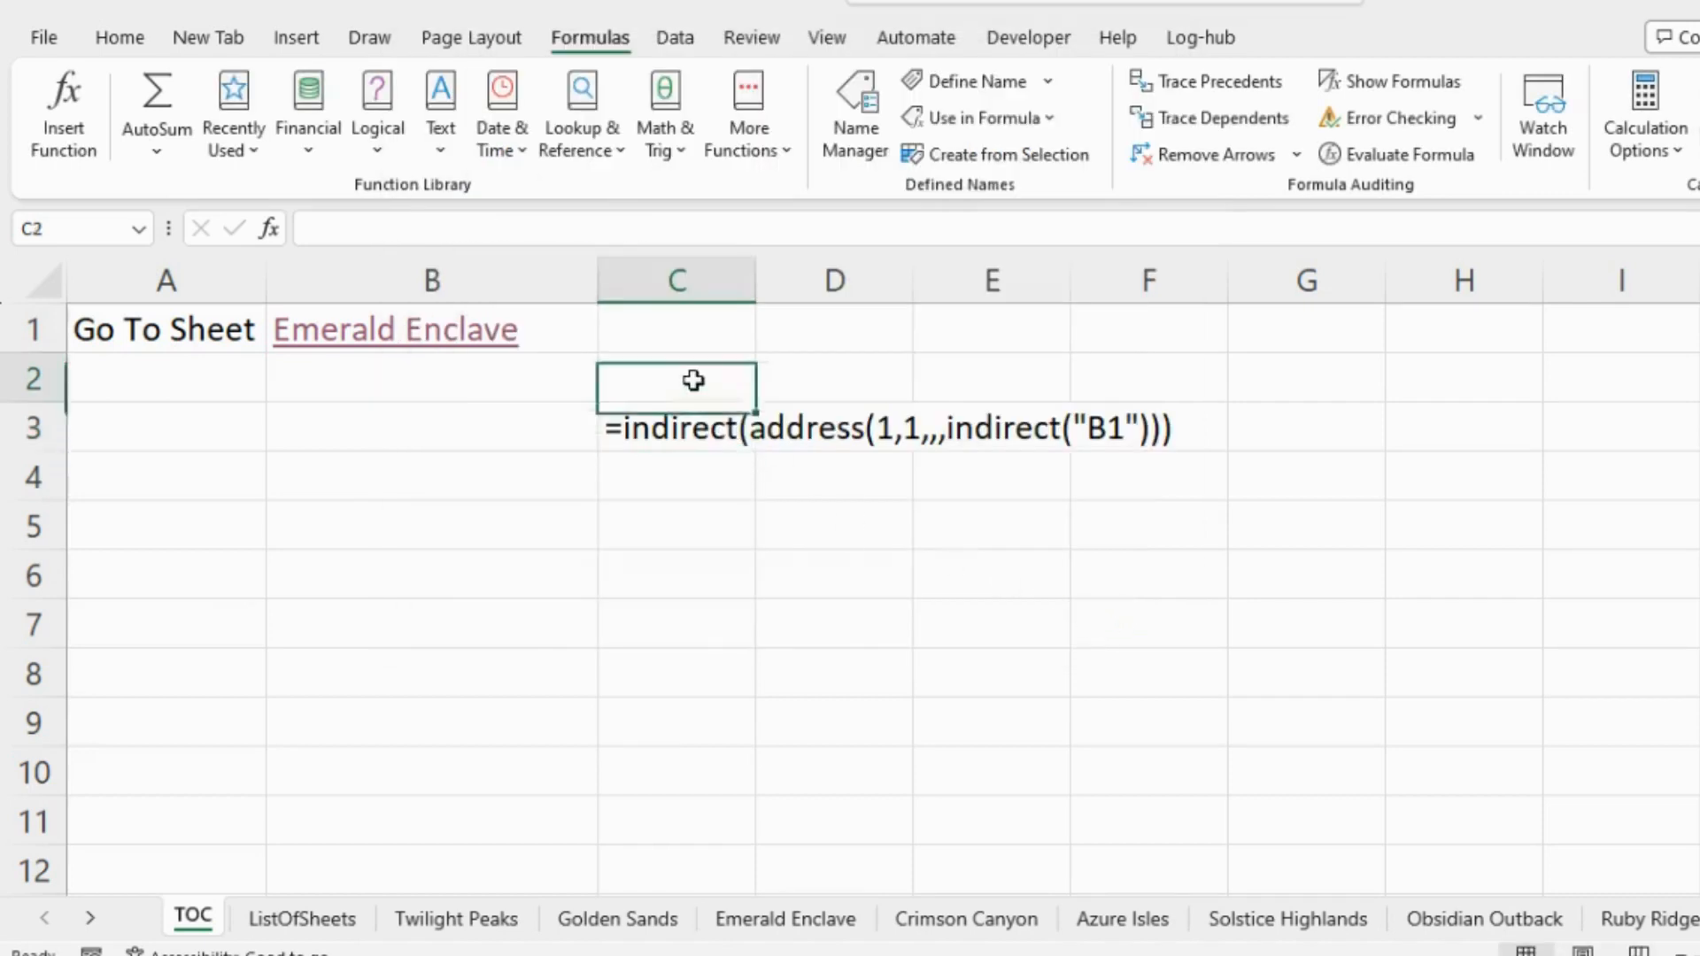
double_click(693, 381)
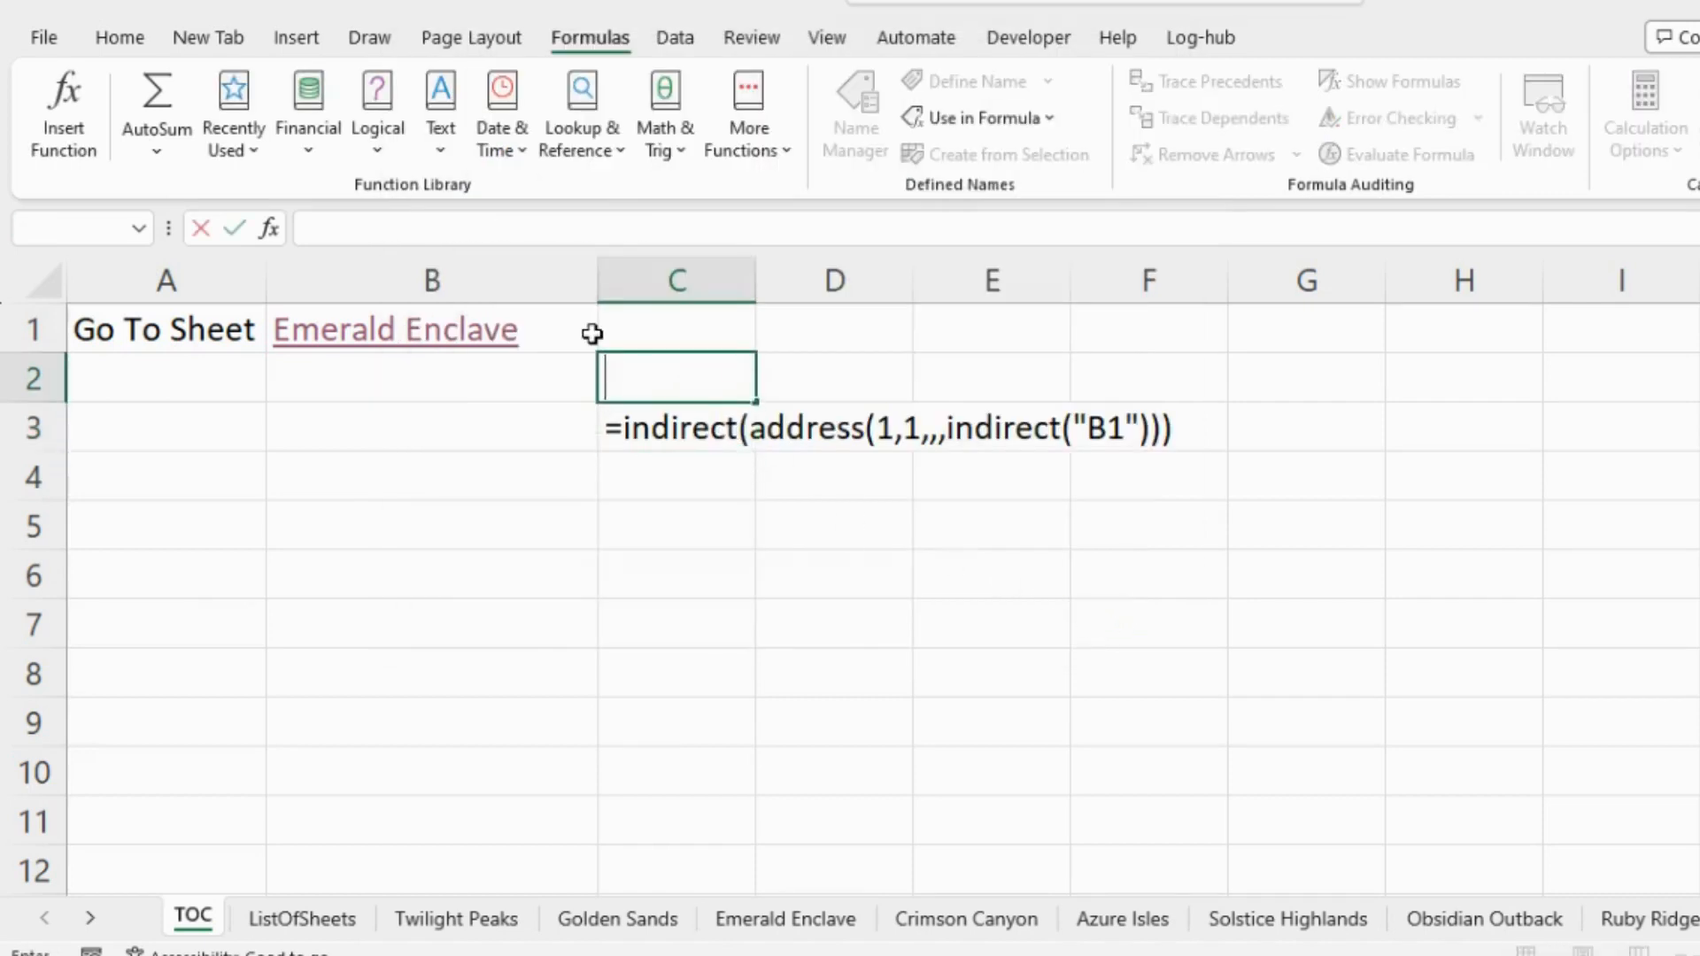
double_click(543, 325)
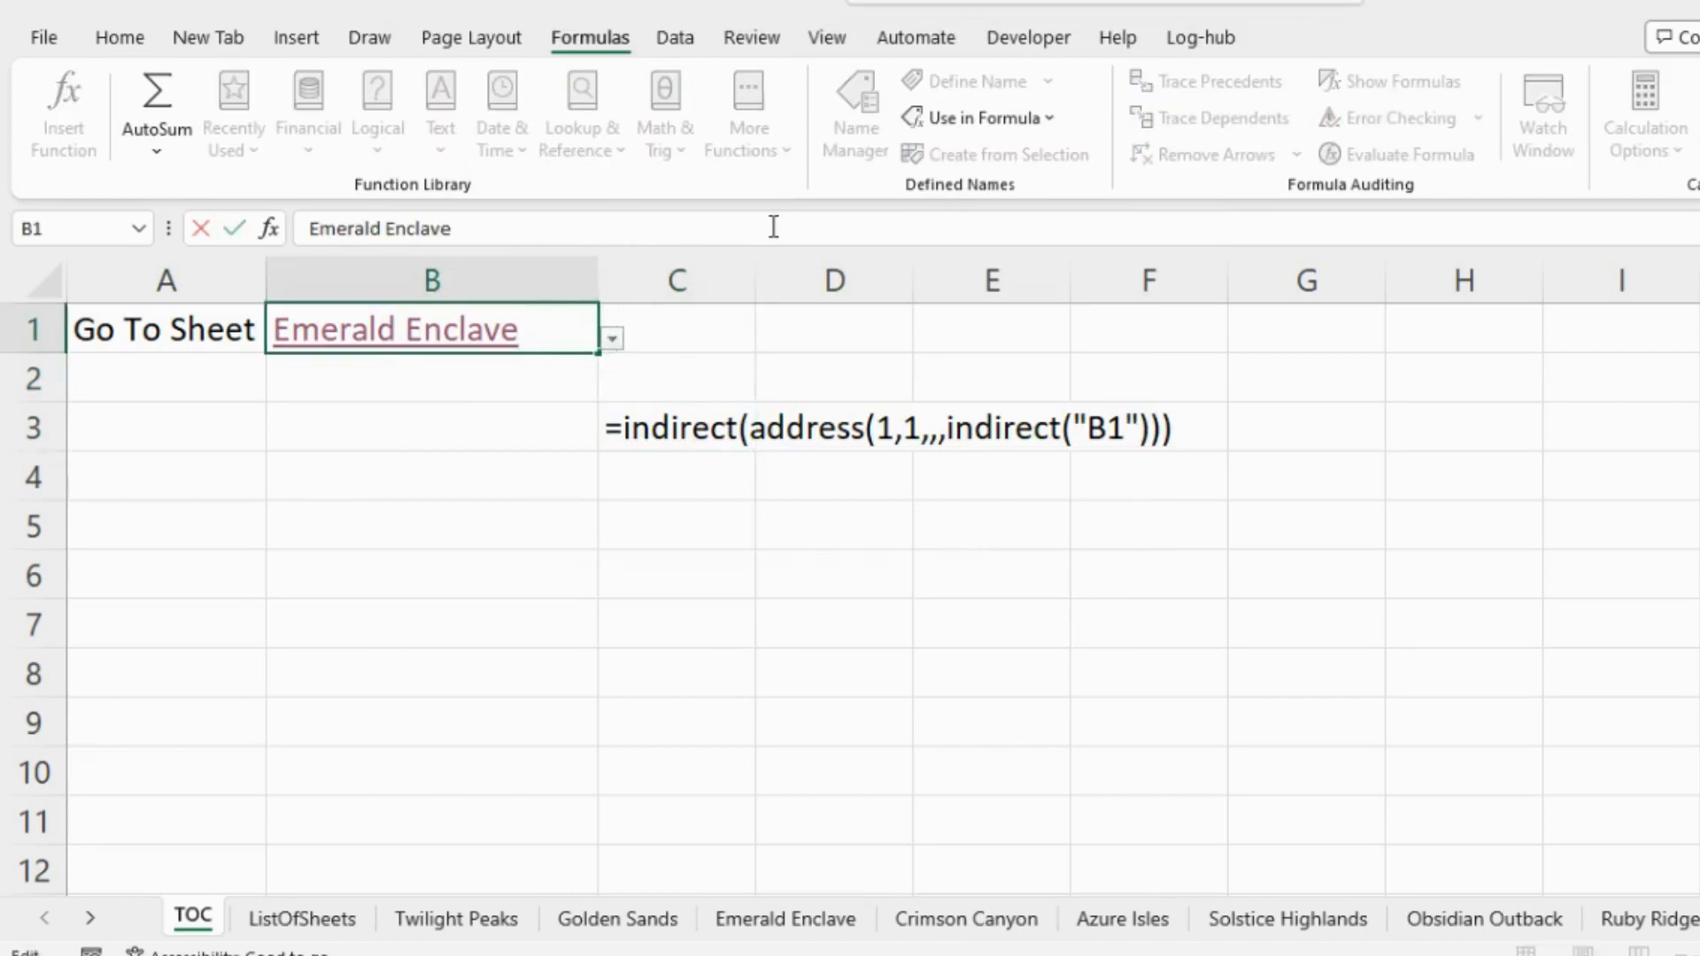
key("Escape")
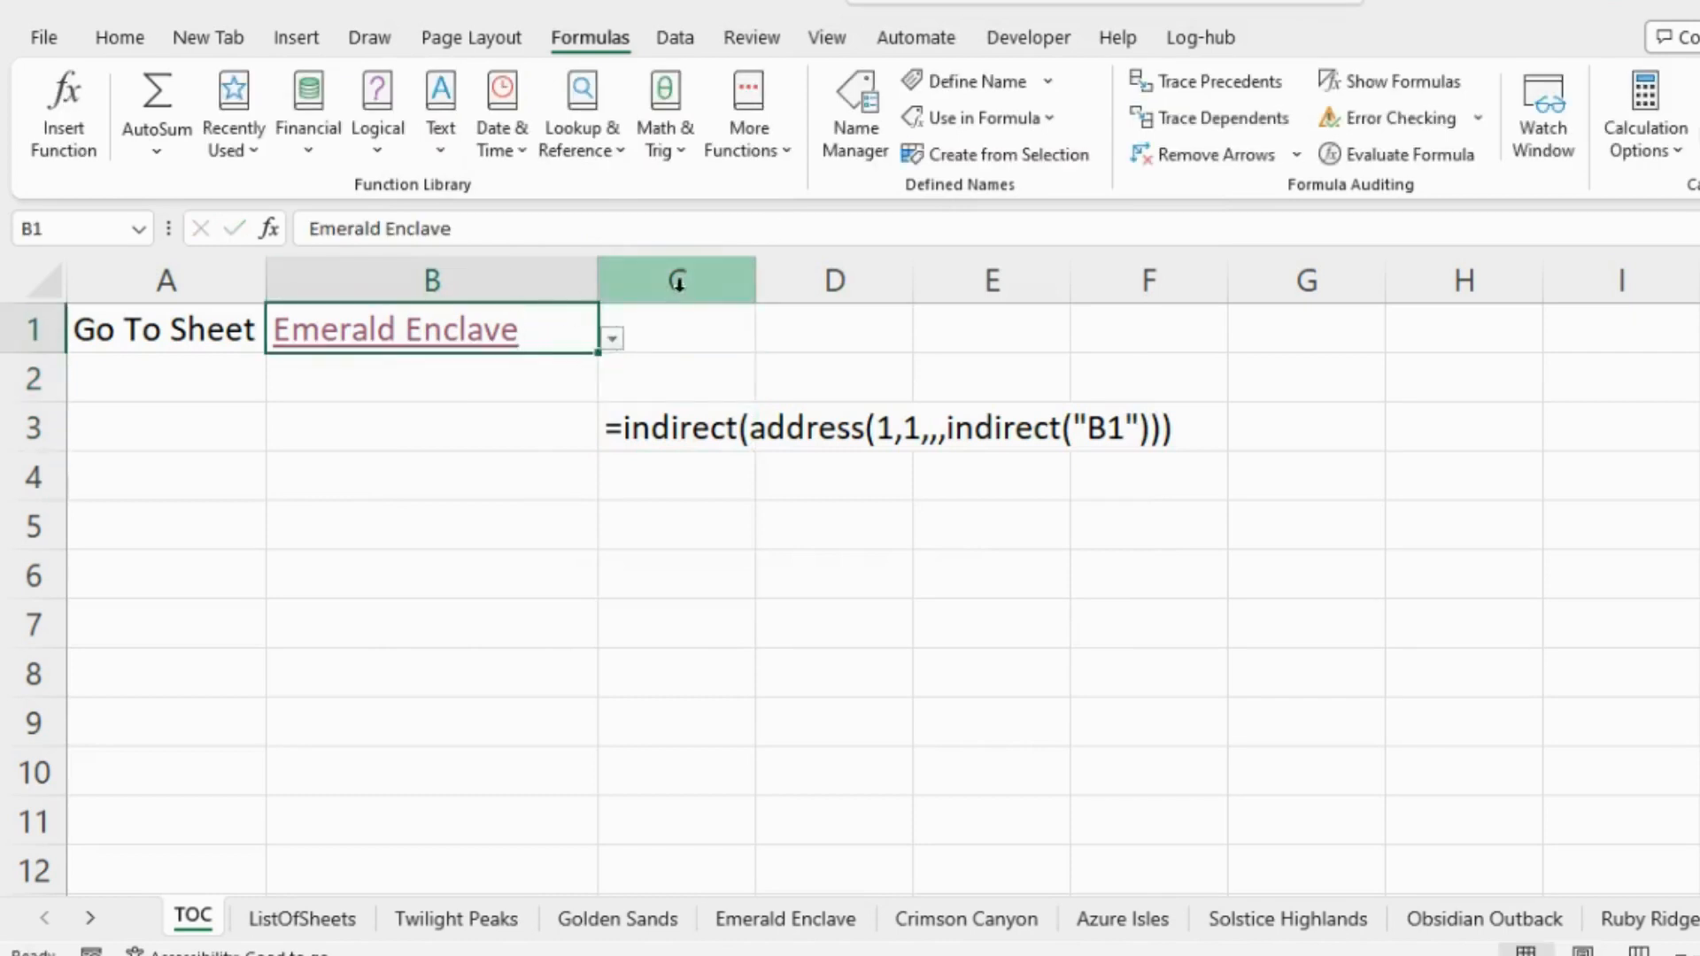
left_click(625, 426)
left_click_drag(625, 426, 1063, 440)
left_click(930, 561)
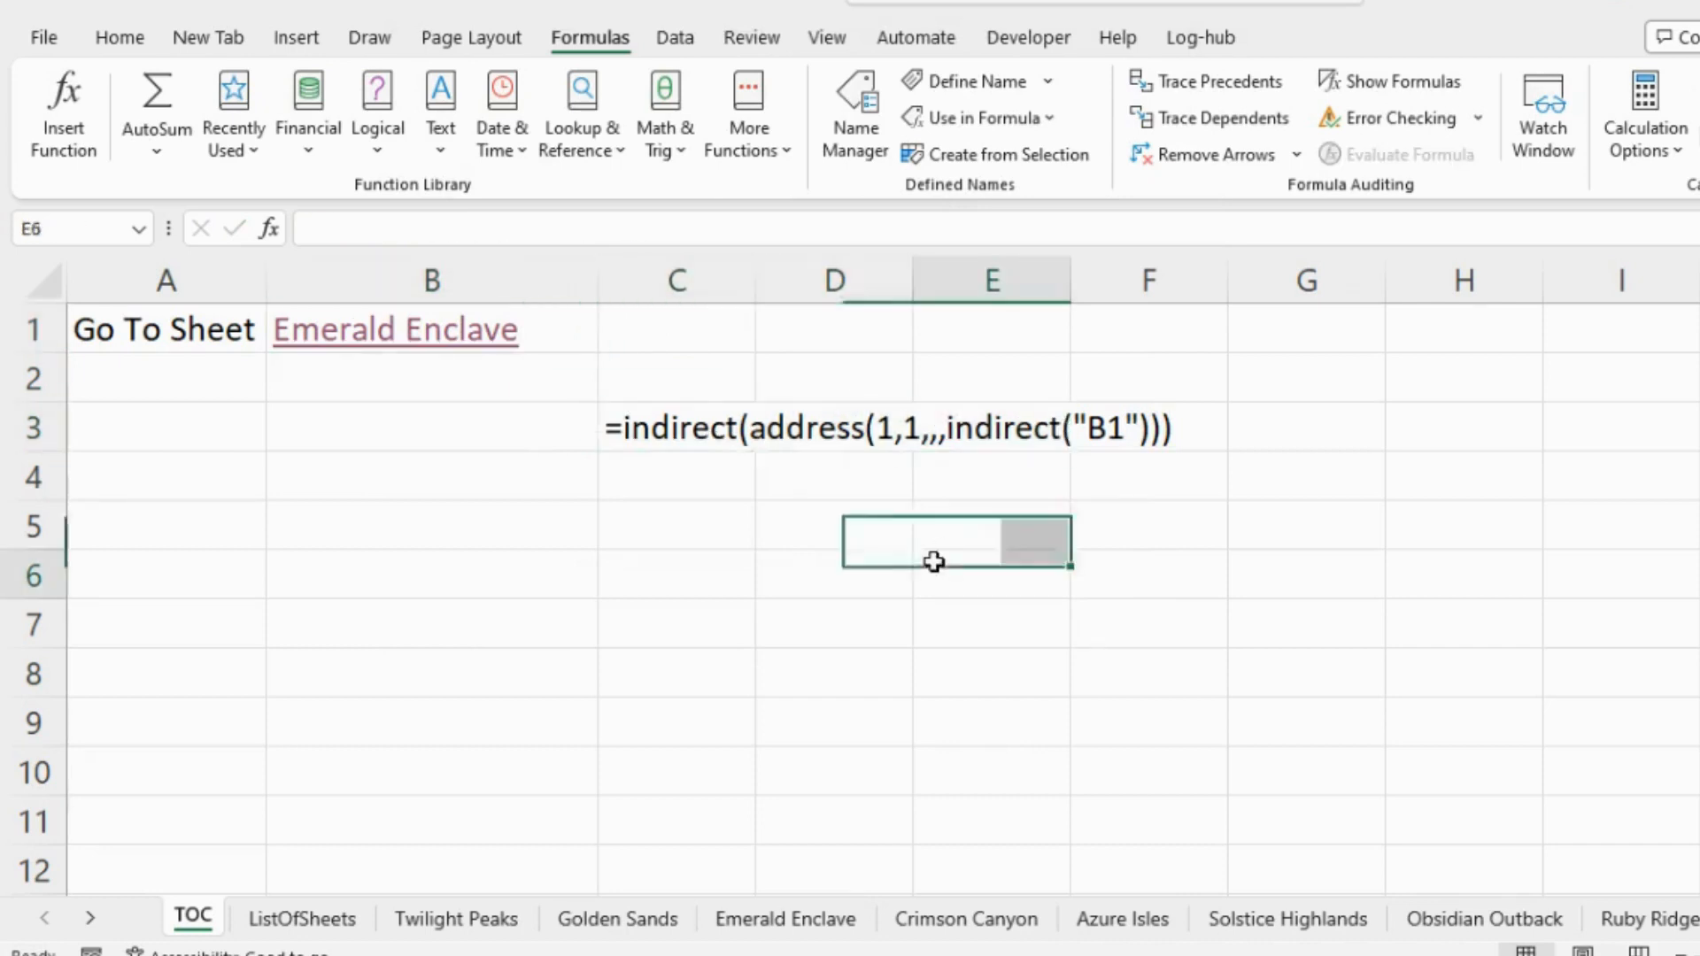
- Choose Golden Sands from the dropdown in cell B1 and follow its hyperlink
left_click(558, 325)
left_click(611, 337)
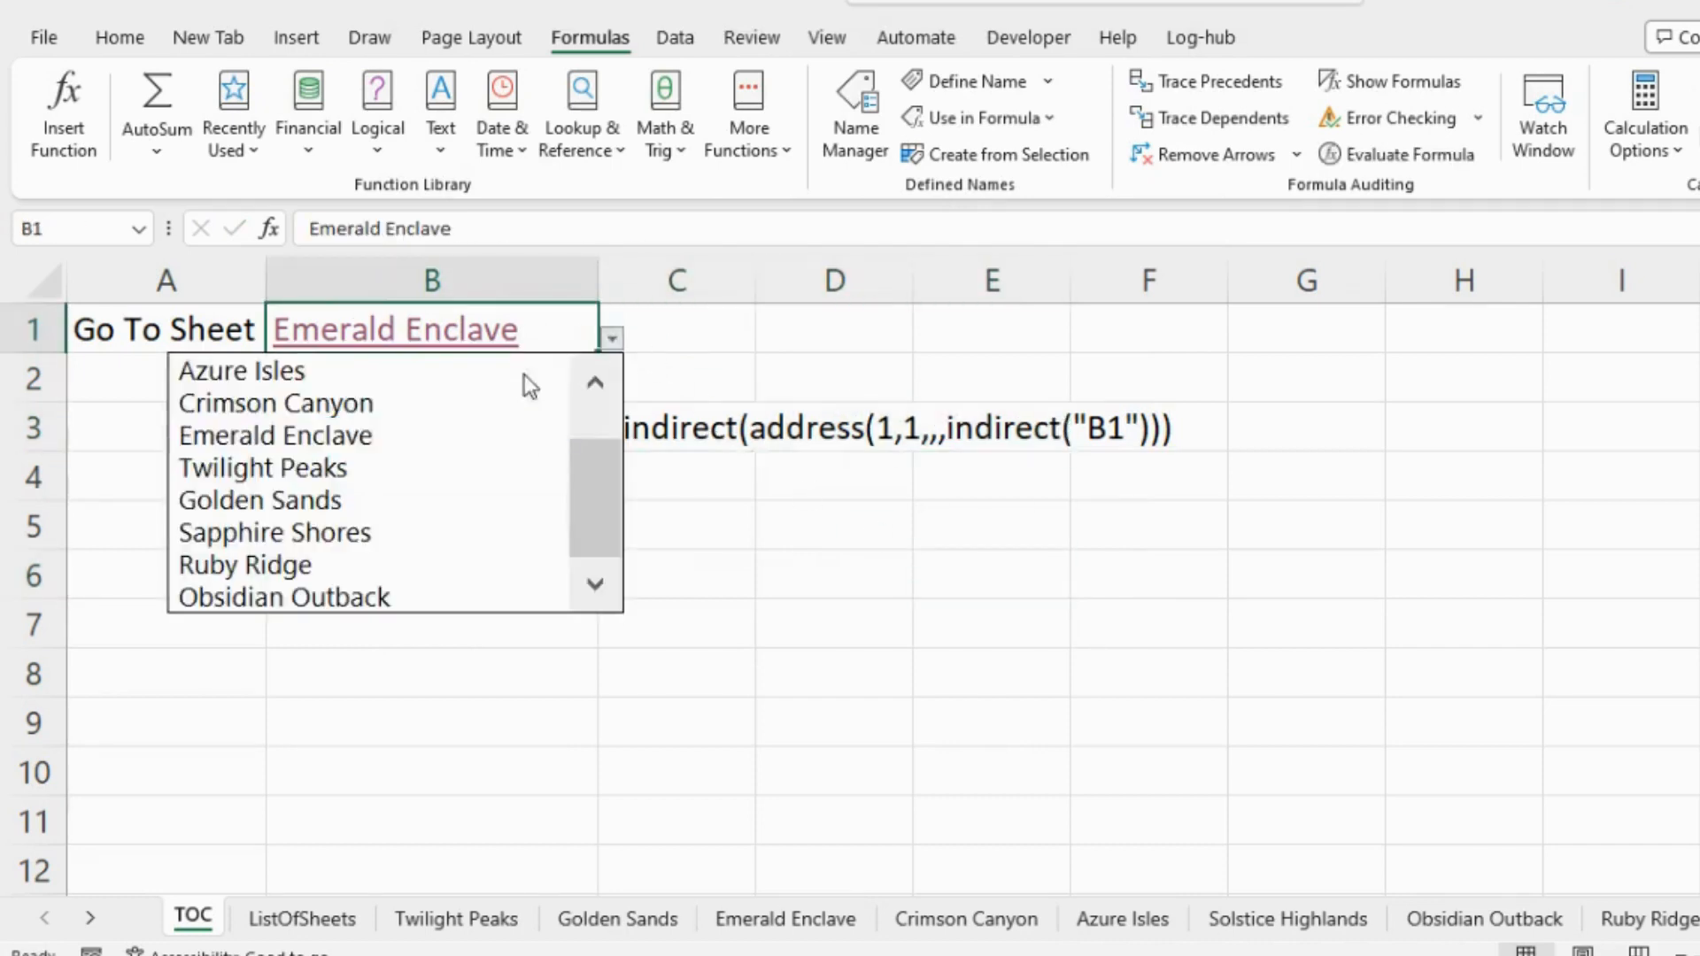
left_click(300, 501)
left_click(300, 502)
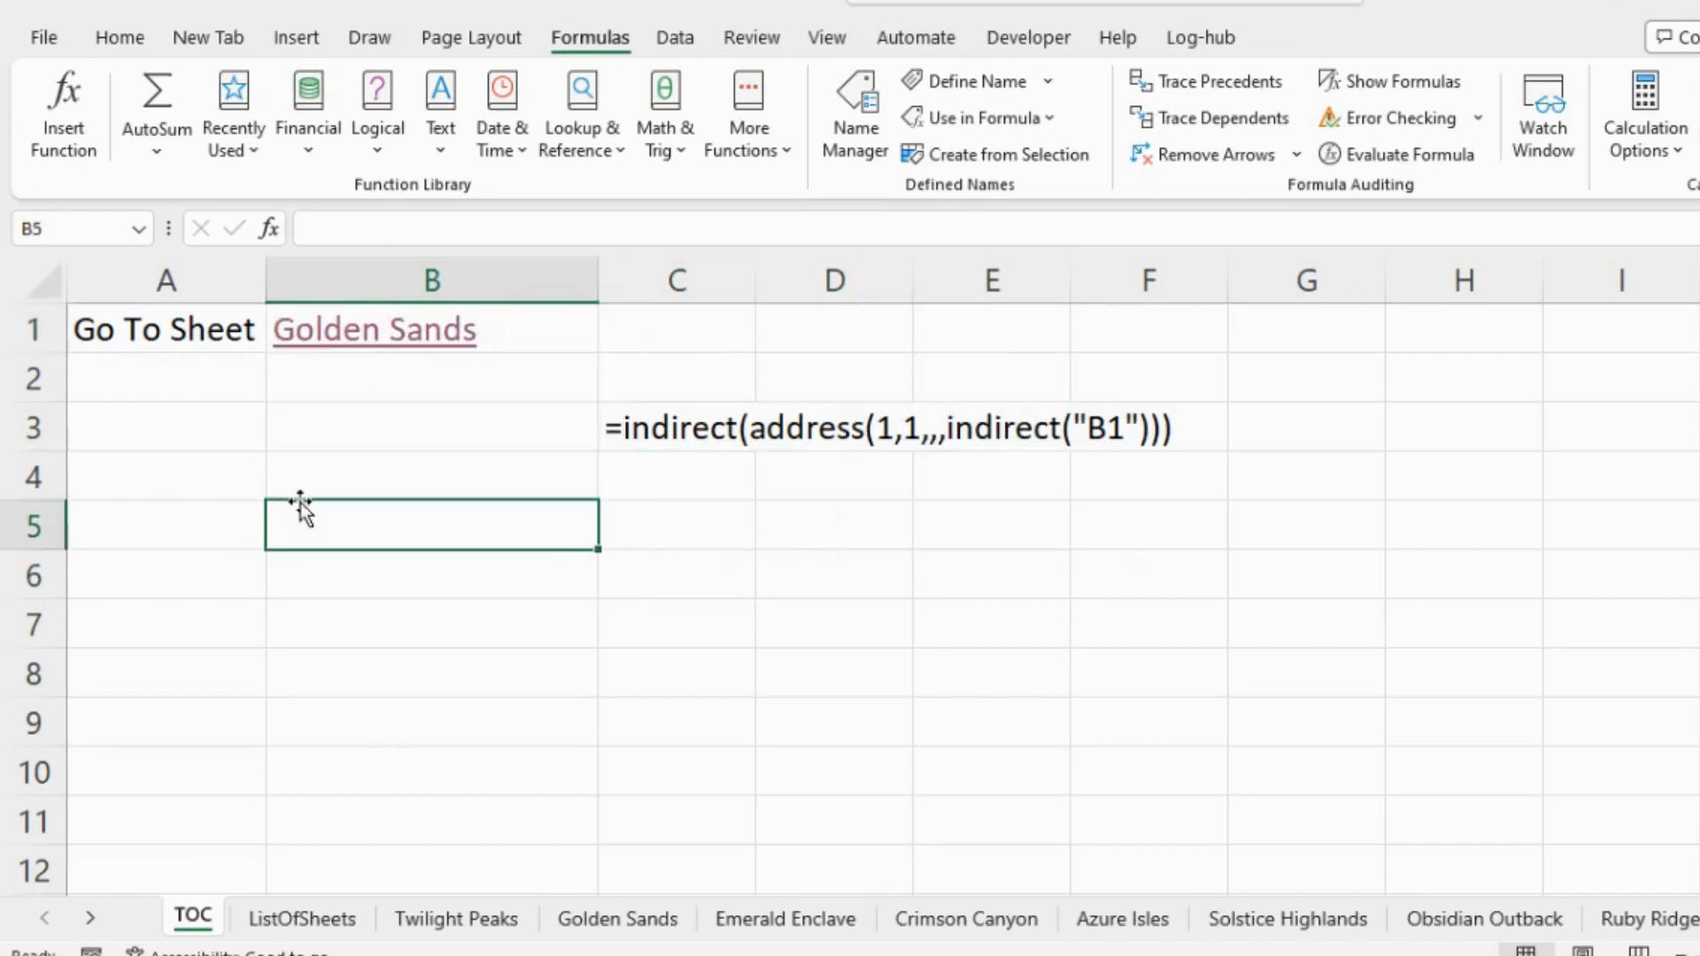
left_click(431, 344)
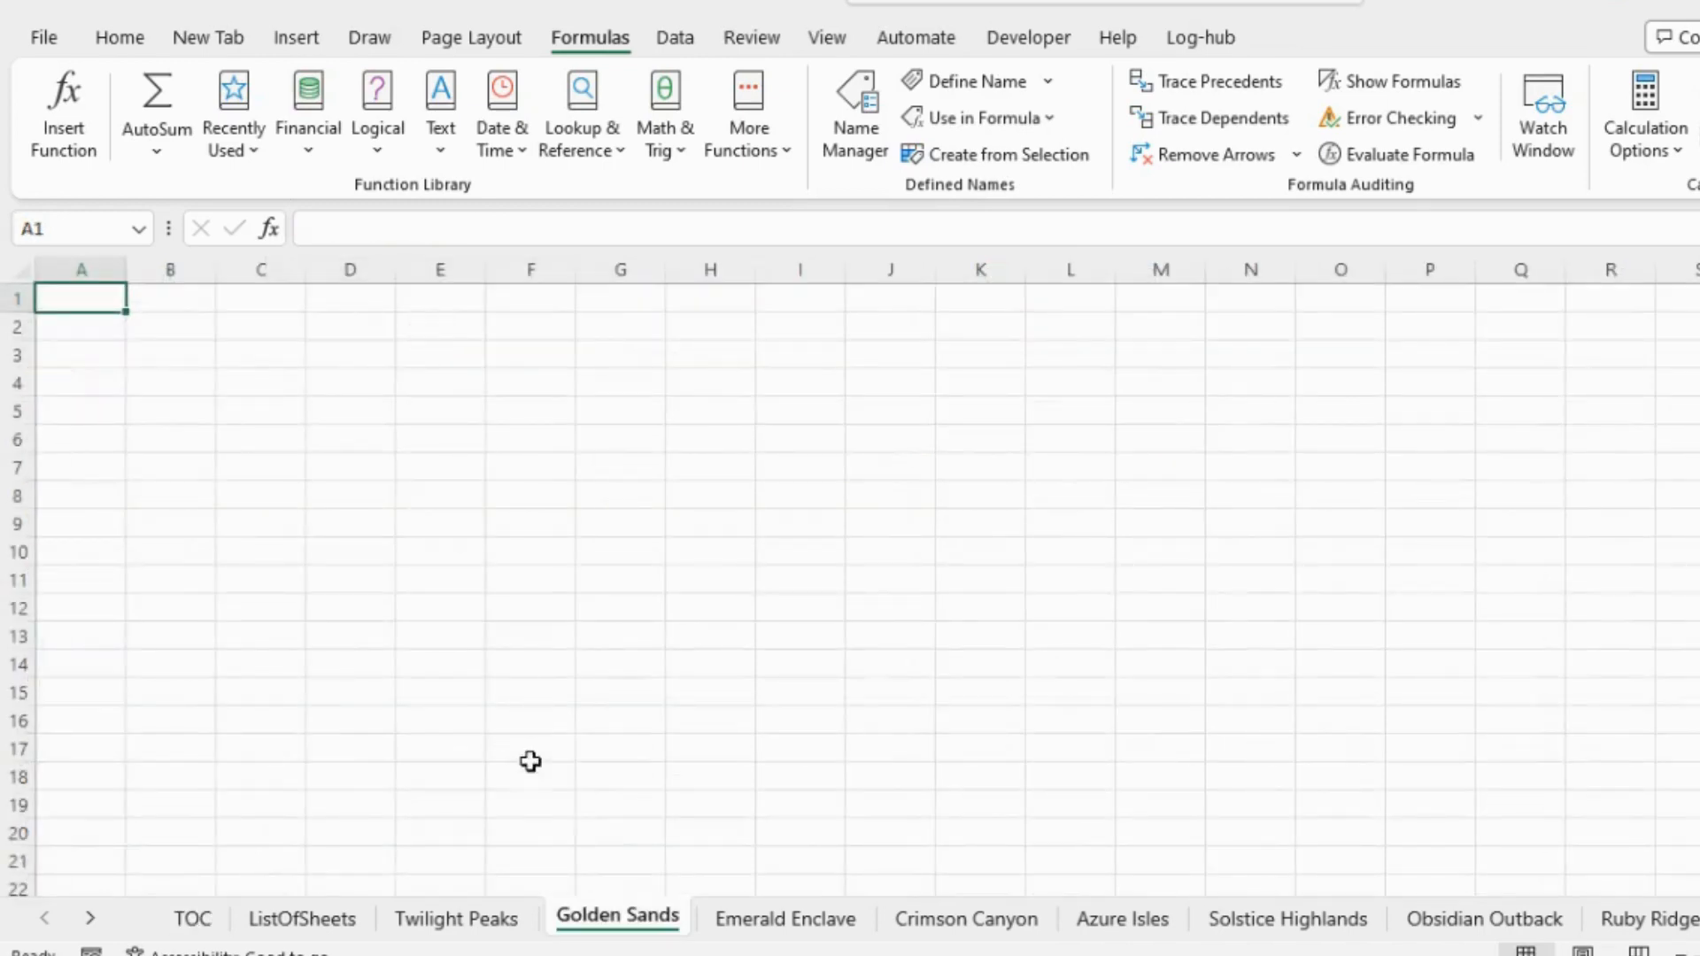
- From the TOC sheet, choose Ruby Ridge in cell B1's dropdown, follow its hyperlink and return to TOC
left_click(195, 920)
left_click(612, 338)
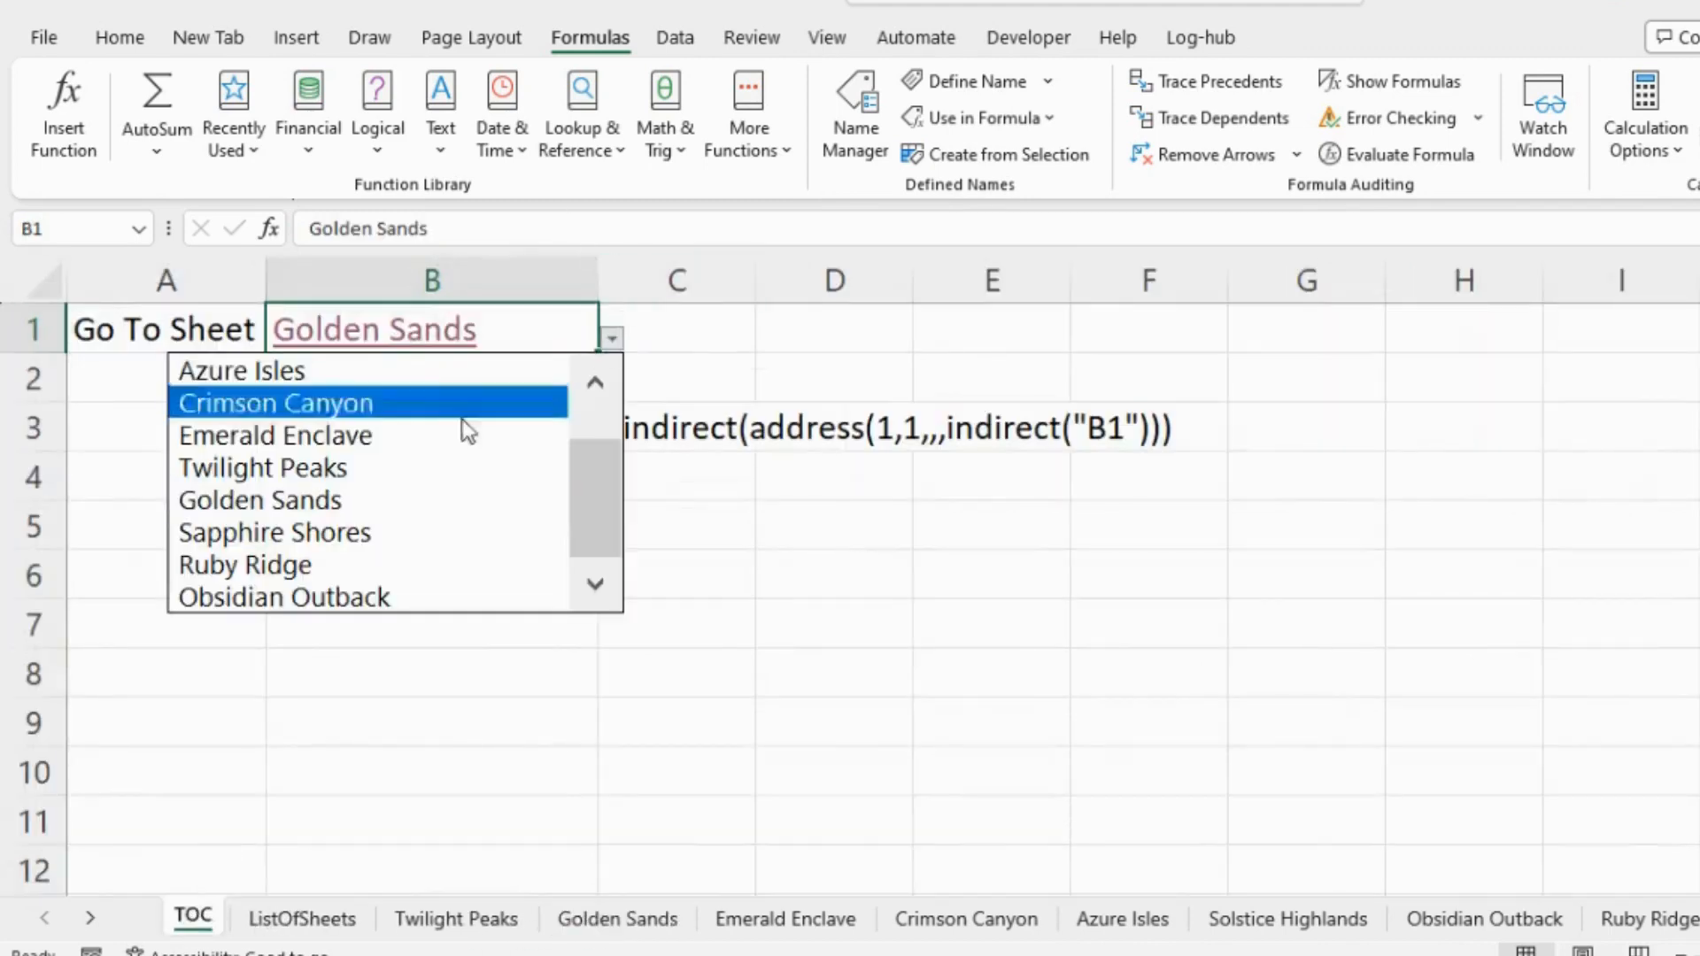
left_click(332, 574)
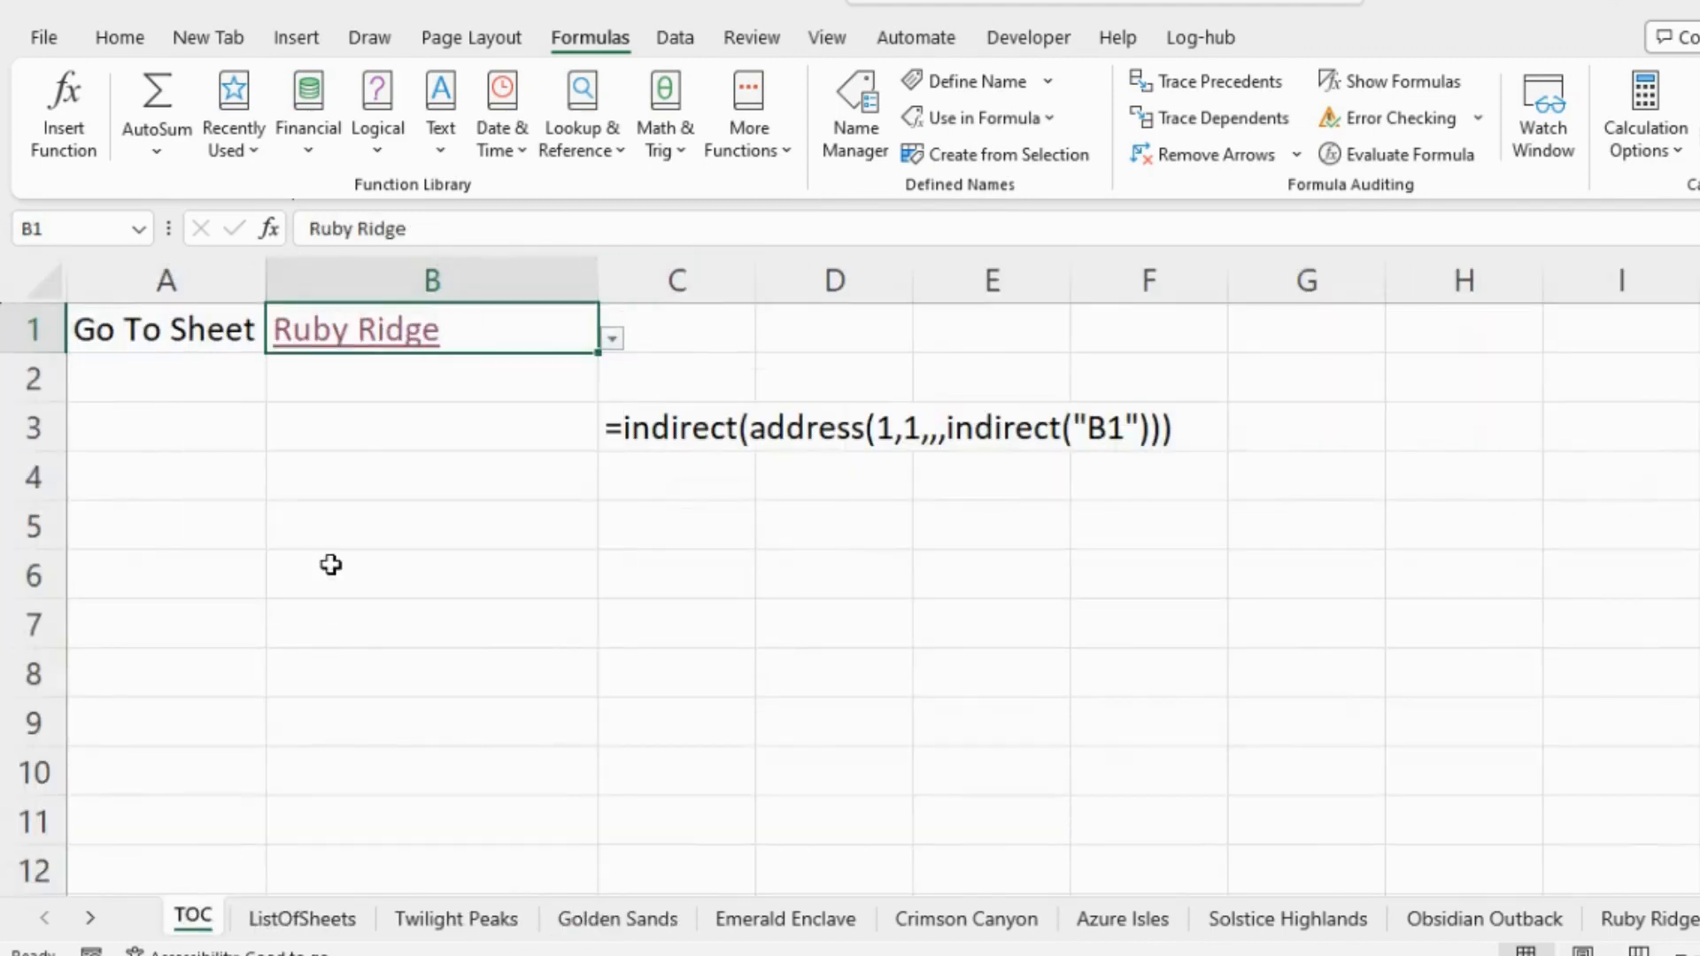
left_click(388, 329)
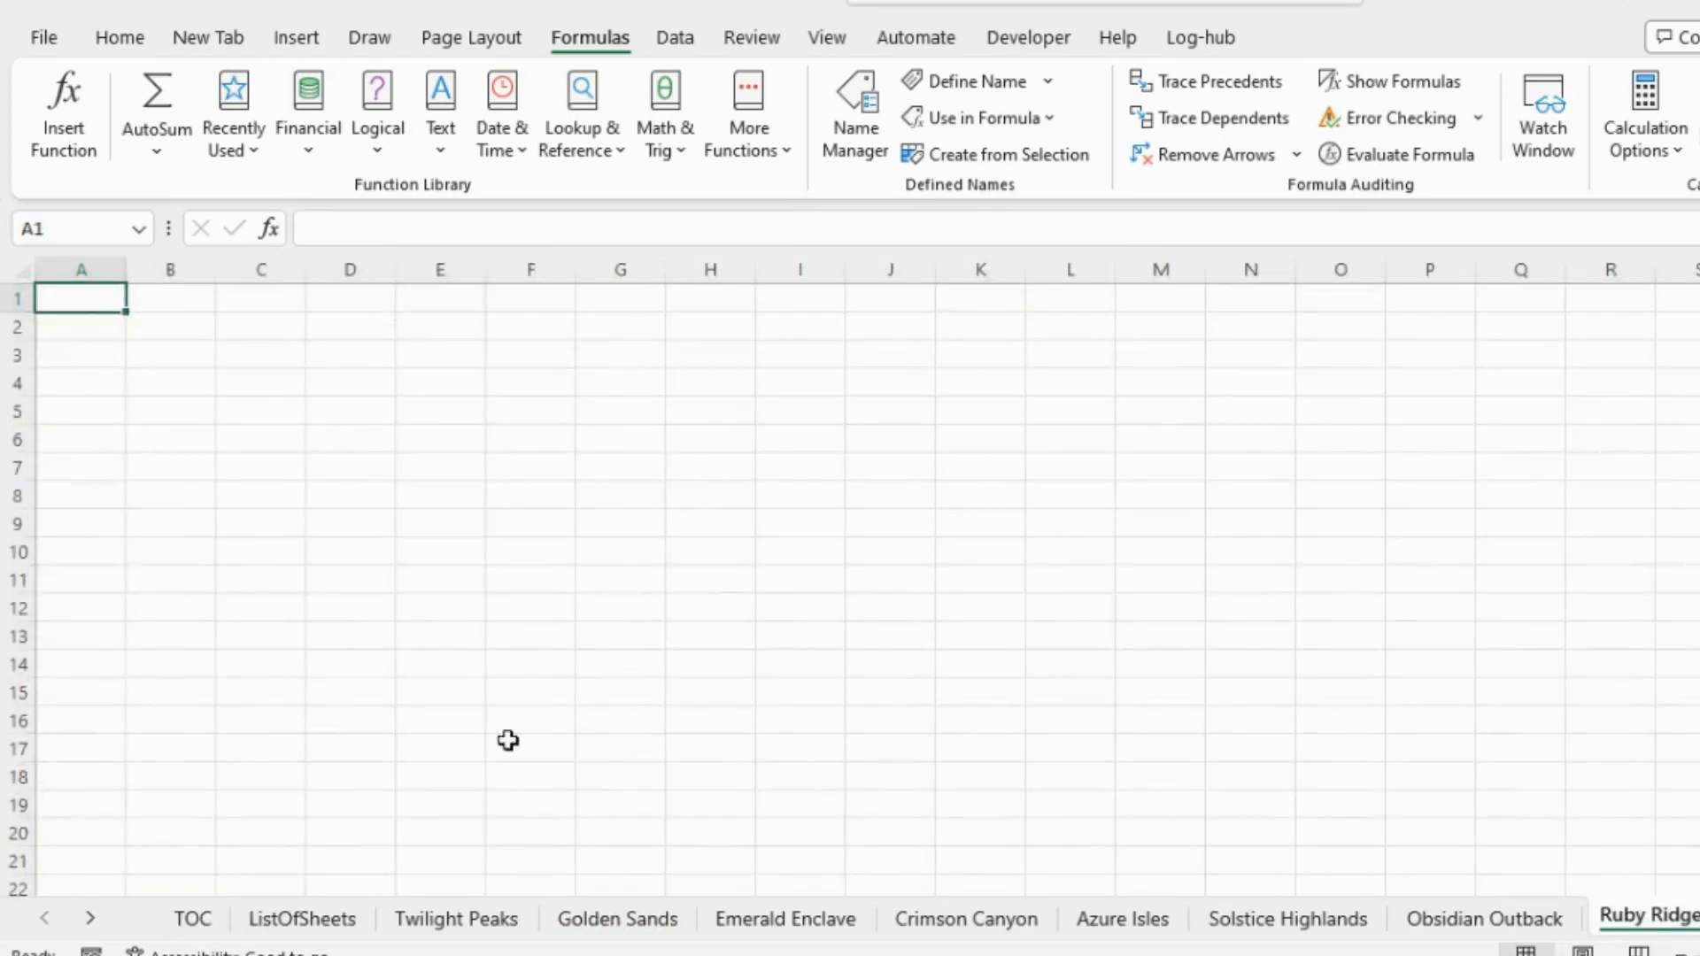
left_click(193, 918)
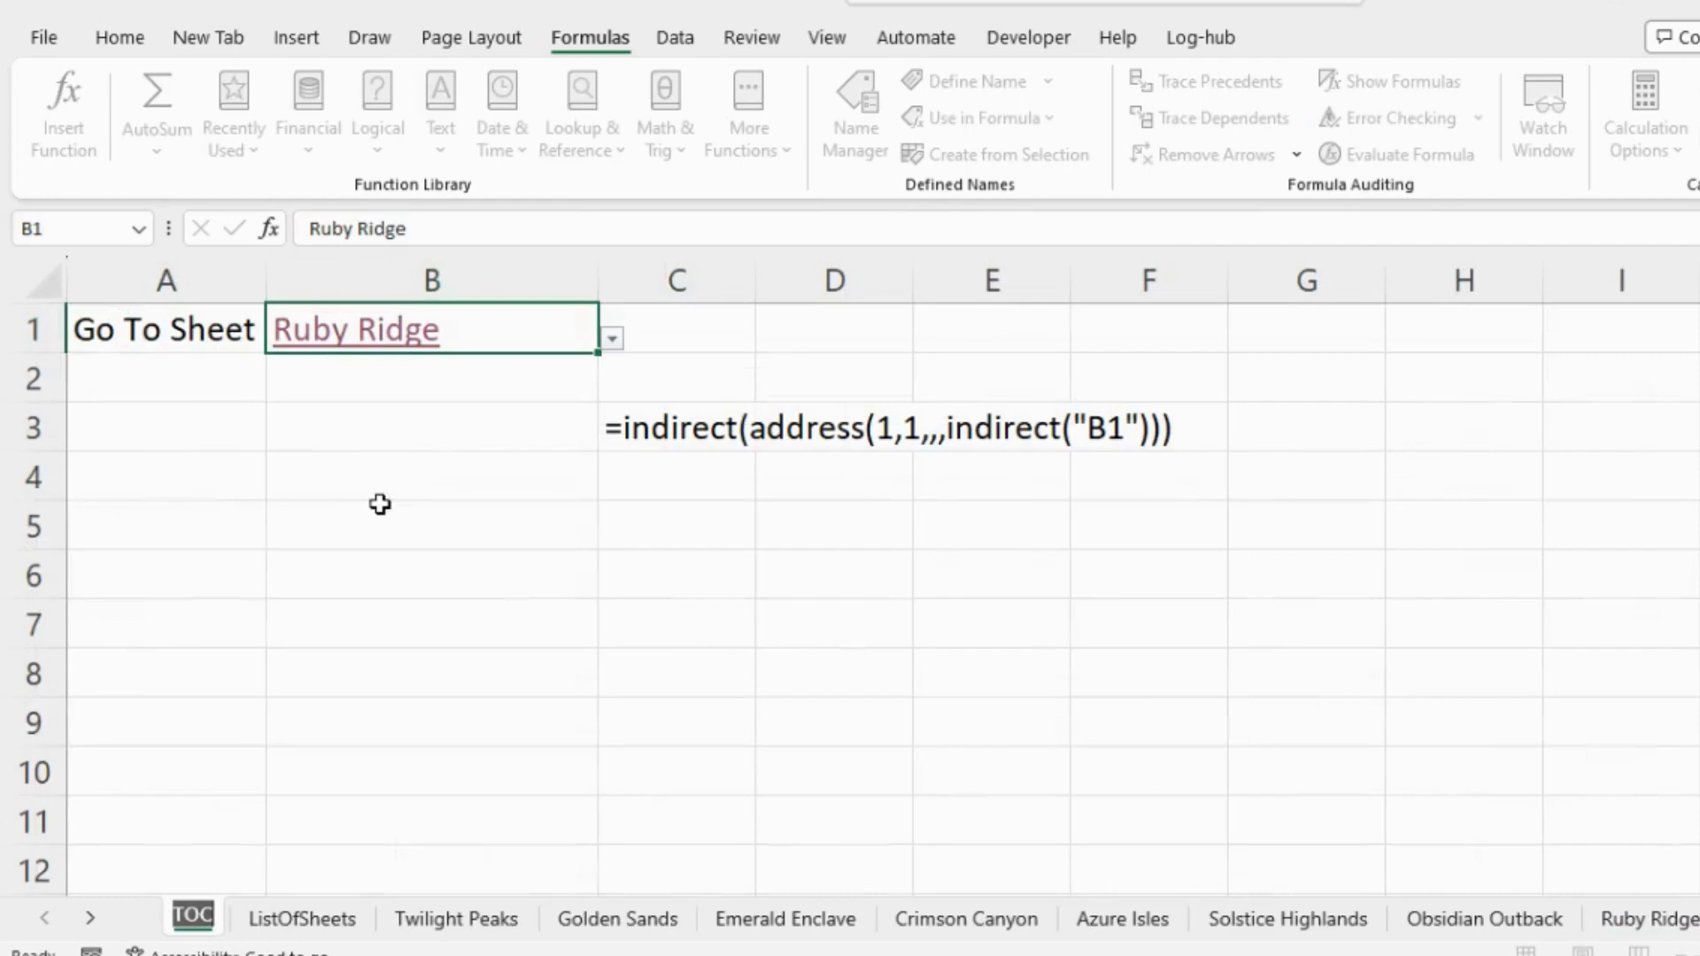